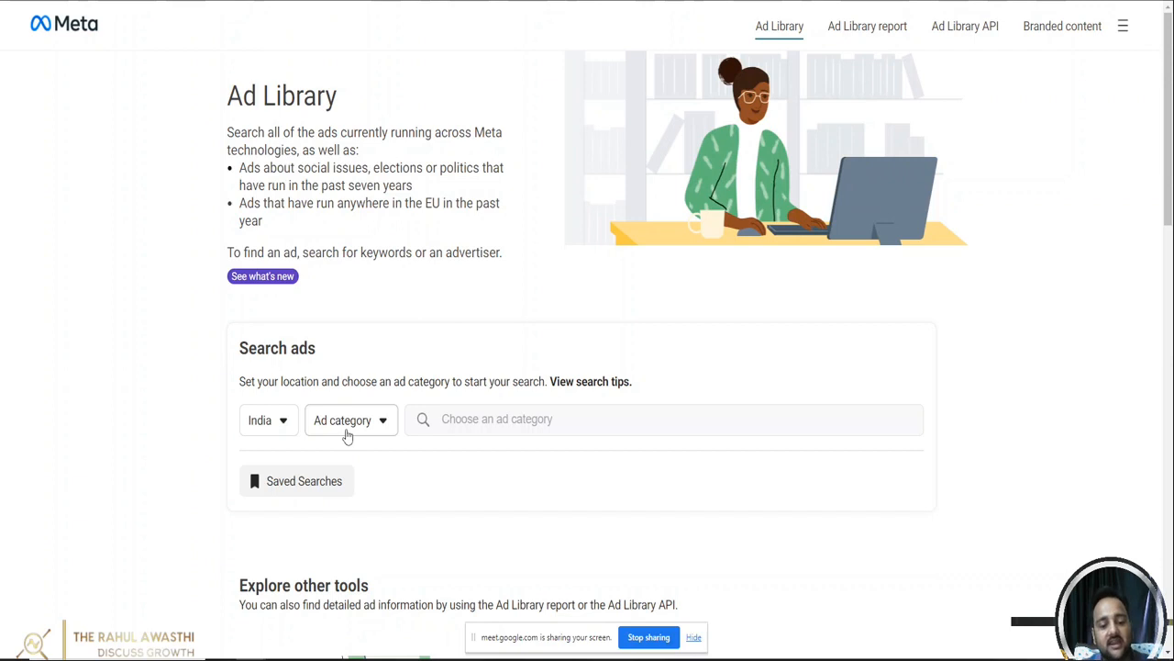
# Step: Set the ad category to All ads for the India ad search
pyautogui.click(347, 431)
pyautogui.click(332, 508)
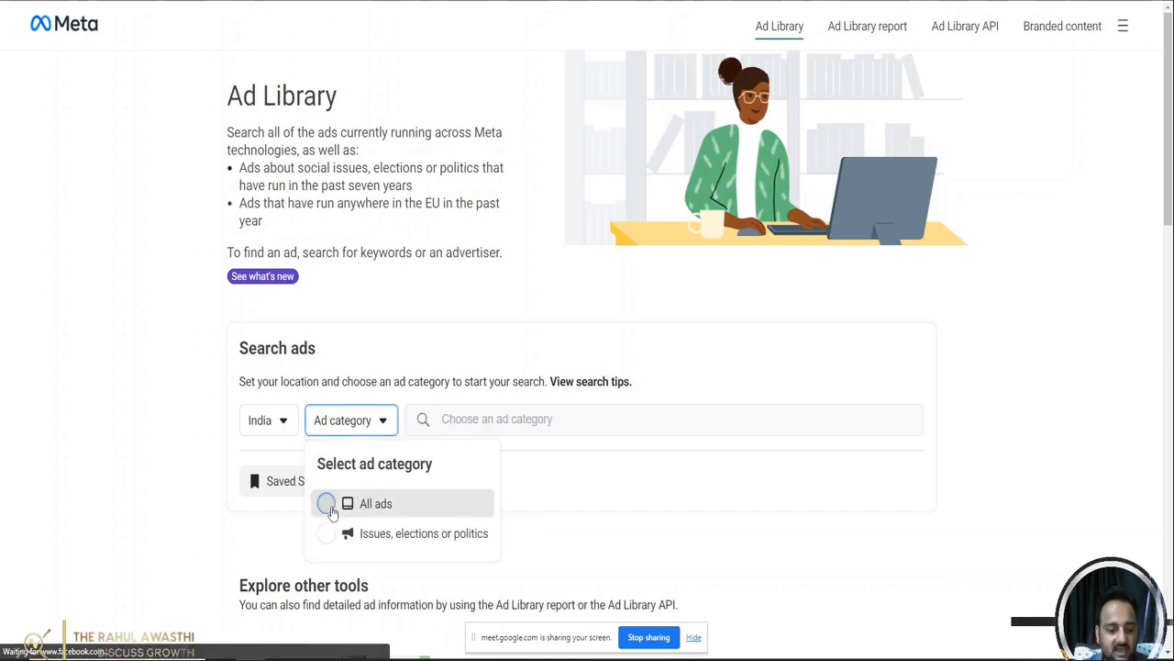
pyautogui.click(375, 426)
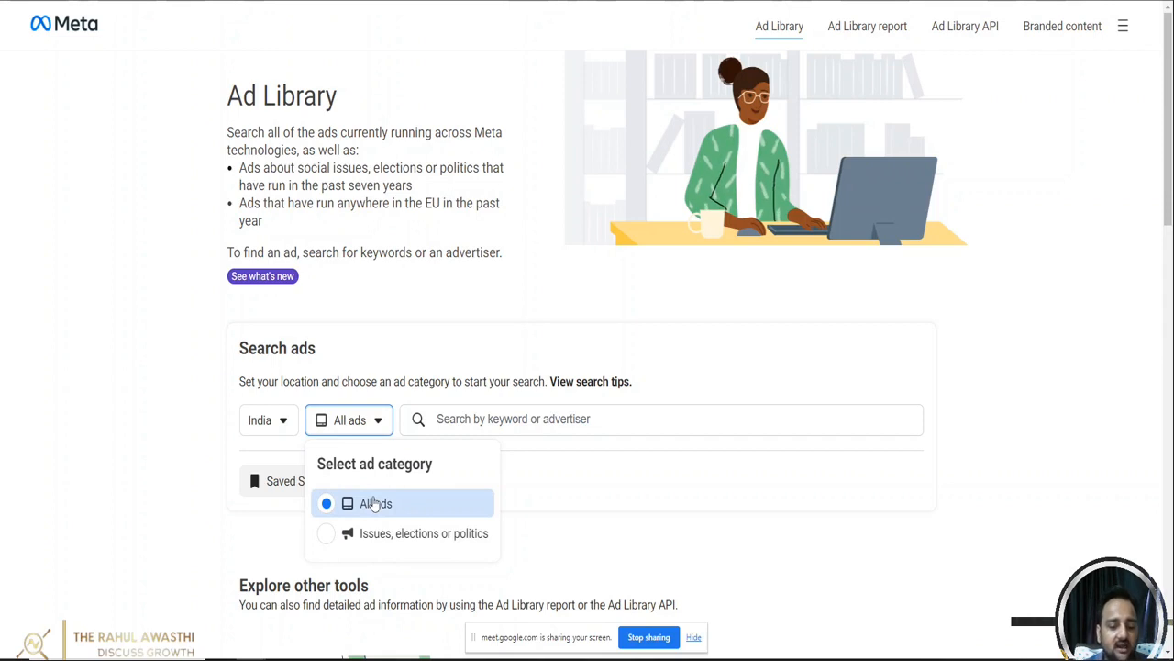
pyautogui.click(549, 471)
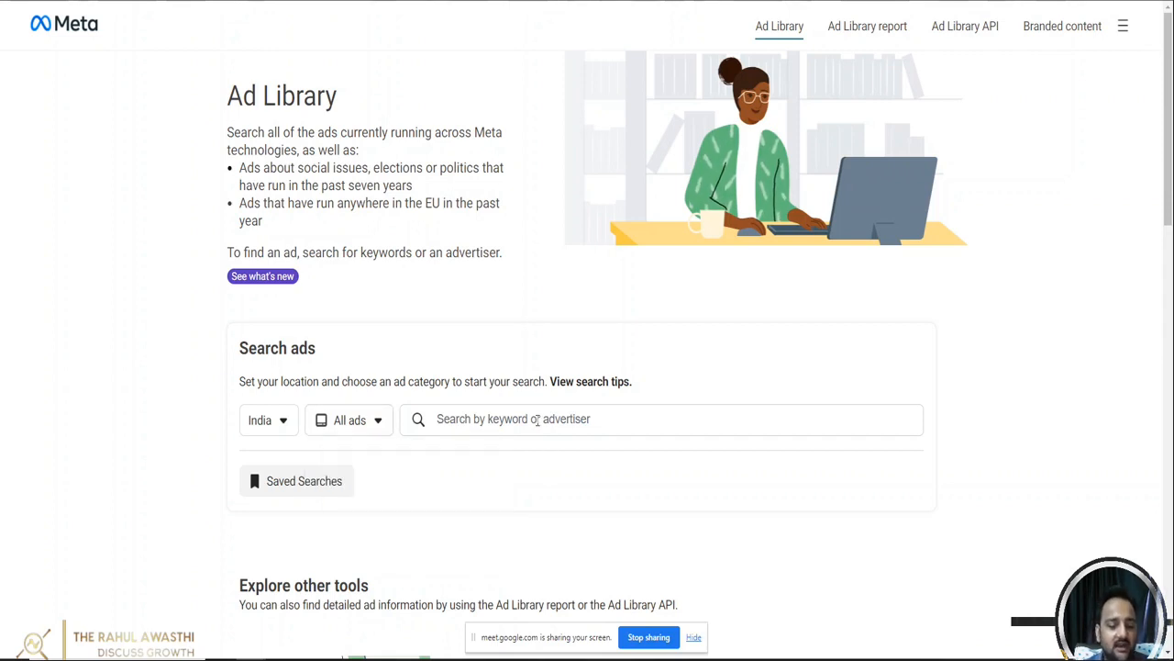
# Step: Try searching the ads for "study abroad", look over the Study Abroad advertiser page, and return to the search page
pyautogui.click(536, 419)
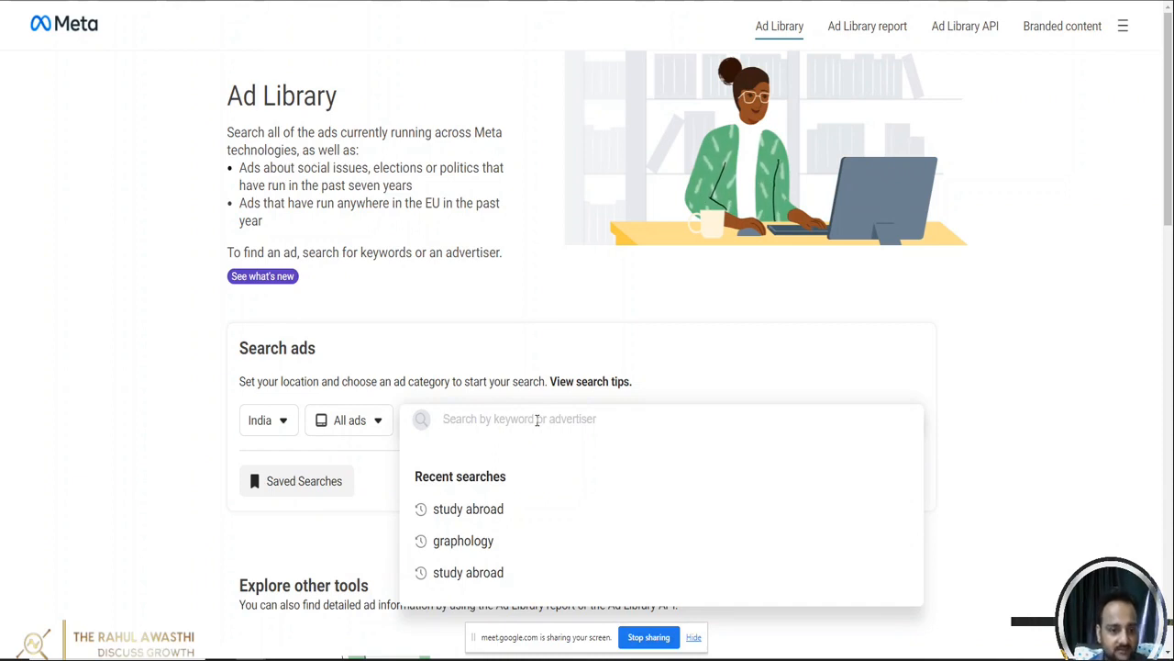
pyautogui.write('studt')
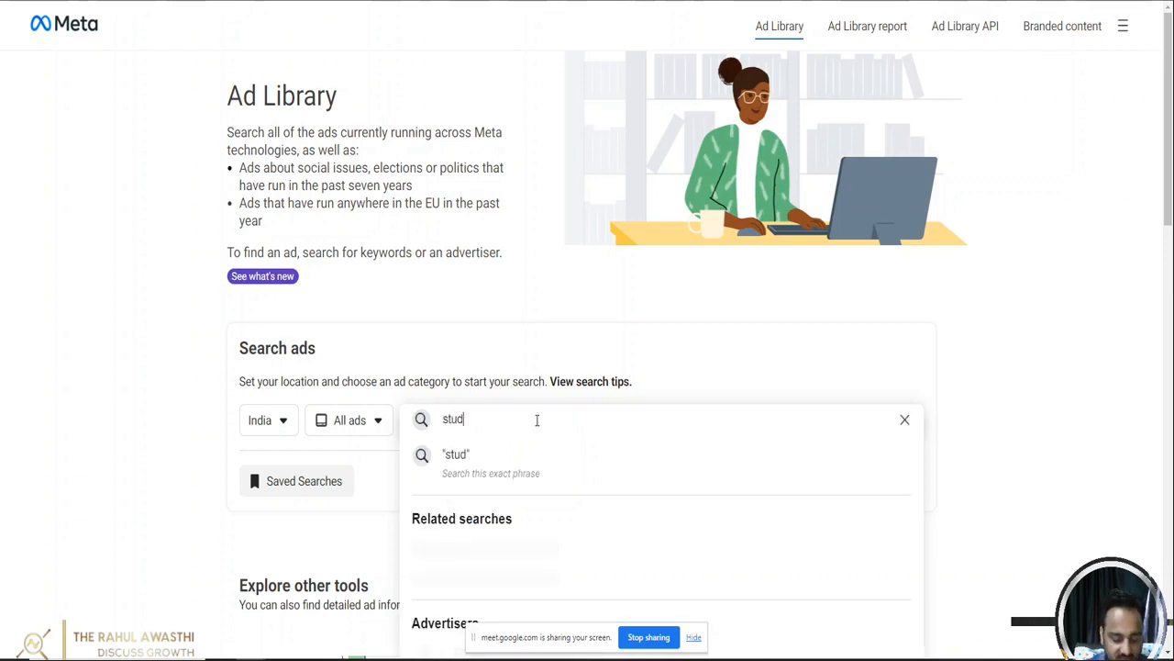
pyautogui.press('BackSpace')
pyautogui.write('y a')
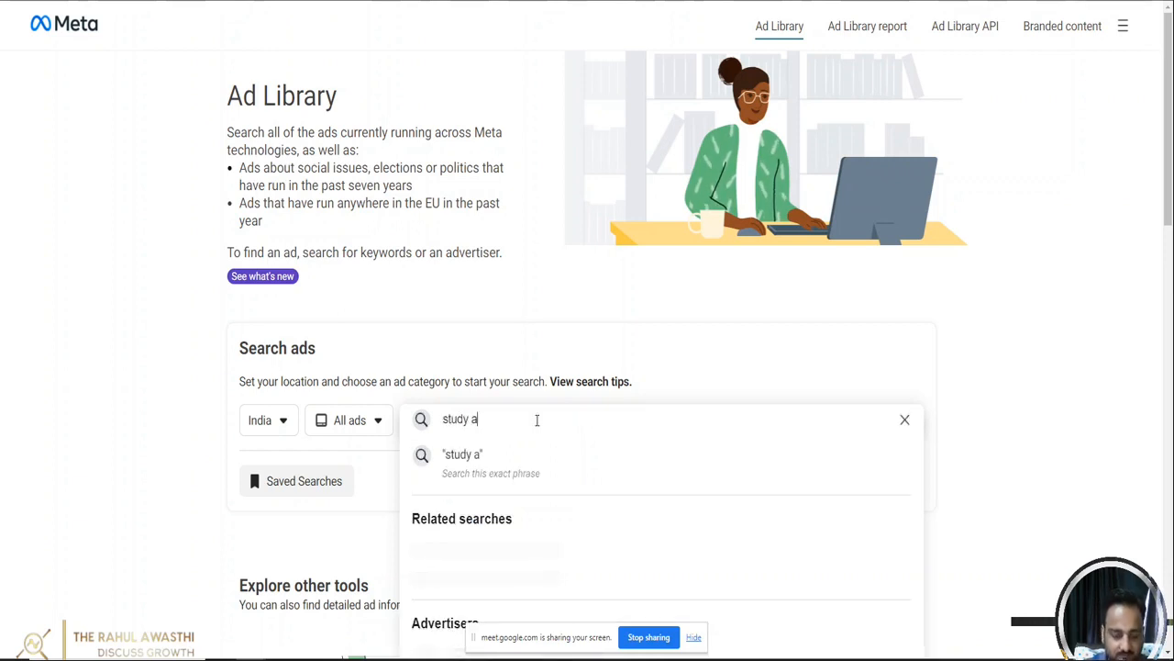
pyautogui.write('broad')
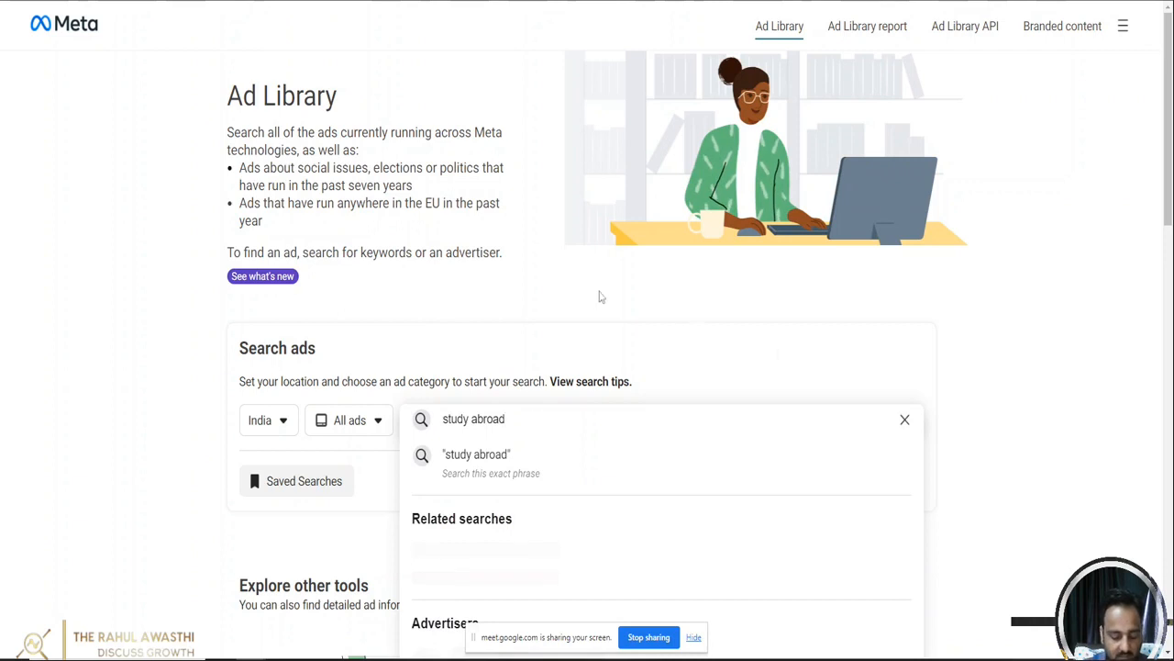
pyautogui.scroll(-3, 805, 371)
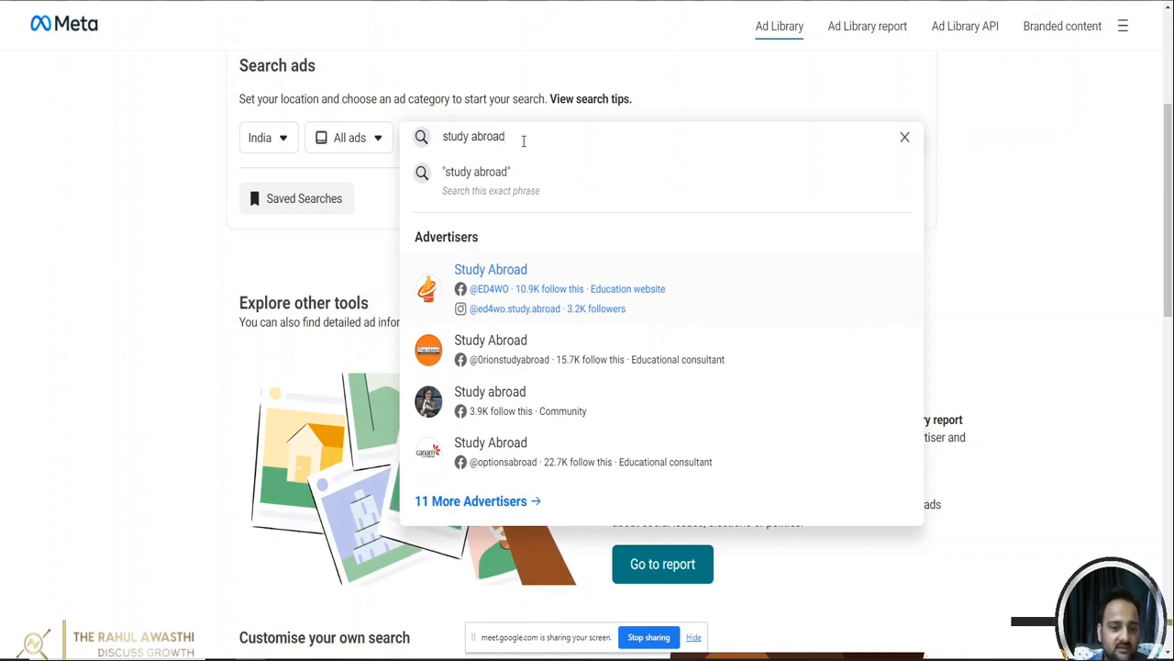
pyautogui.press('Return')
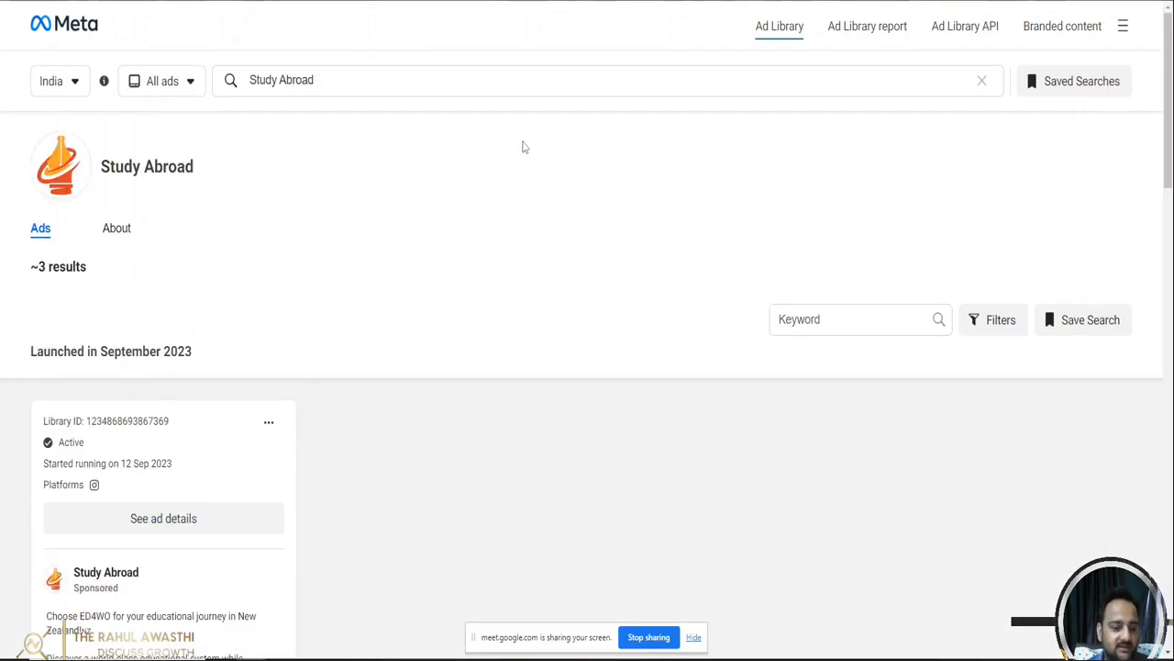
pyautogui.scroll(-3, 365, 111)
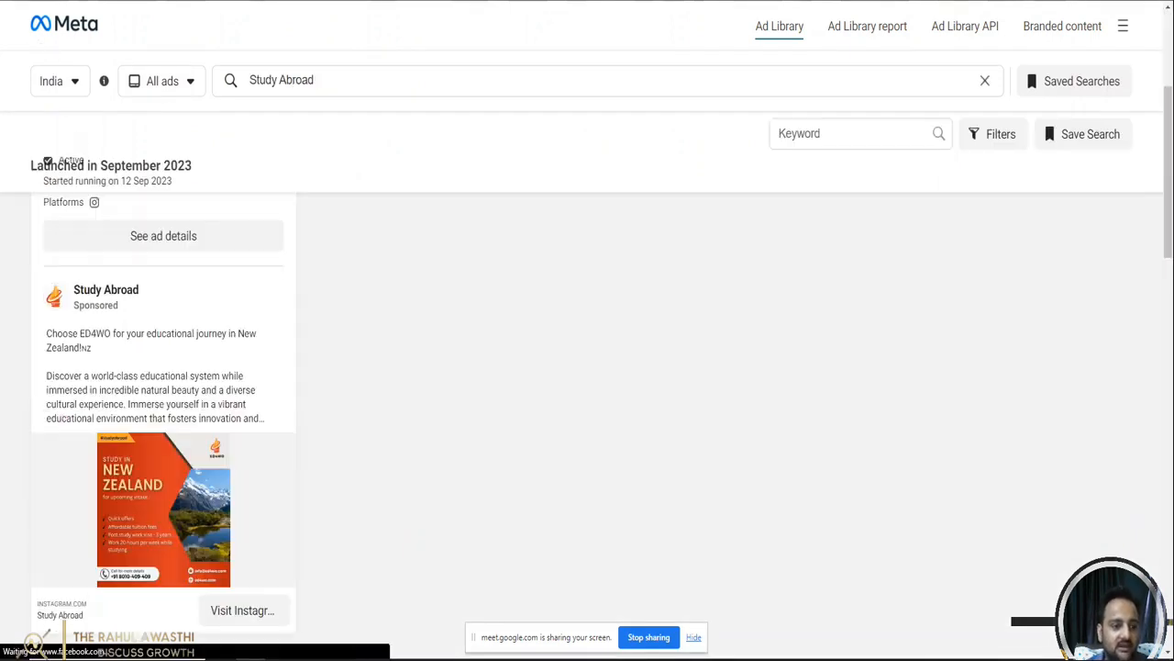
pyautogui.hotkey('alt', 'Left')
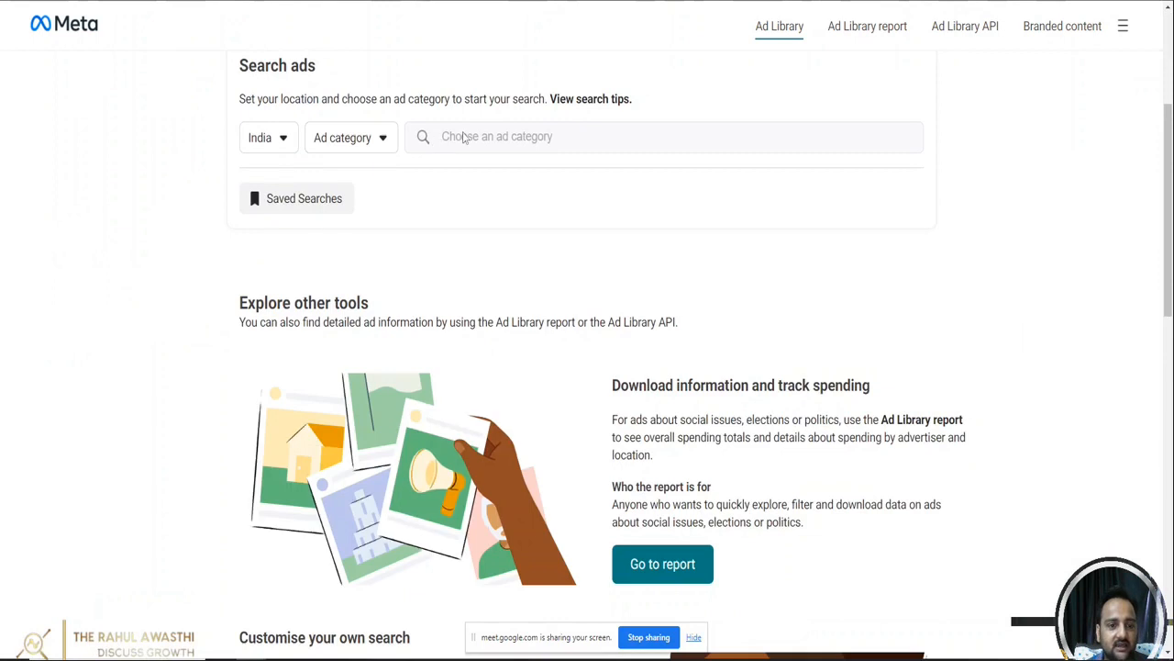
# Step: Set the ad category to All ads and rerun the recent keyword search "study abroad"
pyautogui.click(352, 156)
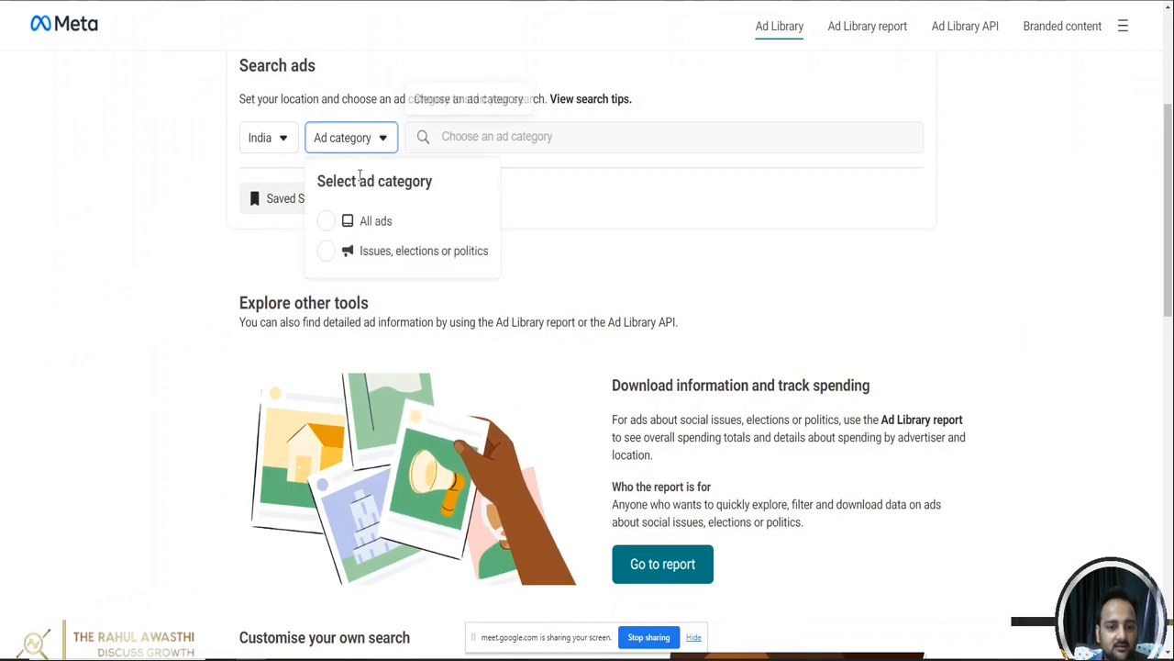
pyautogui.click(371, 221)
pyautogui.click(500, 135)
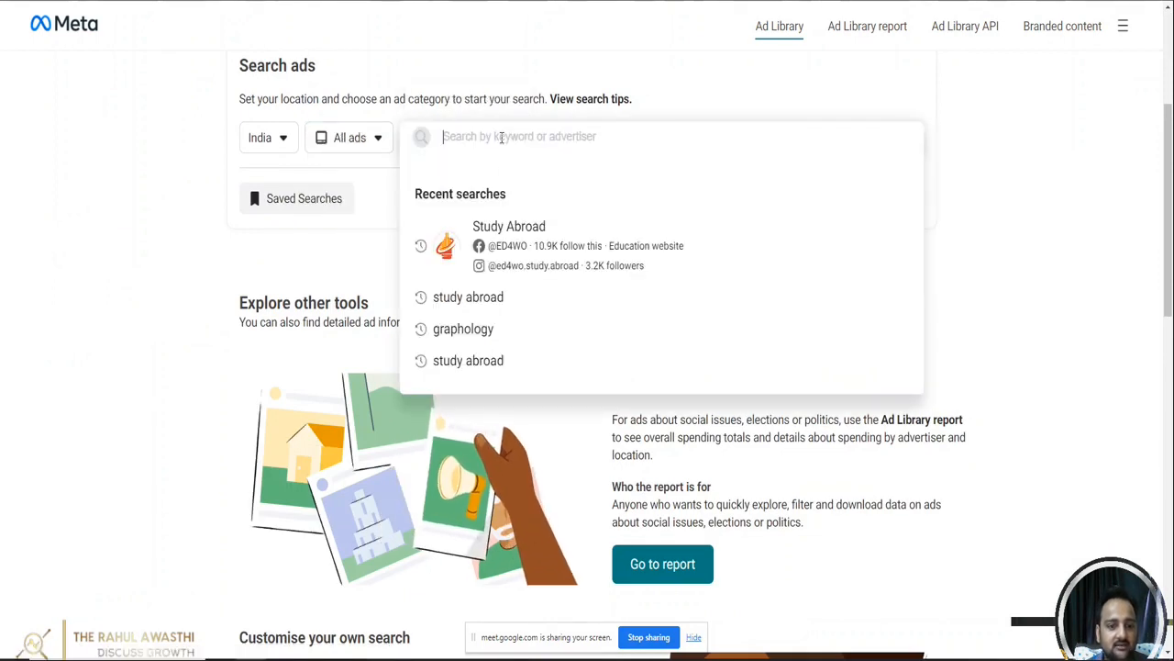
pyautogui.click(479, 299)
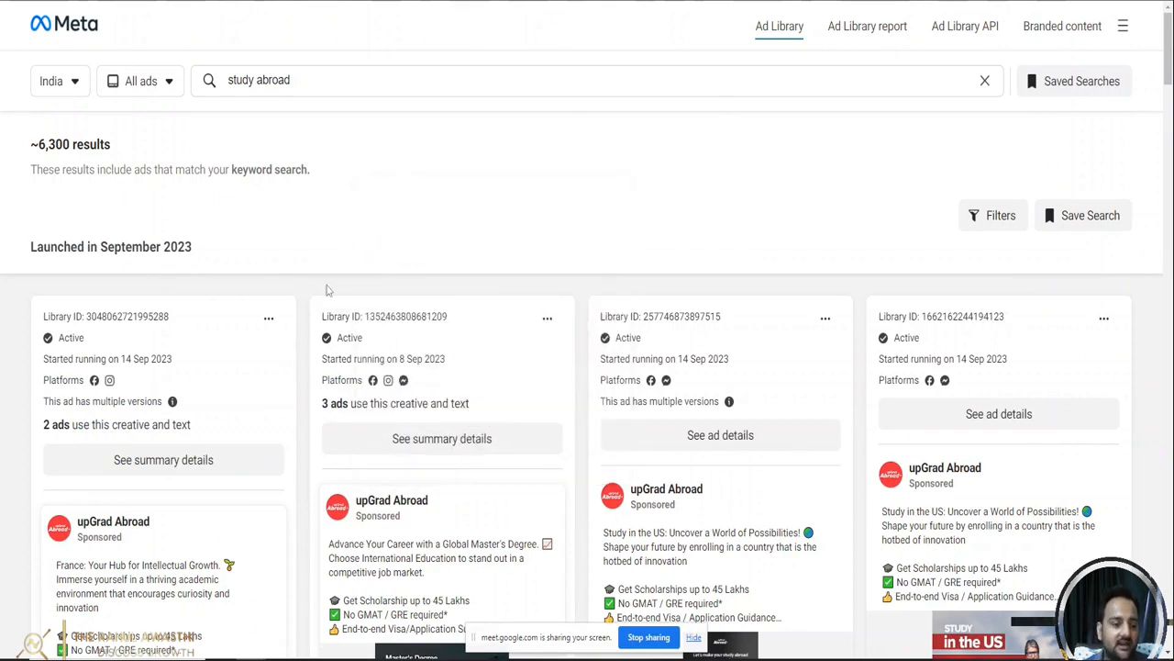
# Step: Look through the ads returned for the "study abroad" keyword search
pyautogui.scroll(-2, 257, 288)
pyautogui.scroll(2, 257, 288)
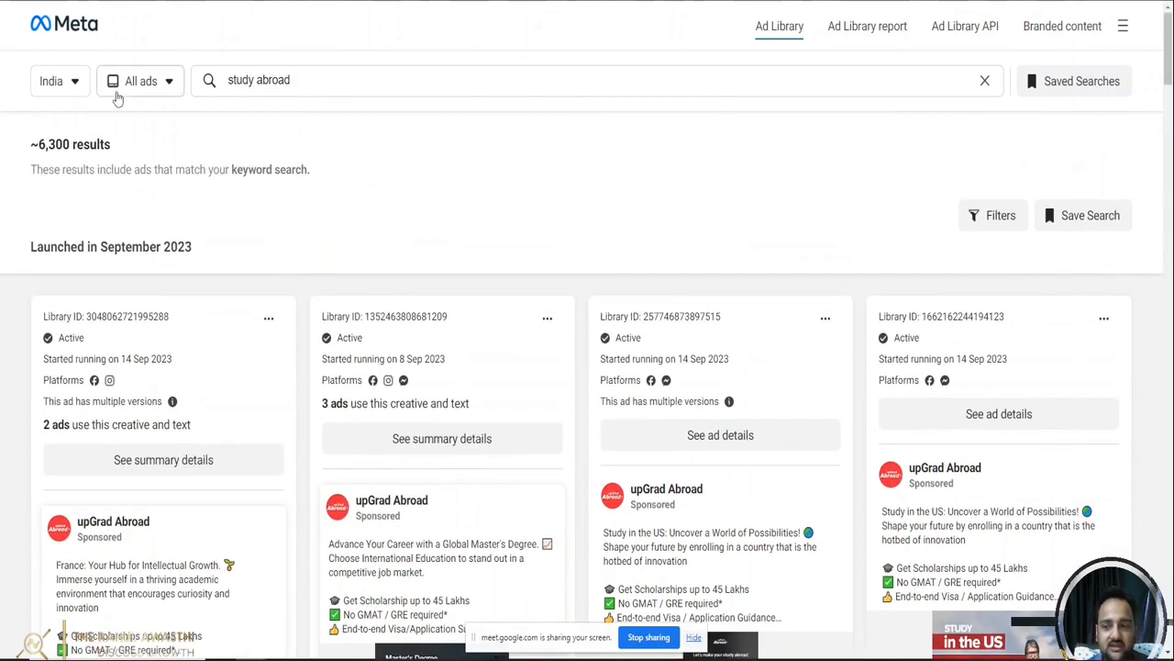
pyautogui.click(334, 81)
pyautogui.click(336, 27)
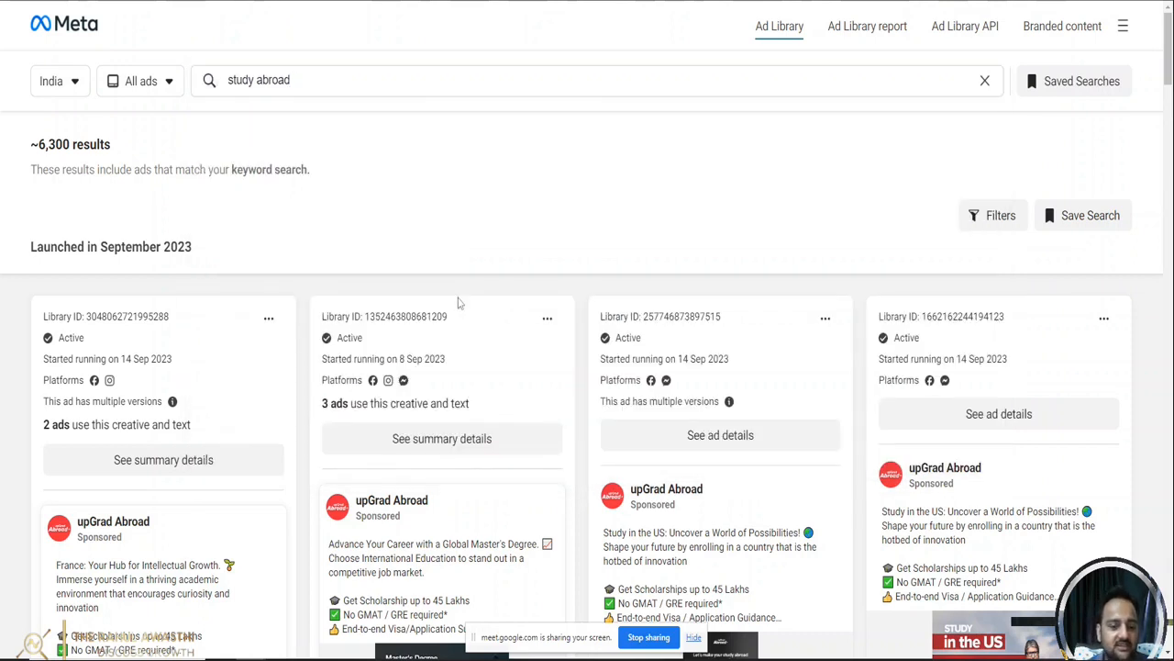
pyautogui.scroll(-3, 472, 325)
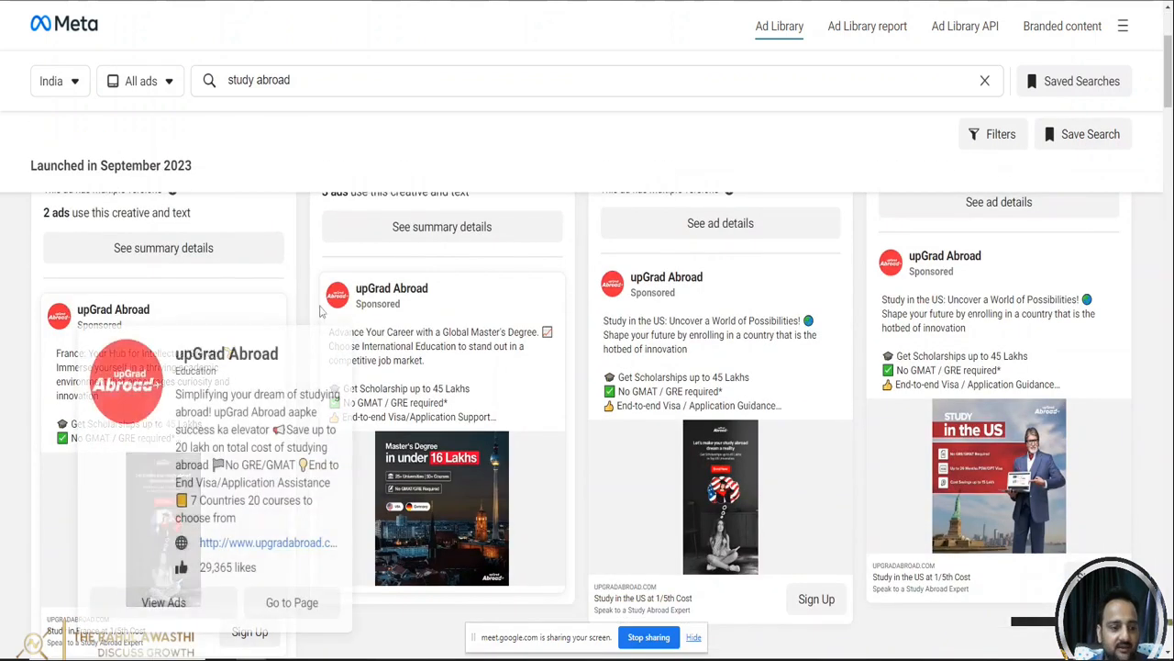
pyautogui.scroll(-1, 765, 312)
pyautogui.scroll(-5, 769, 315)
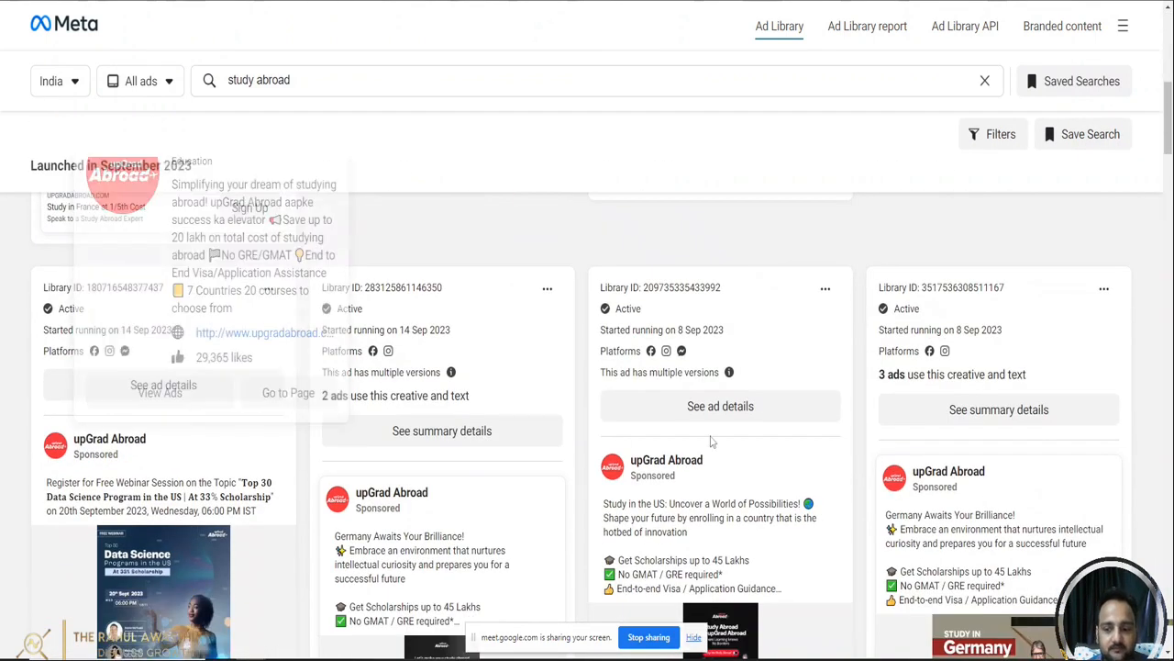
pyautogui.scroll(8, 901, 421)
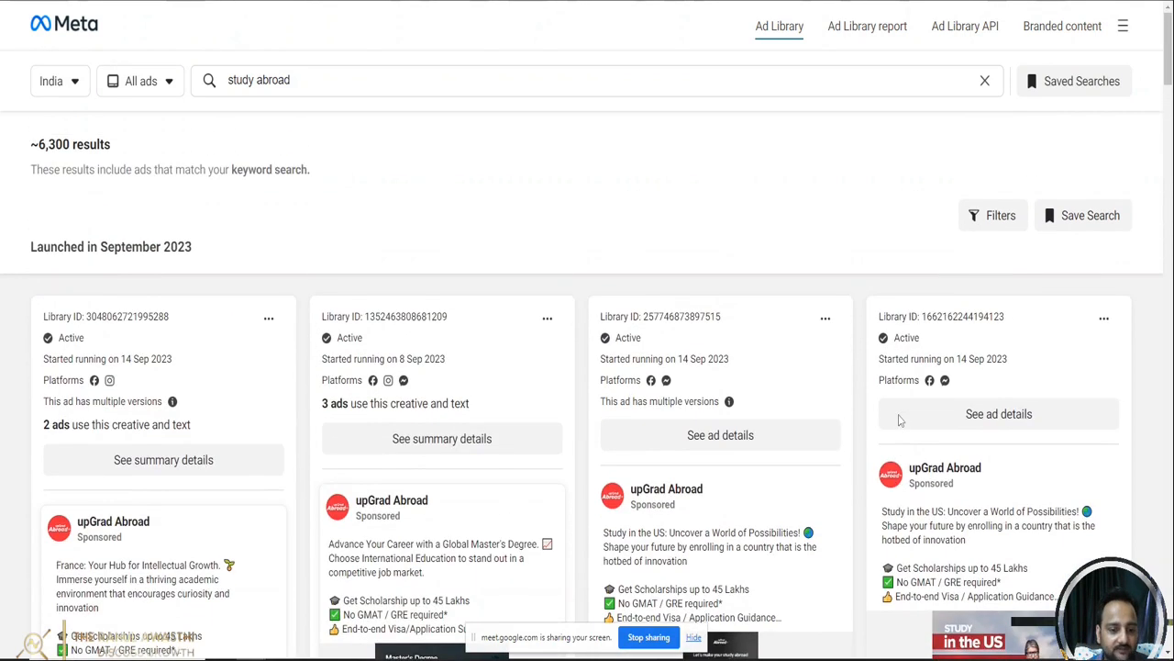
# Step: Shrink the page to fit more ads per row and check the start dates of the first four ads
pyautogui.hotkey('ctrl', '-')
pyautogui.hotkey('ctrl', '-')
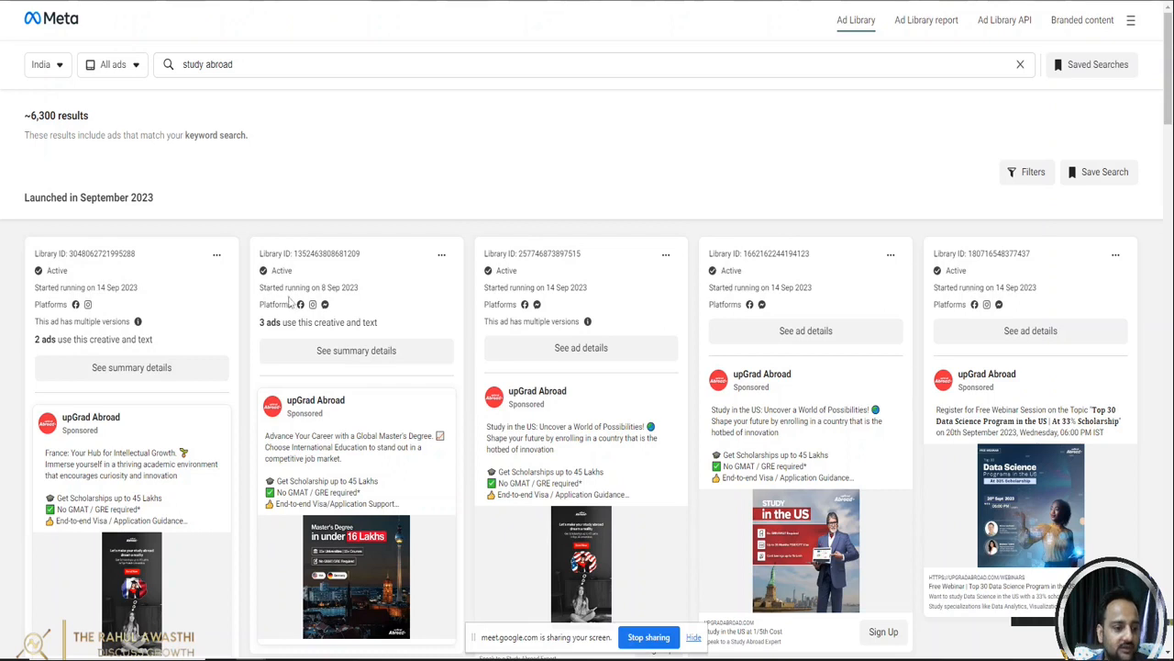
pyautogui.moveTo(100, 288); pyautogui.dragTo(139, 287)
pyautogui.moveTo(312, 288); pyautogui.dragTo(400, 299)
pyautogui.moveTo(545, 289); pyautogui.dragTo(588, 290)
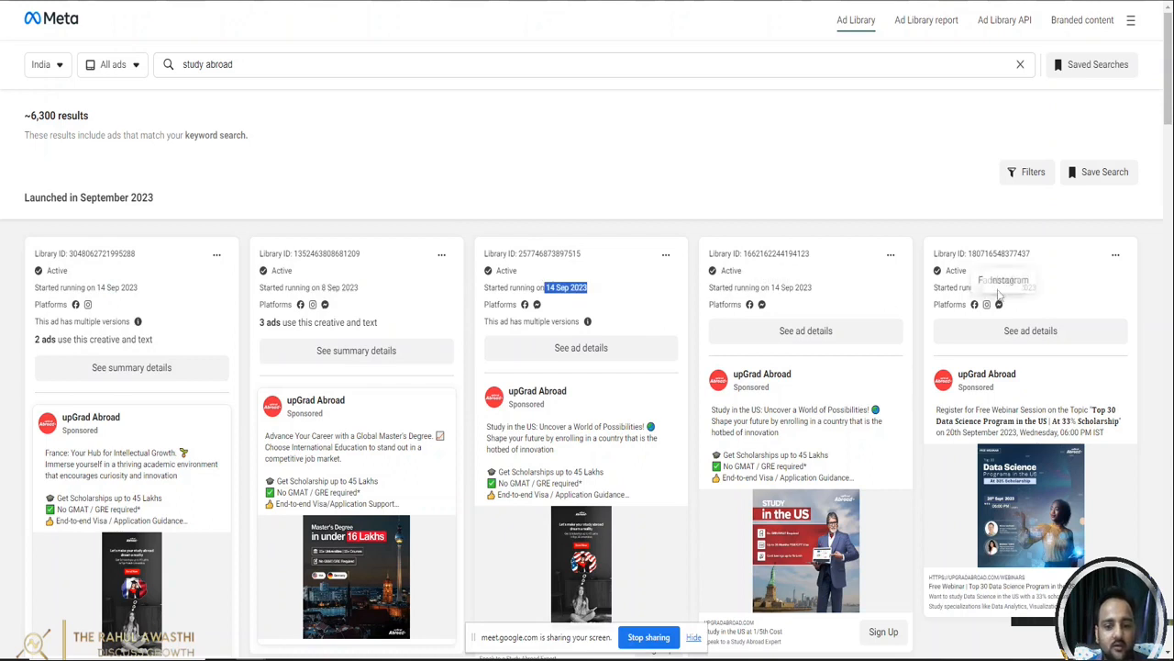
pyautogui.moveTo(761, 287); pyautogui.dragTo(813, 289)
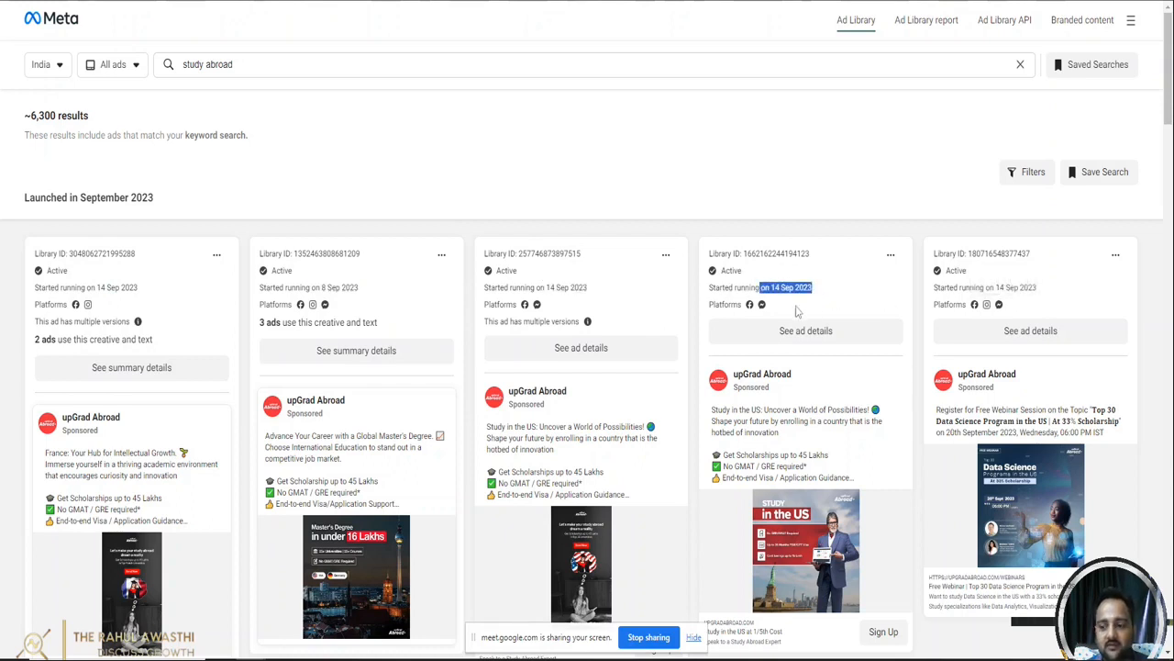
pyautogui.click(626, 326)
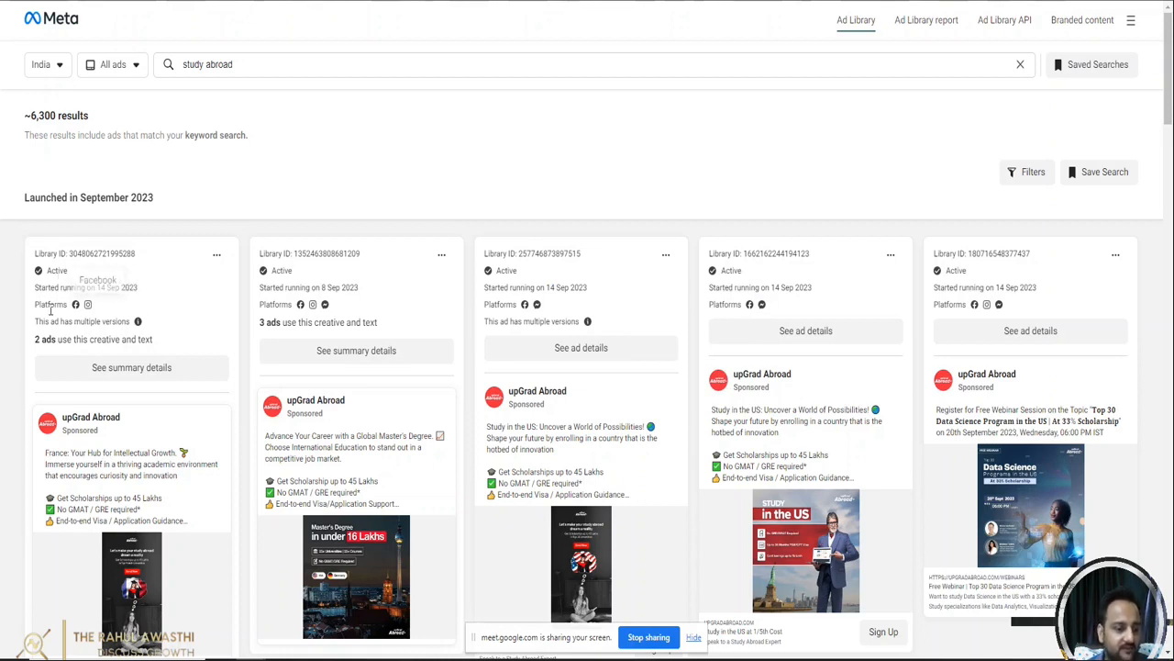
# Step: Check the platforms of the first two ads and the multiple-versions note on the first ad
pyautogui.moveTo(35, 304); pyautogui.dragTo(70, 305)
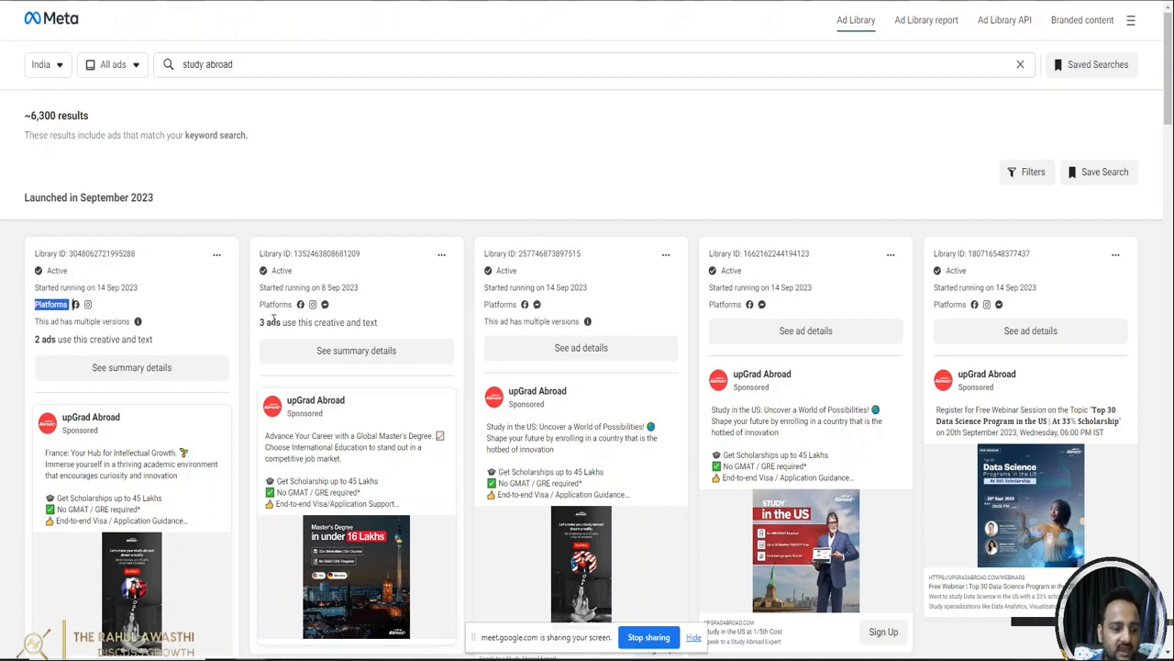
pyautogui.moveTo(262, 304); pyautogui.dragTo(325, 306)
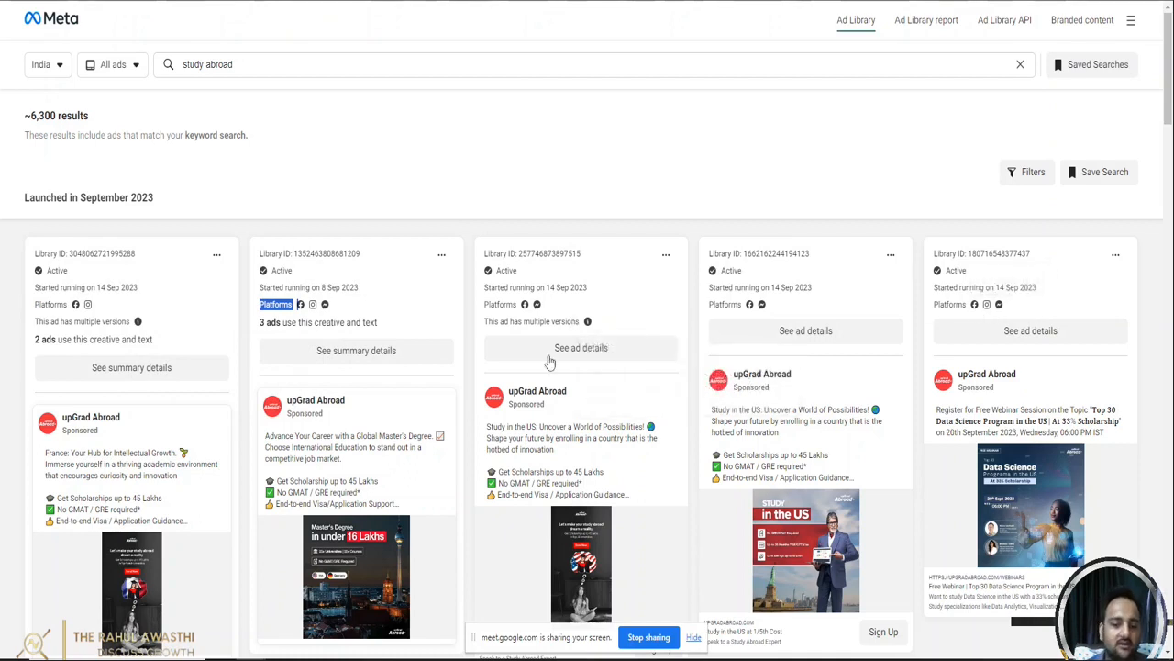
pyautogui.click(395, 307)
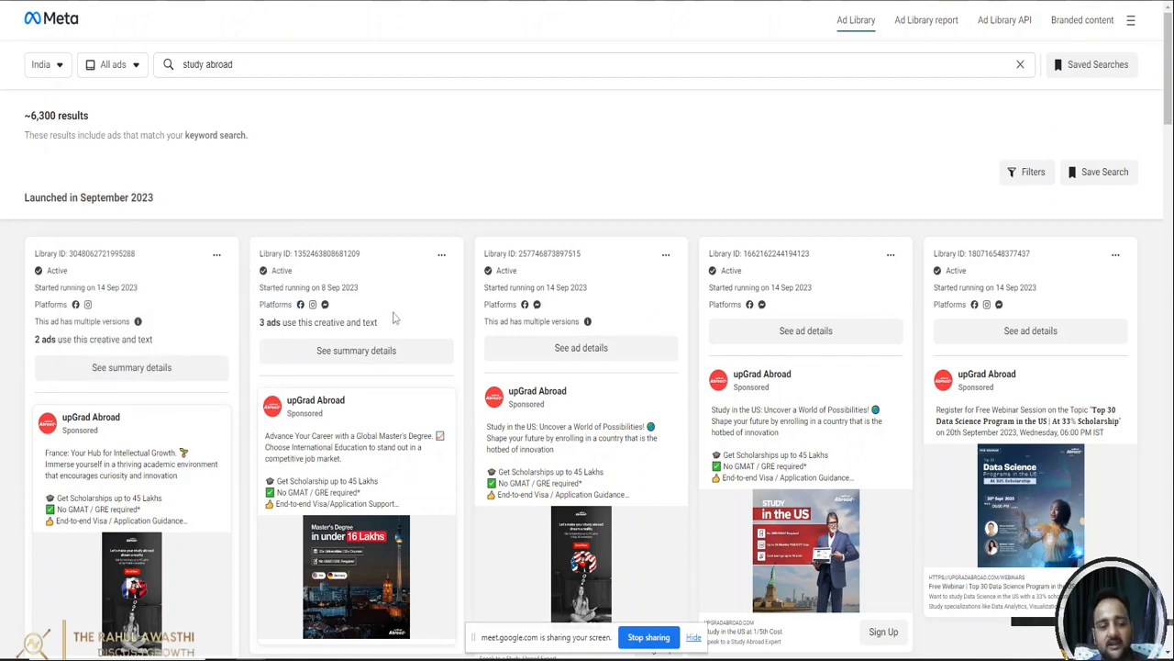
pyautogui.moveTo(138, 323)
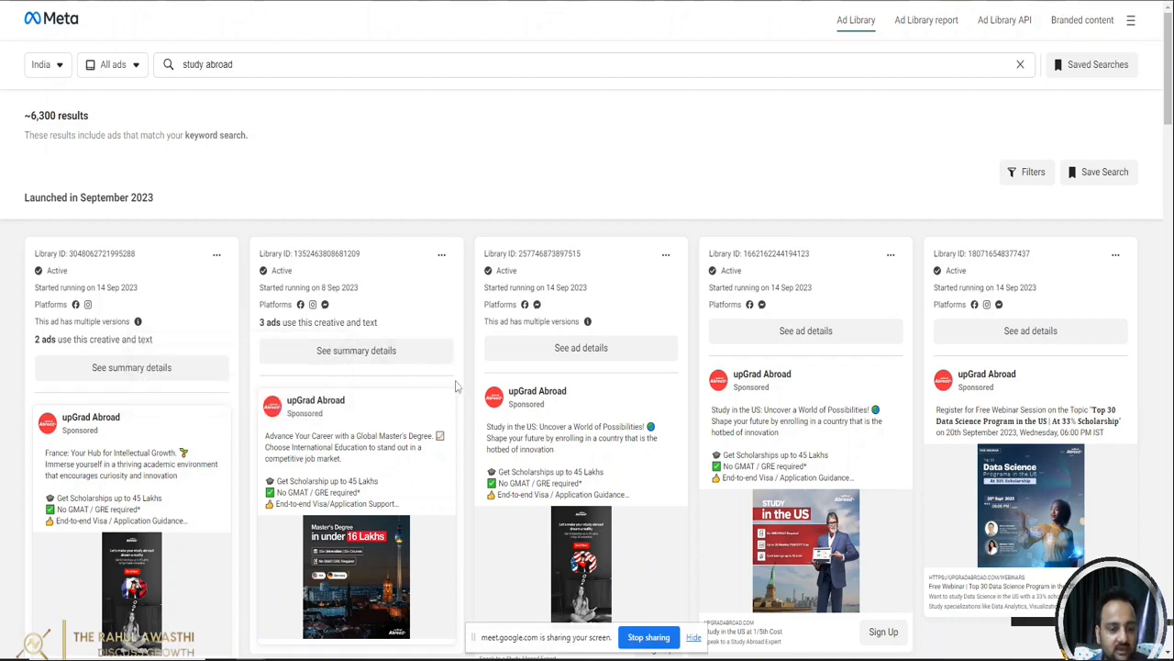
# Step: Expand the full text of the Global Master's Degree ad and the France ad, selecting the Master's Degree ad's entire copy
pyautogui.scroll(-3, 473, 393)
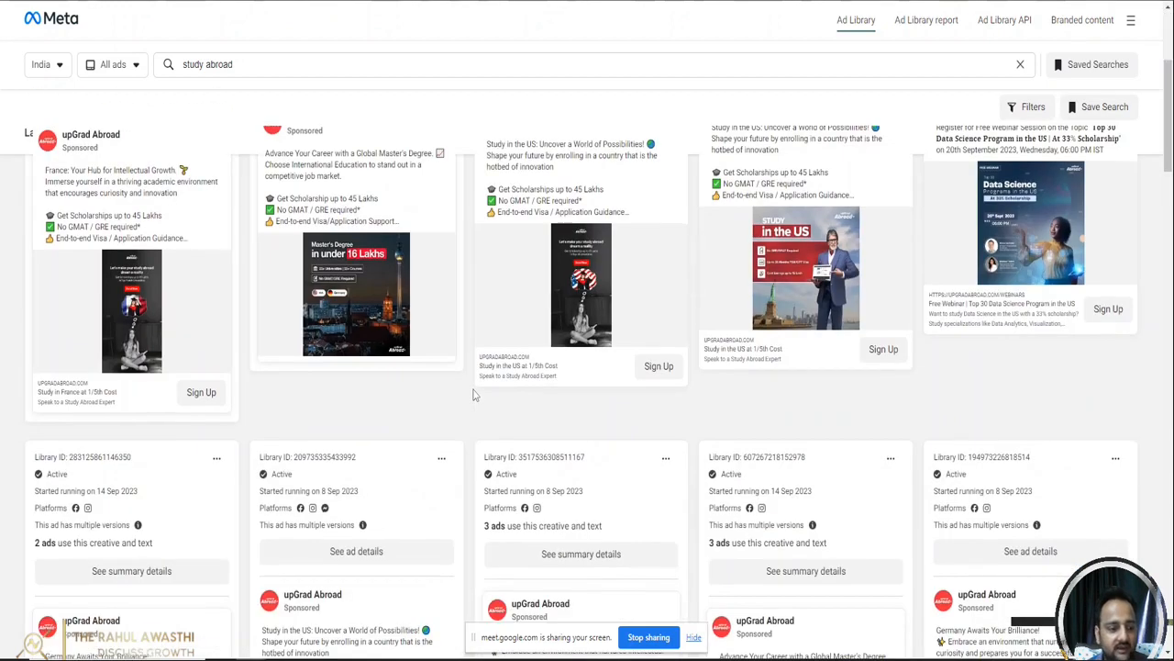
pyautogui.scroll(2, 473, 393)
pyautogui.scroll(-1, 474, 393)
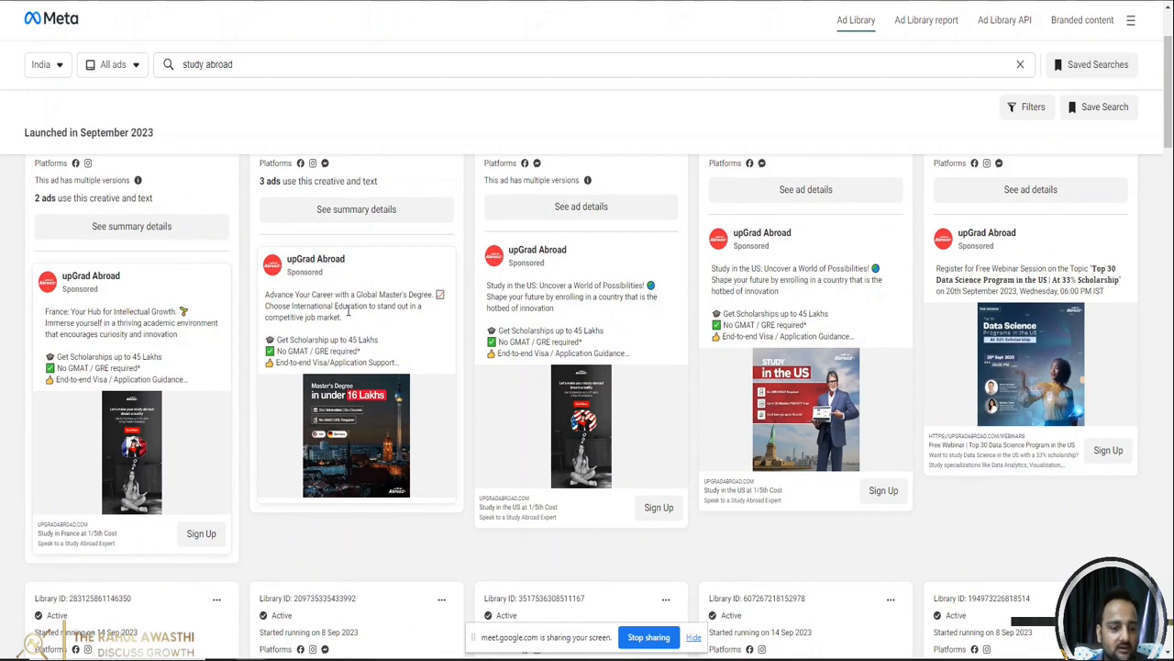
pyautogui.click(352, 345)
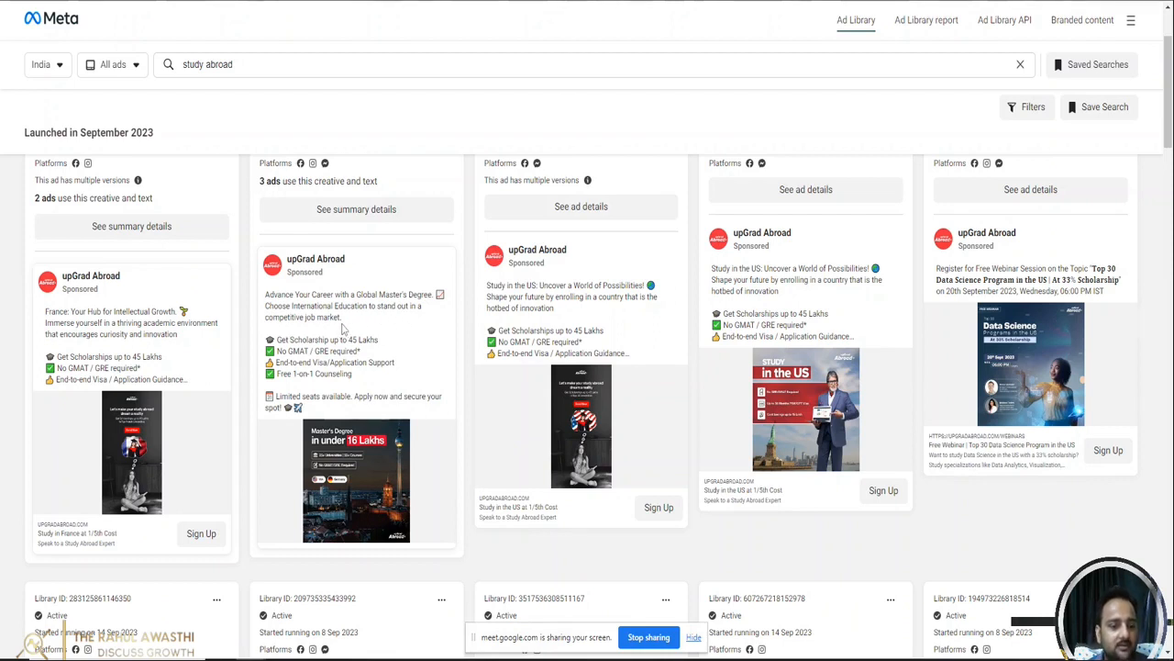
pyautogui.moveTo(312, 409); pyautogui.dragTo(264, 307)
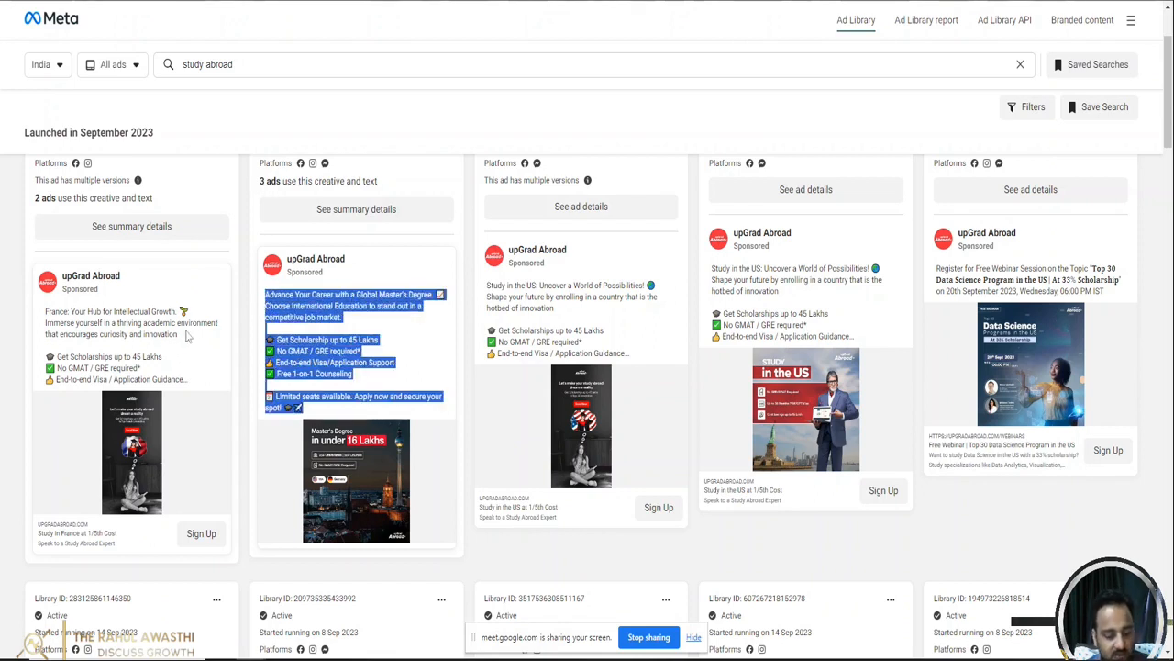
pyautogui.click(154, 345)
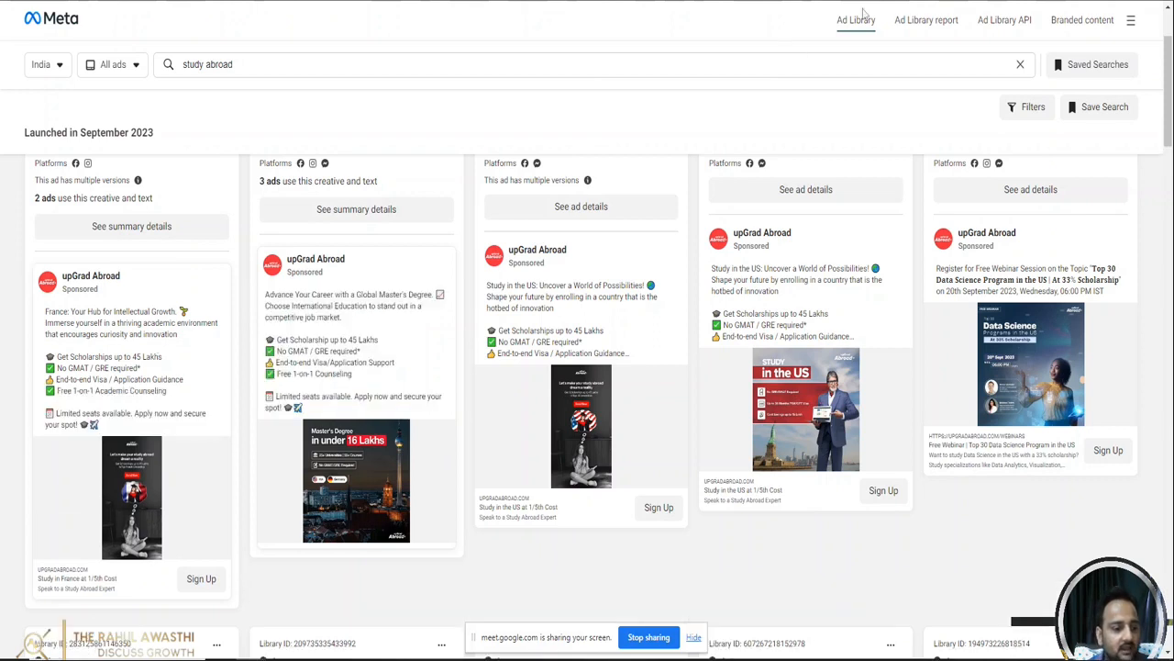
# Step: Open ChatGPT in a new browser tab, hide the screen-sharing notice, and place the cursor in the message field
pyautogui.hotkey('ctrl', 't')
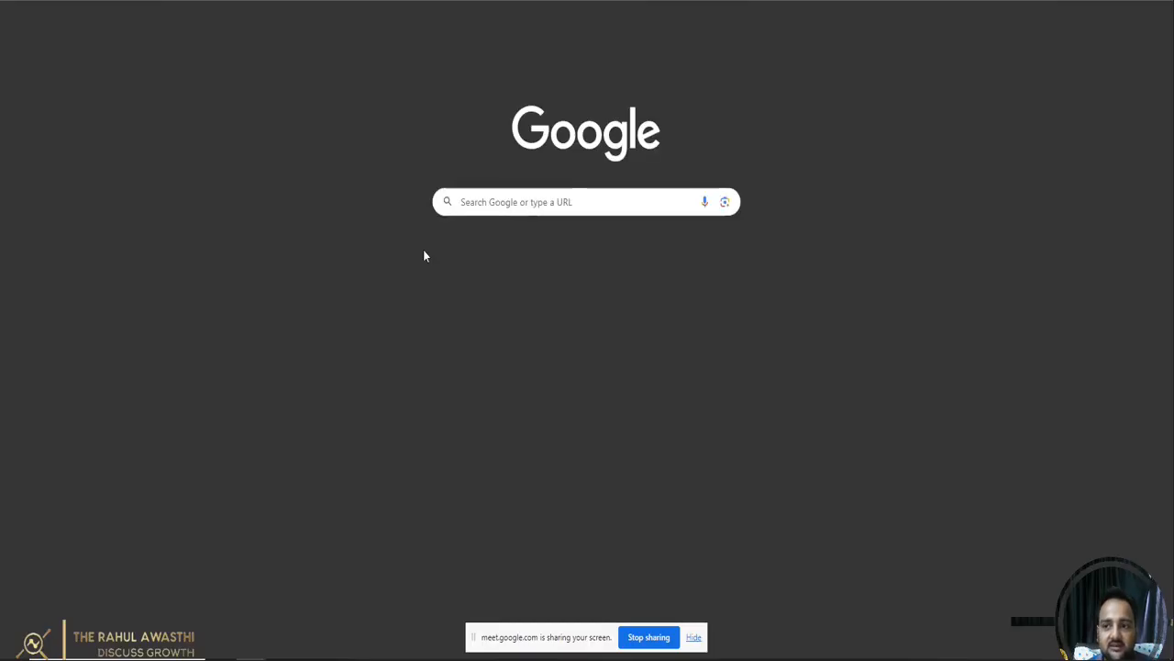
pyautogui.write('open')
pyautogui.press('Return')
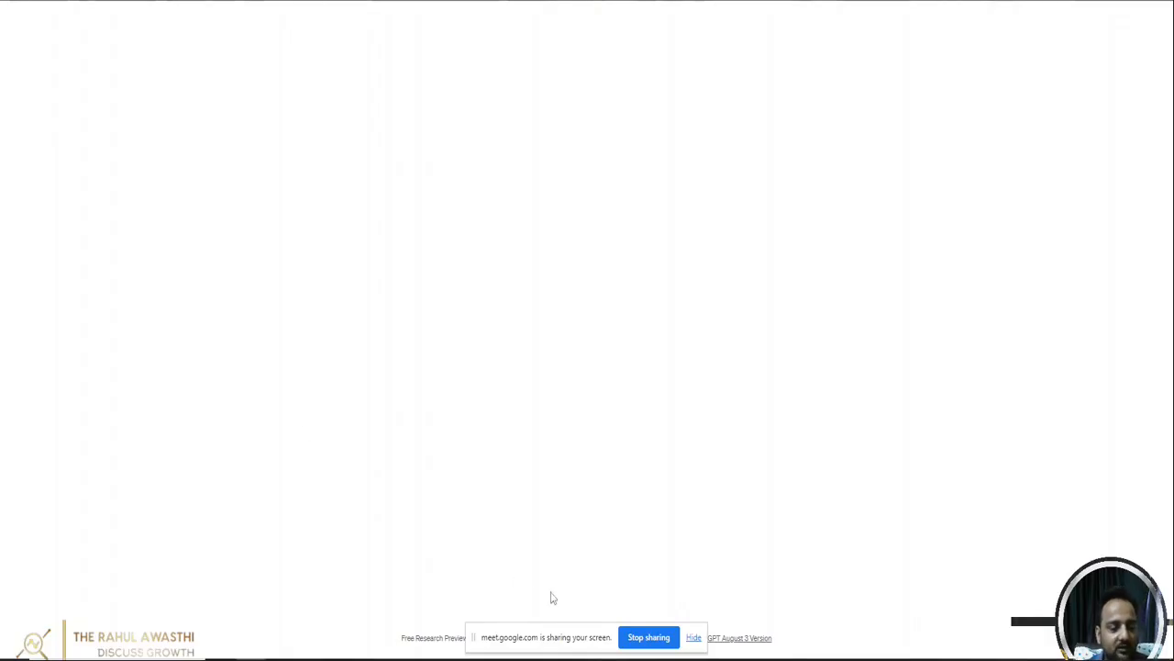
pyautogui.click(694, 637)
pyautogui.click(542, 612)
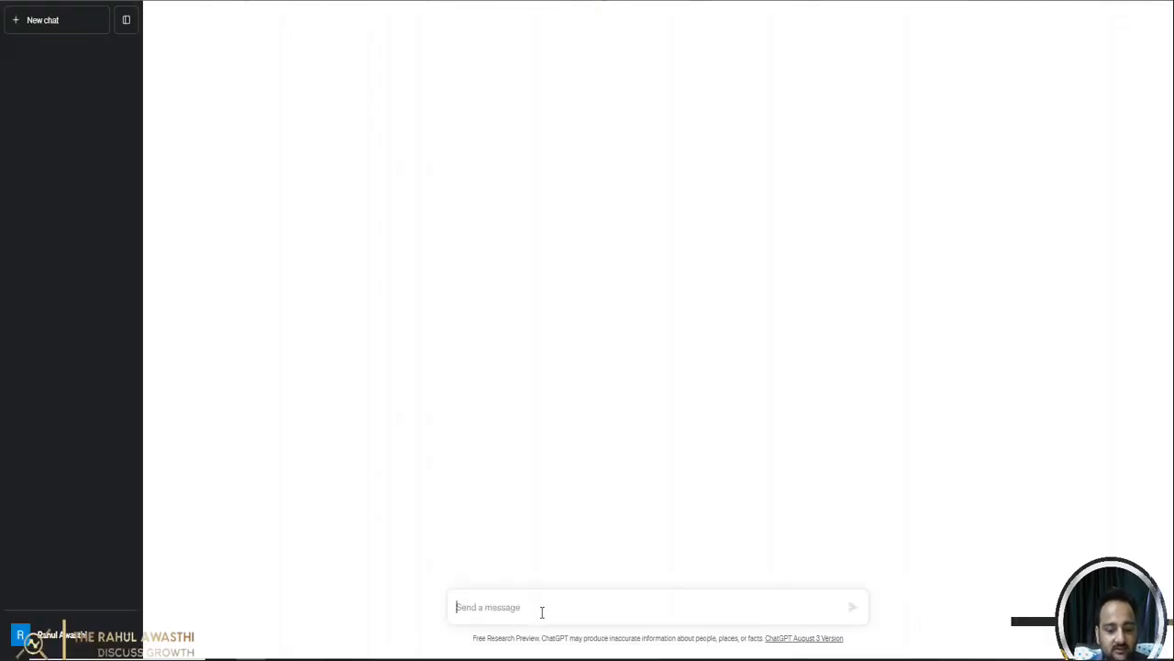
pyautogui.hotkey('ctrl', 'v')
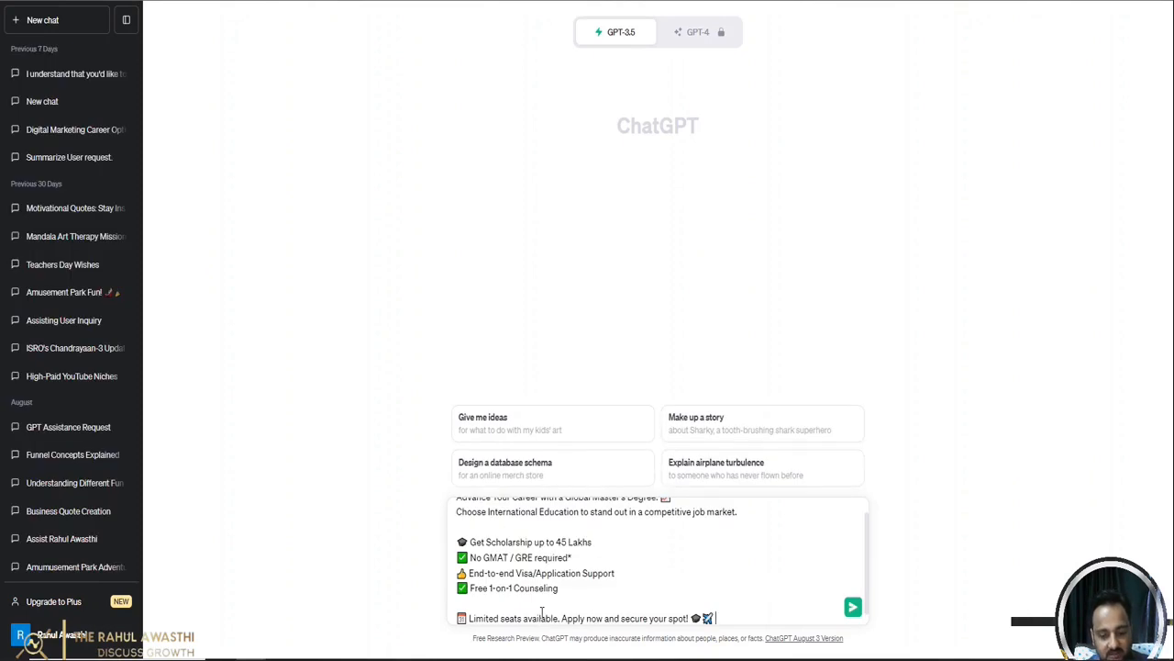
pyautogui.hotkey('shift', 'Up')
pyautogui.hotkey('shift', 'Up')
pyautogui.hotkey('shift', 'Up')
pyautogui.hotkey('shift', 'Up')
pyautogui.hotkey('shift', 'Up')
pyautogui.hotkey('shift', 'Up')
pyautogui.hotkey('shift', 'Up')
pyautogui.hotkey('shift', 'Up')
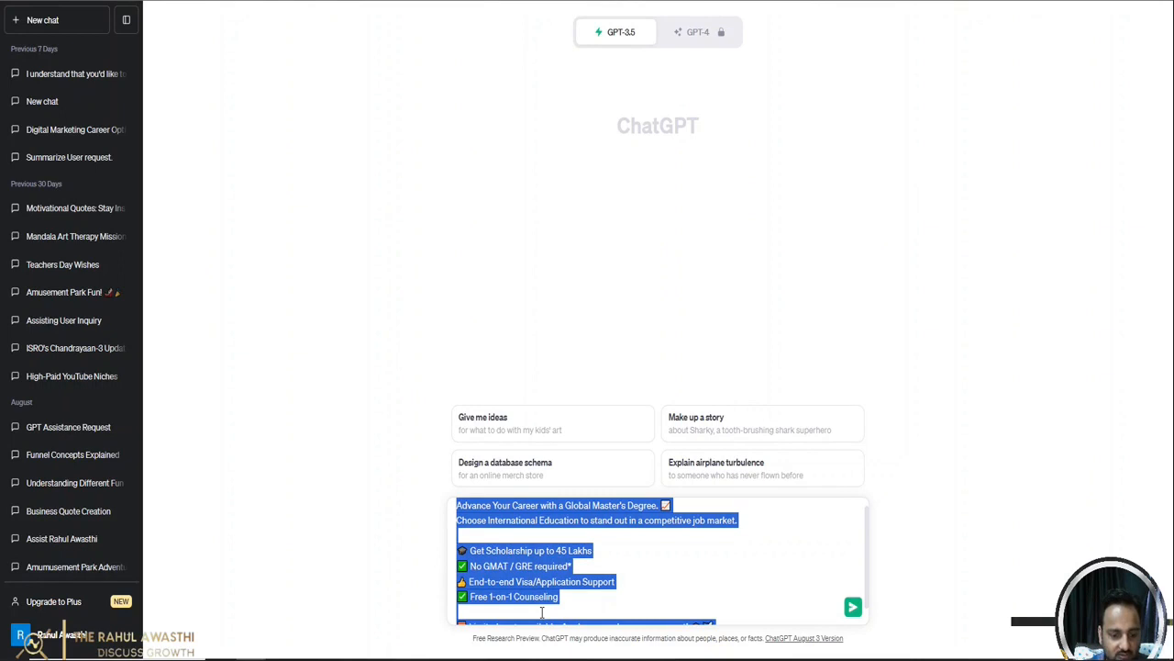
pyautogui.press('BackSpace')
# Step: Write the opening line of the message: "hi gpt I am giving you some ad copies to understand"
pyautogui.write('hi')
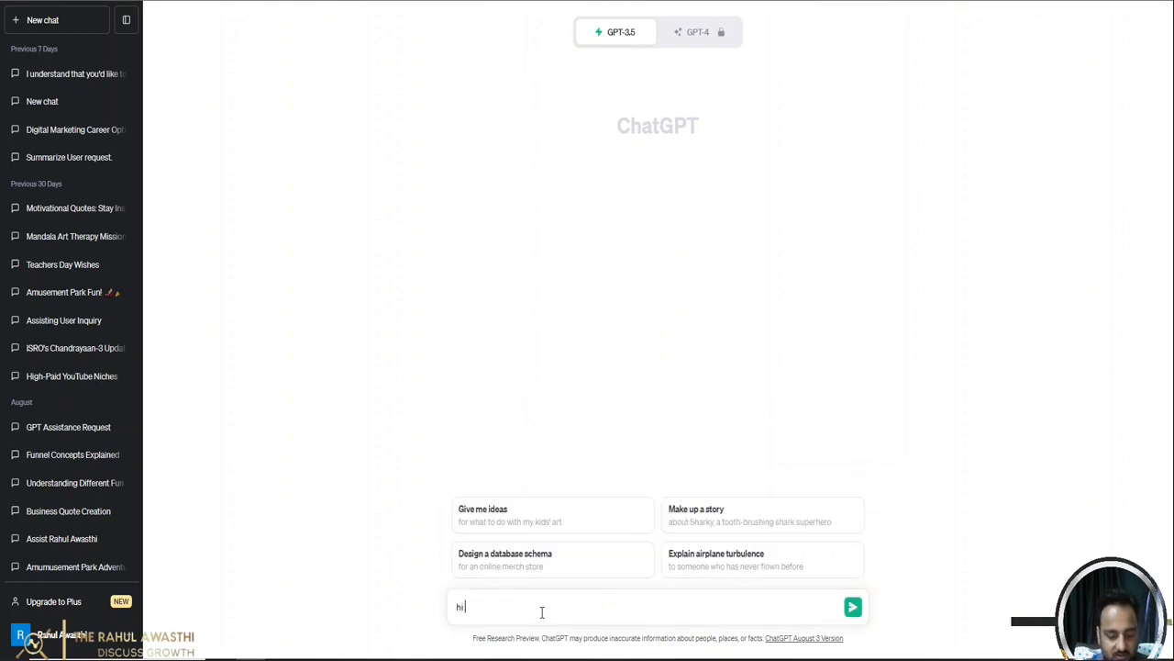
pyautogui.write(' gpt I am ')
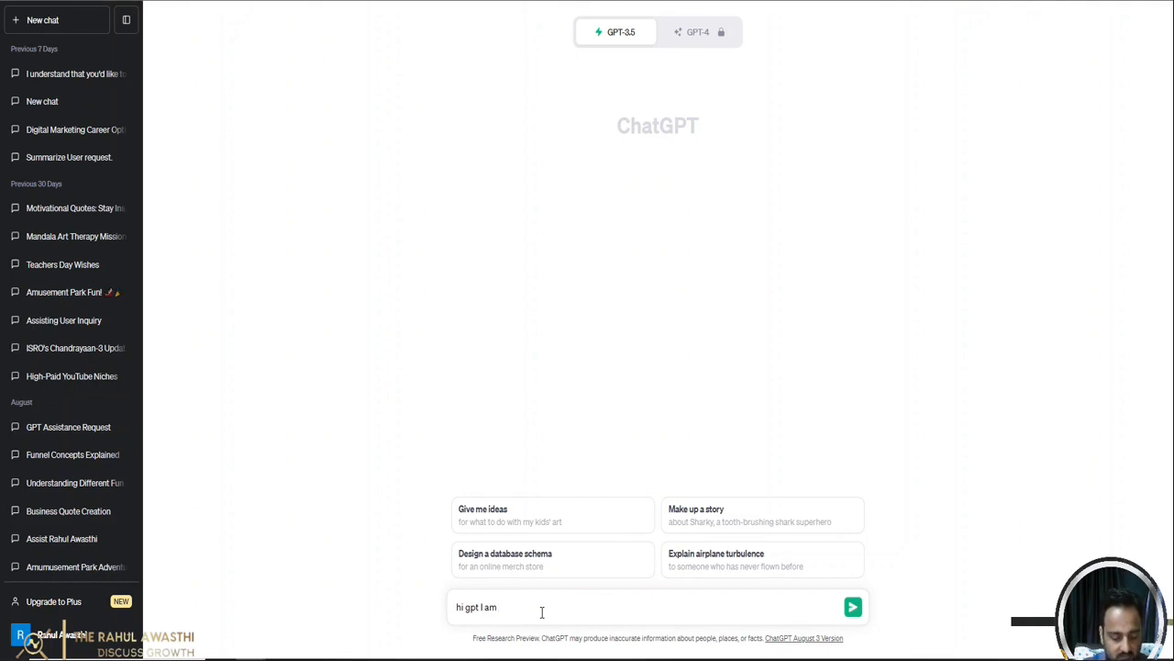
pyautogui.write('givin')
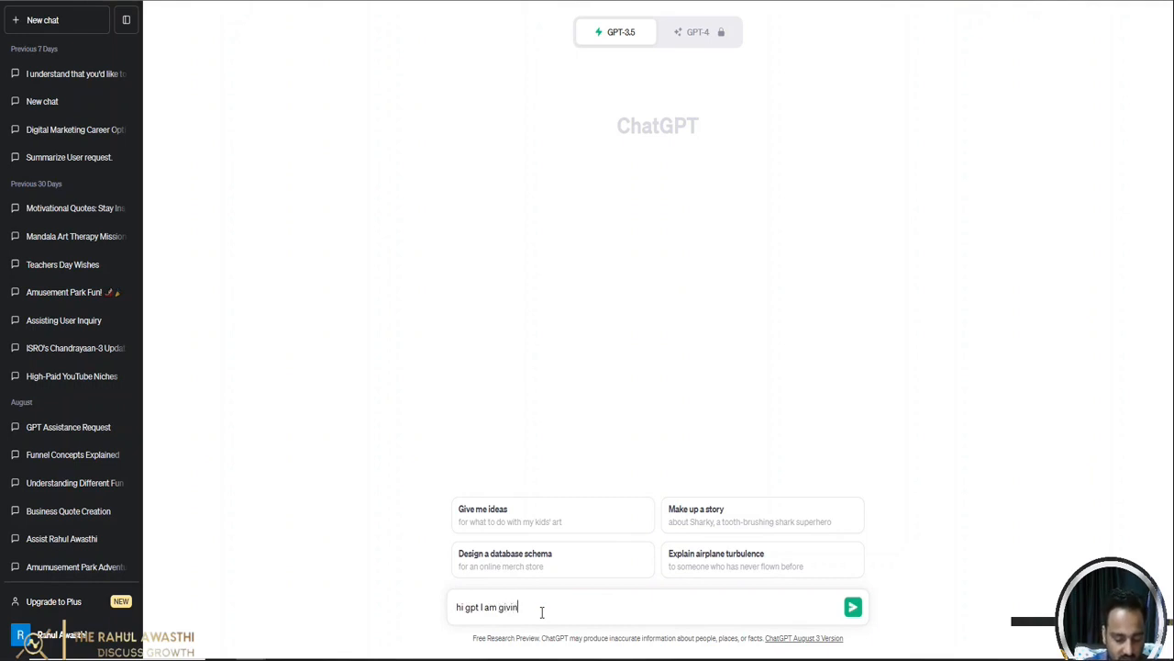
pyautogui.write('g you some')
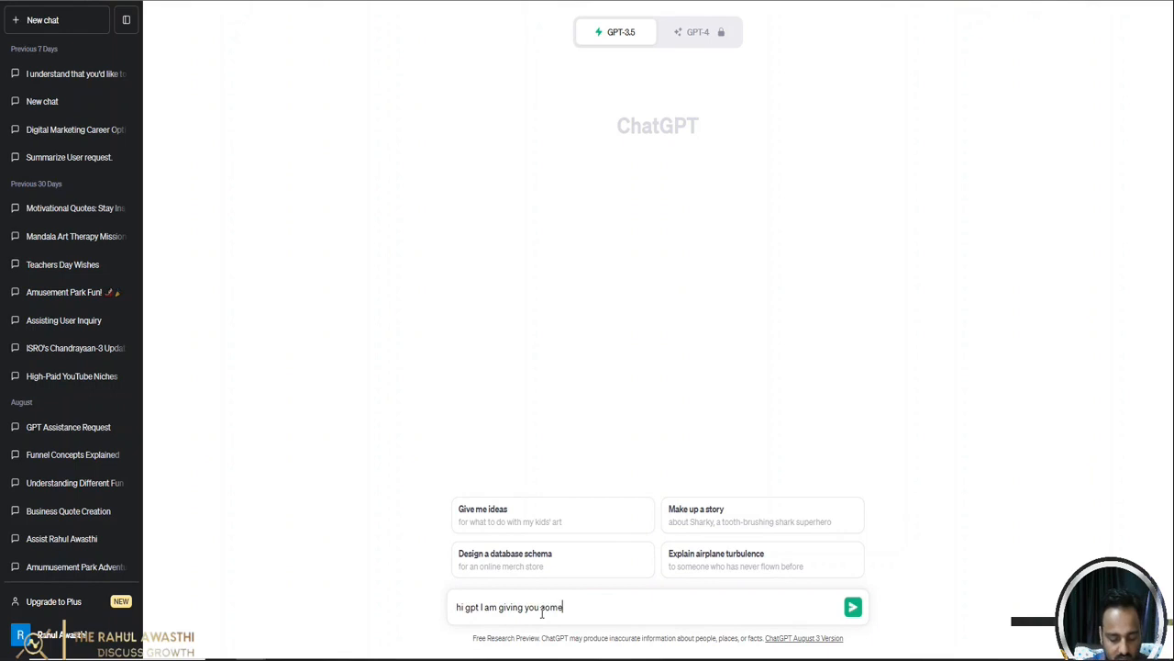
pyautogui.write(' ad copies to undse')
pyautogui.press('BackSpace')
pyautogui.press('BackSpace')
pyautogui.write('der')
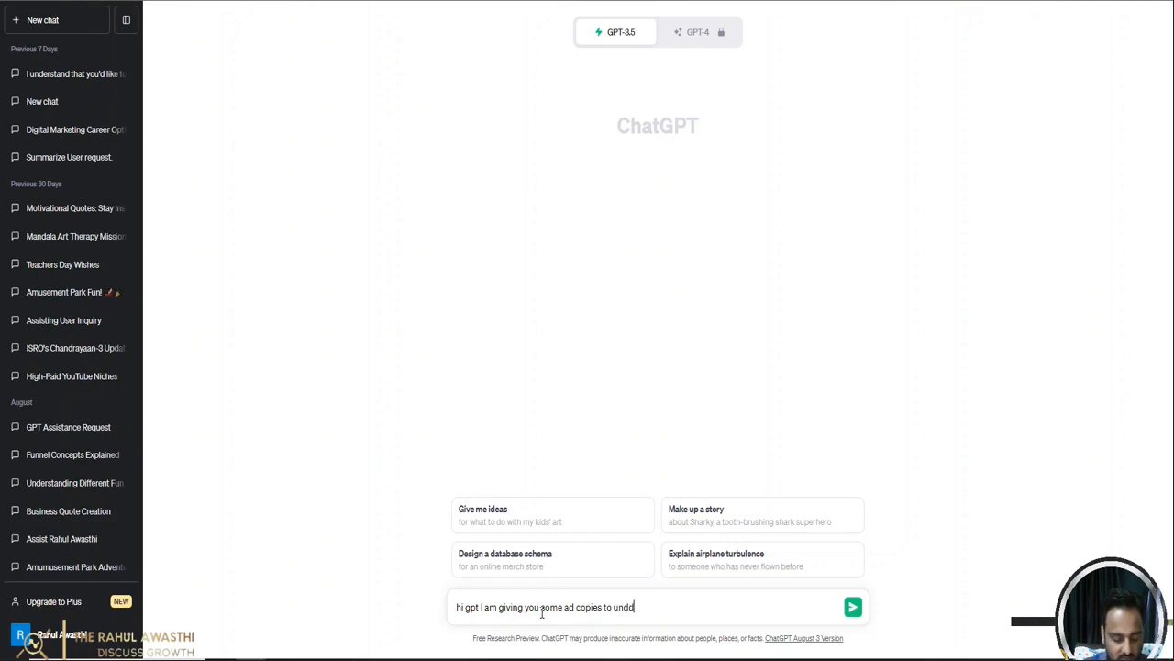
pyautogui.press('BackSpace')
pyautogui.press('BackSpace')
pyautogui.press('BackSpace')
pyautogui.write('derstand')
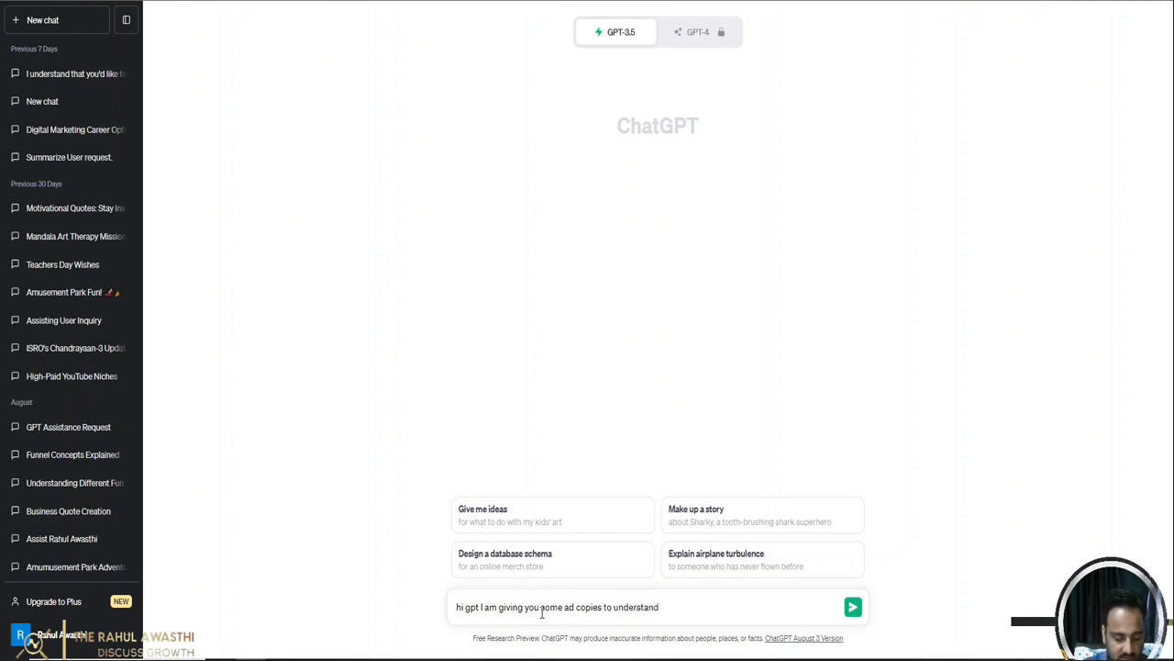
# Step: Paste the Global Master's Degree ad copy below the opening line and leave blank lines after it
pyautogui.hotkey('shift', 'Return')
pyautogui.hotkey('shift', 'Return')
pyautogui.hotkey('ctrl', 'v')
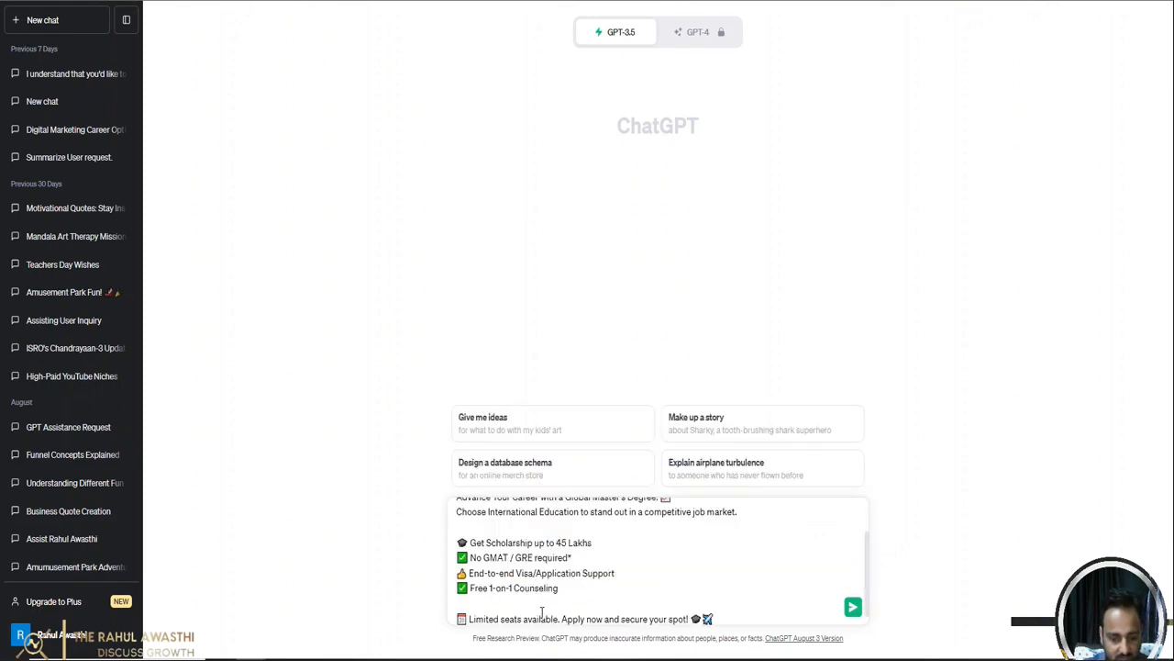
pyautogui.hotkey('shift', 'Return')
pyautogui.hotkey('shift', 'Return')
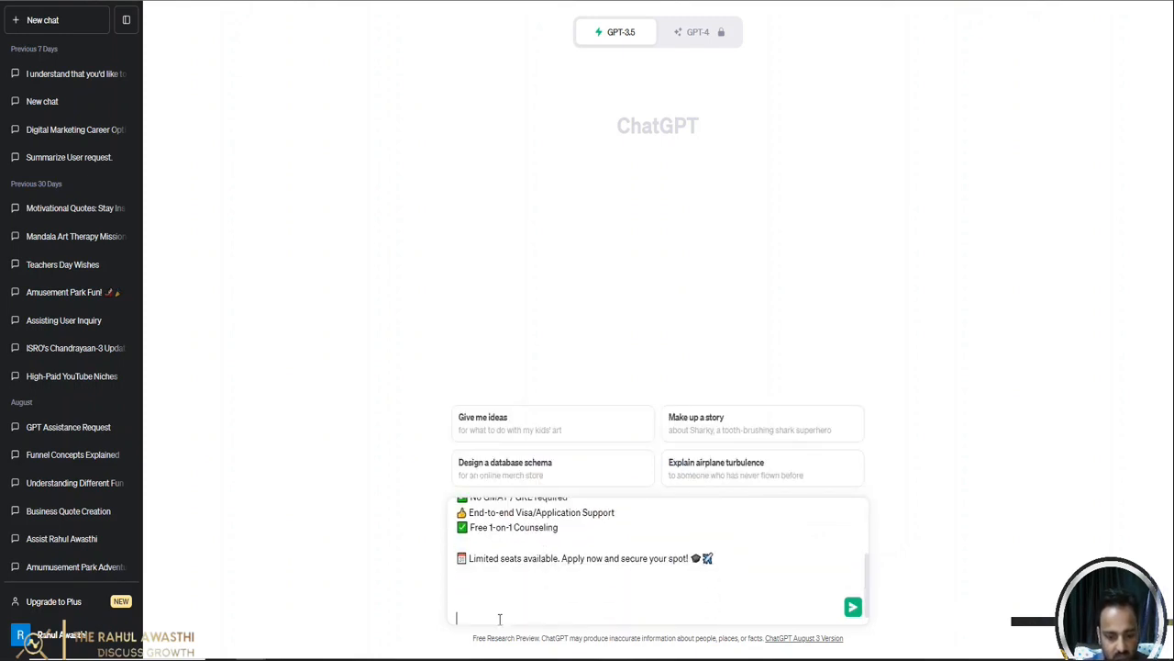
# Step: Return to the Meta Ad Library, expand the third ad's "Study in the US" text, and select its entire copy
pyautogui.click(587, 2)
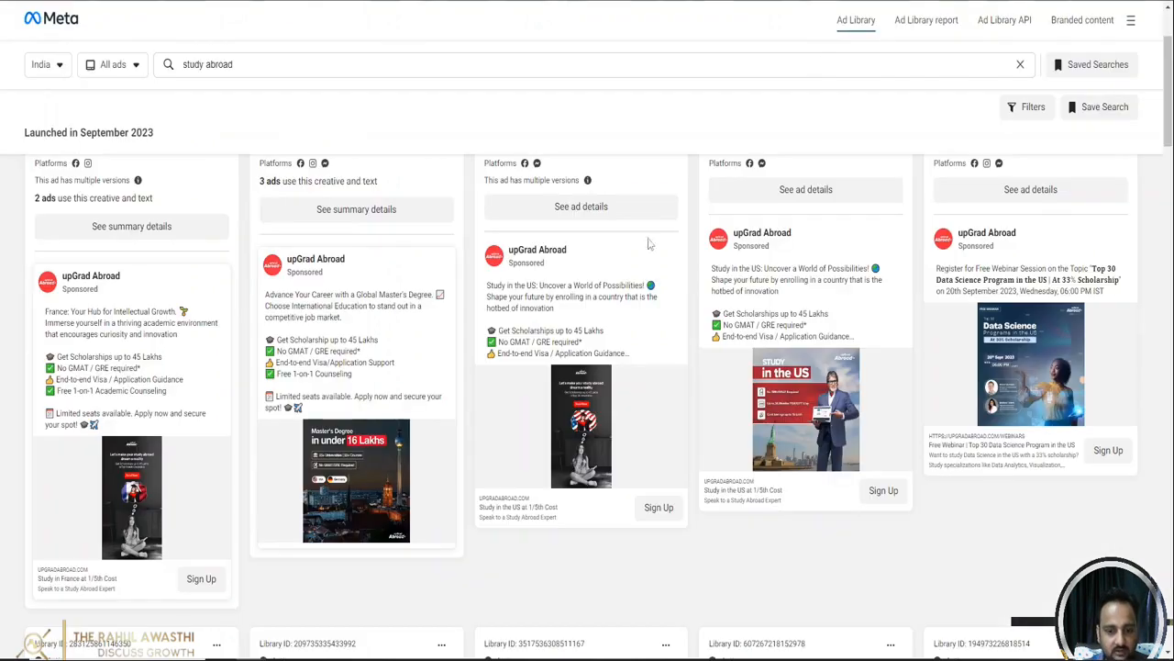
pyautogui.click(569, 312)
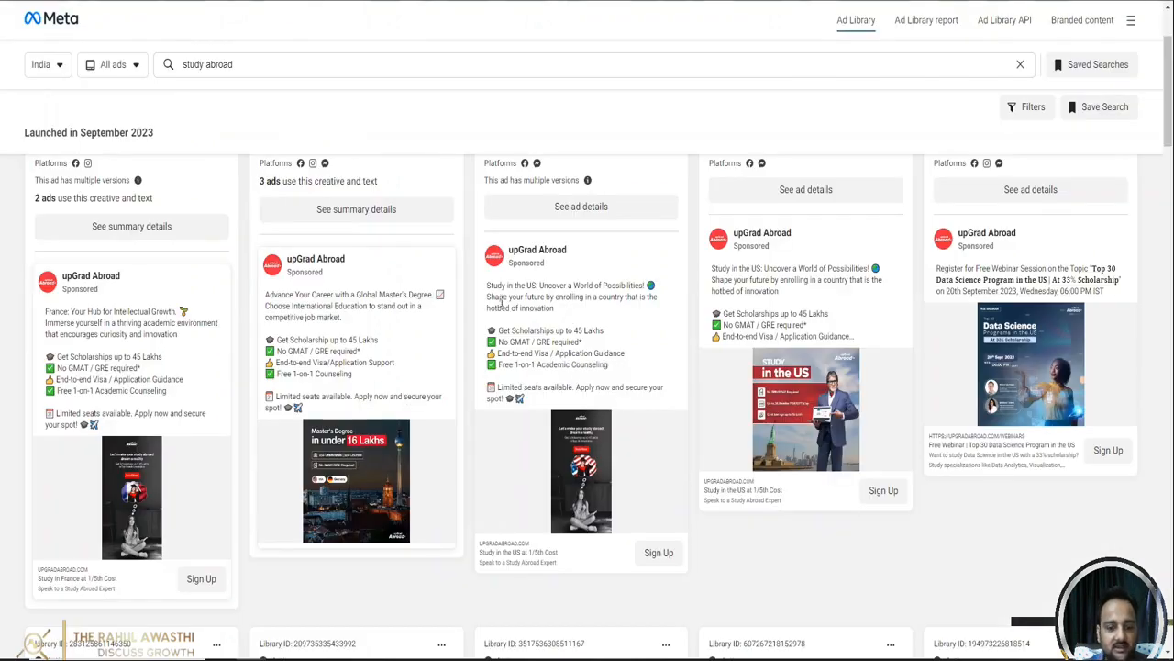
pyautogui.moveTo(487, 285); pyautogui.dragTo(562, 404)
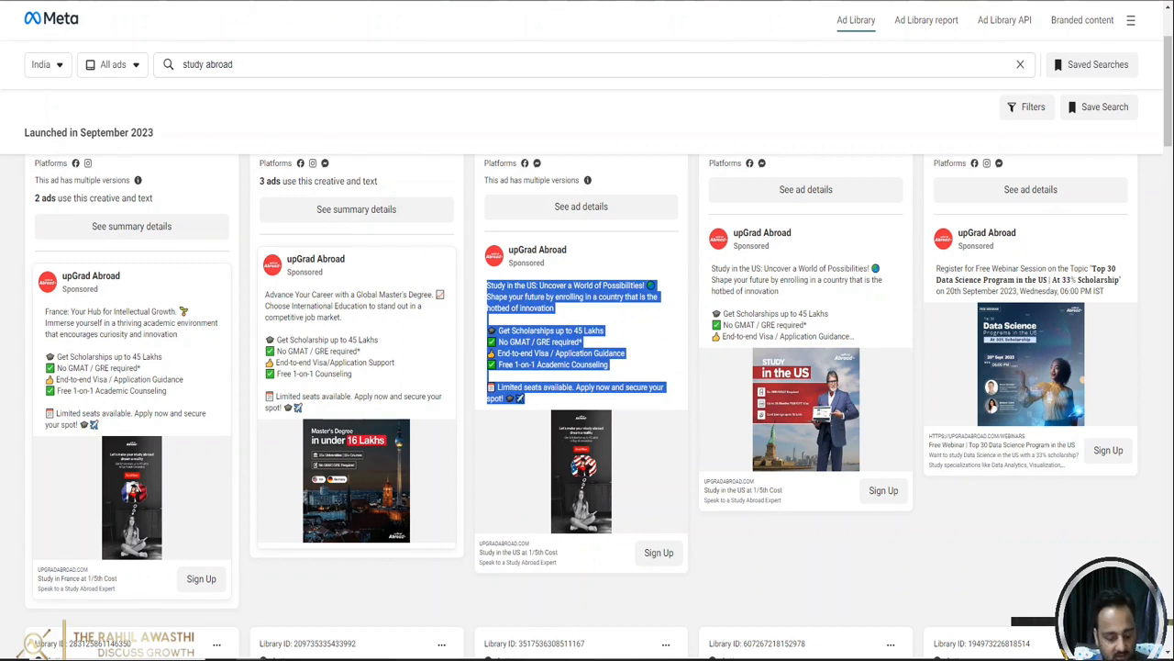
# Step: Switch to ChatGPT, add the "Study in the US" ad copy to the message as item 2, and begin item 3
pyautogui.click(624, 2)
pyautogui.write('2')
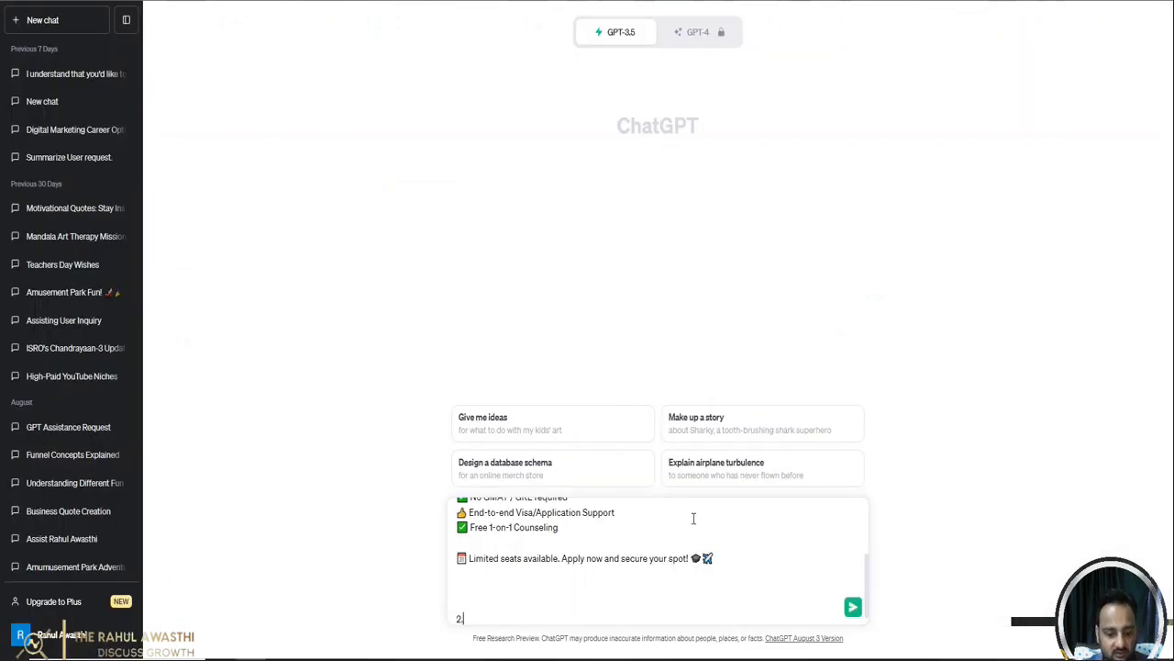
pyautogui.write('.')
pyautogui.hotkey('shift', 'Return')
pyautogui.hotkey('shift', 'Return')
pyautogui.press('BackSpace')
pyautogui.press('BackSpace')
pyautogui.press('BackSpace')
pyautogui.press('BackSpace')
pyautogui.press('BackSpace')
pyautogui.press('BackSpace')
pyautogui.press('BackSpace')
pyautogui.press('BackSpace')
pyautogui.hotkey('shift', 'Return')
pyautogui.hotkey('shift', 'Return')
pyautogui.hotkey('shift', 'Return')
pyautogui.write('3')
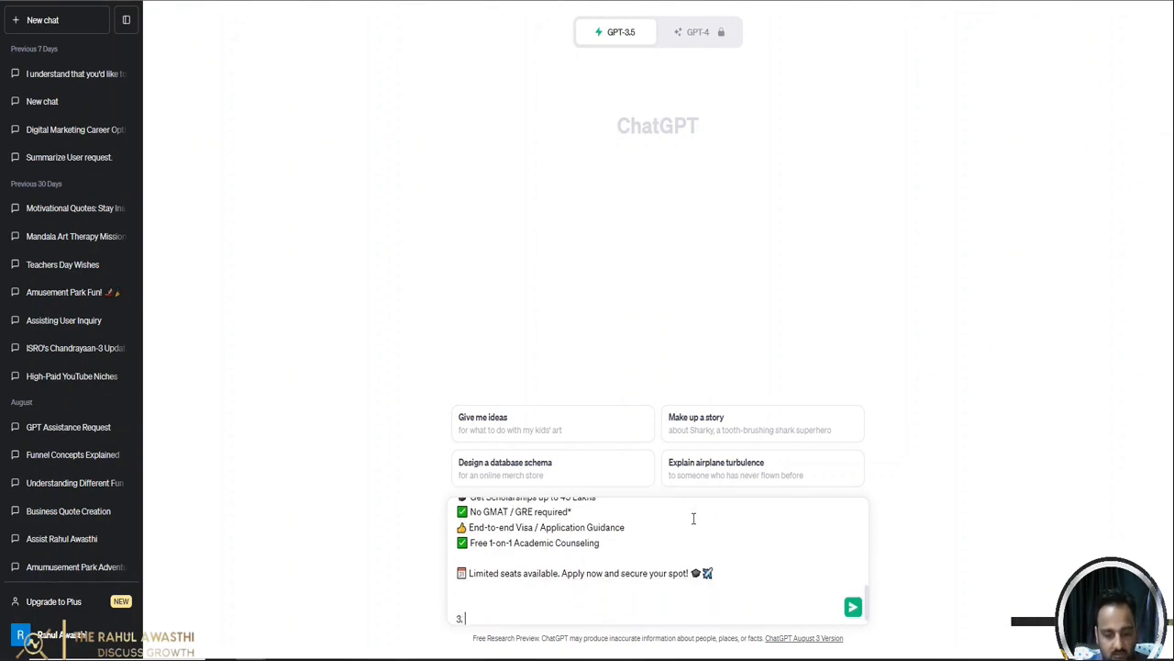
pyautogui.hotkey('shift', 'Return')
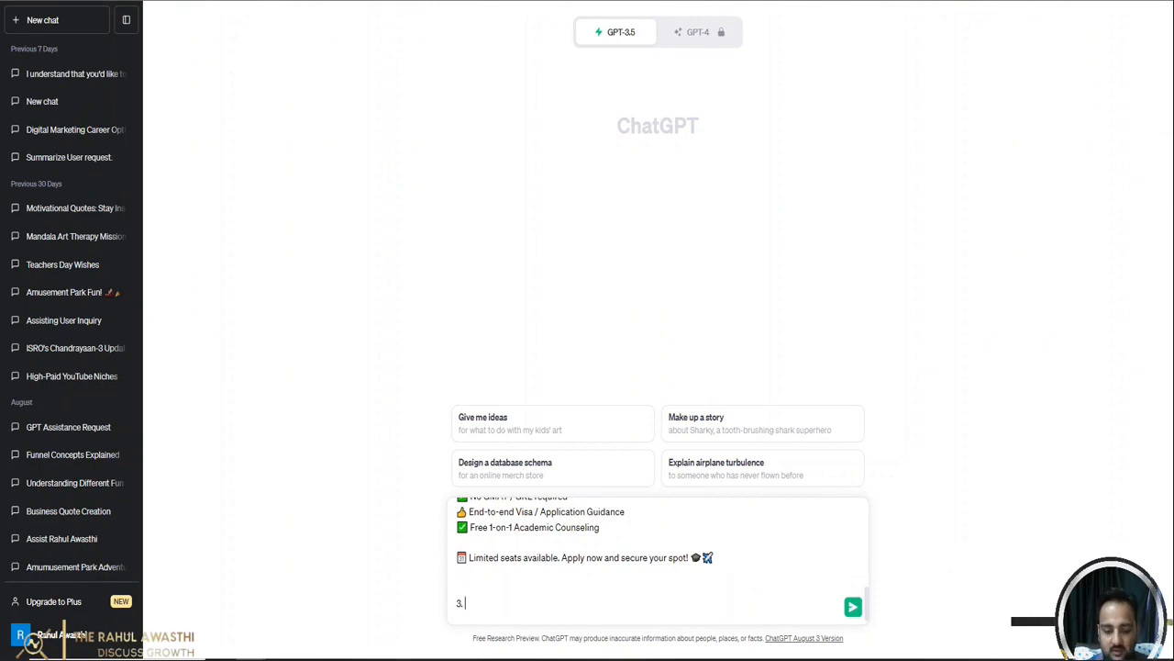
# Step: Back in the Meta Ad Library, expand the fourth ad's text and select the France ad's entire copy
pyautogui.hotkey('ctrl', 'Tab')
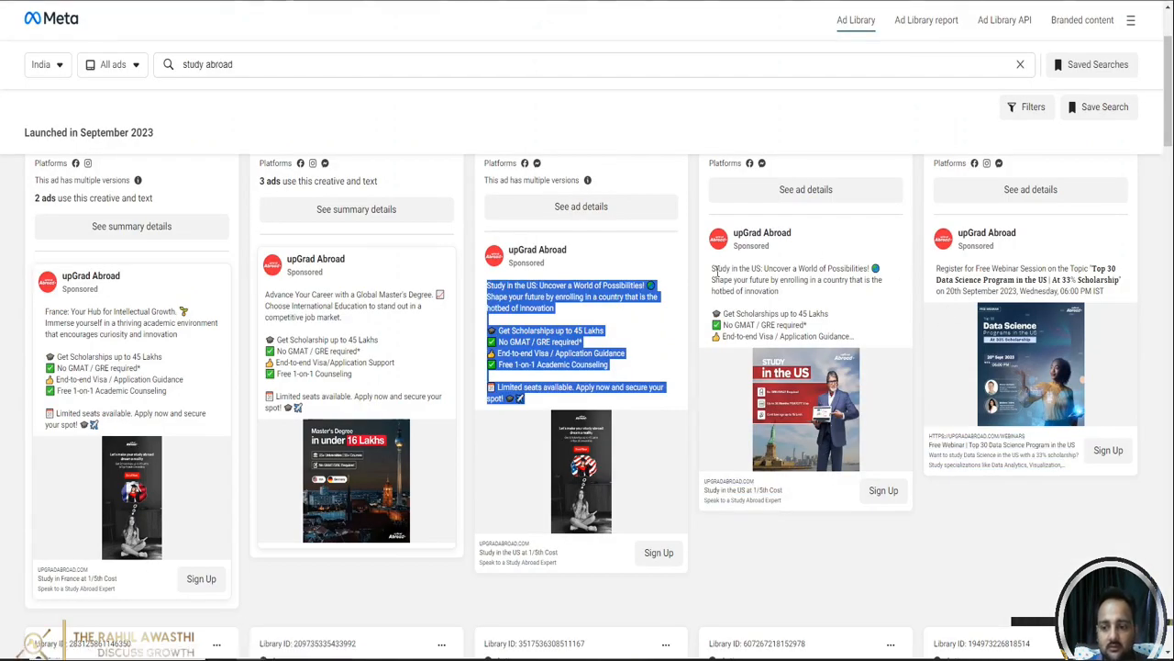
pyautogui.click(714, 266)
pyautogui.moveTo(712, 265); pyautogui.dragTo(752, 383)
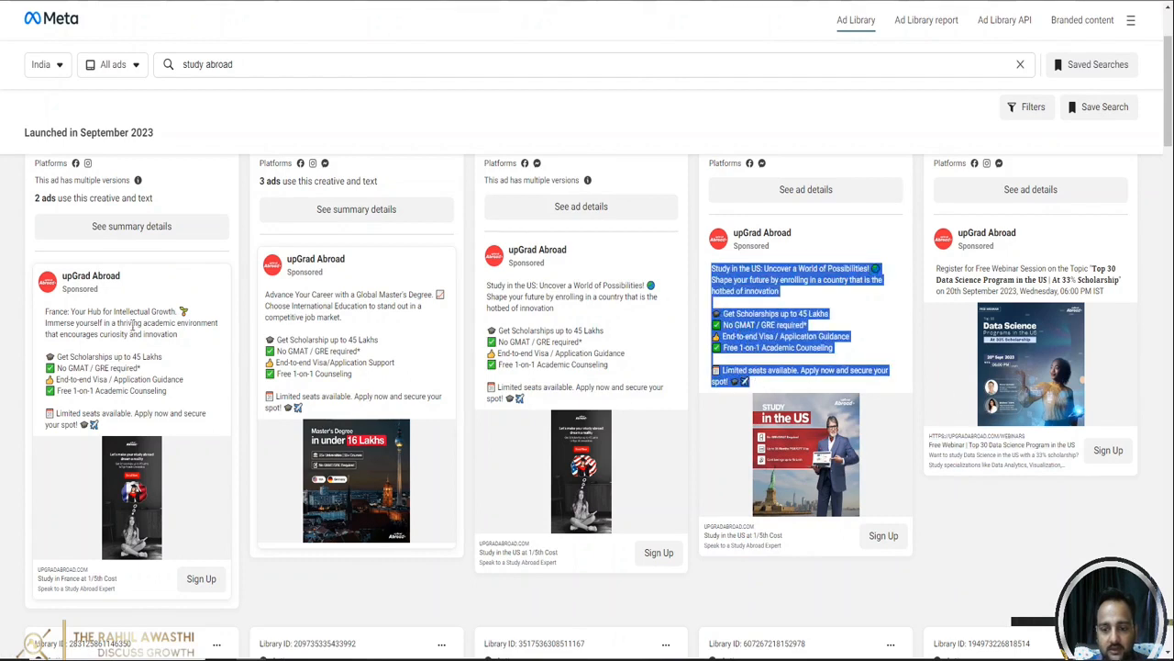
pyautogui.click(95, 312)
pyautogui.moveTo(46, 312); pyautogui.dragTo(144, 433)
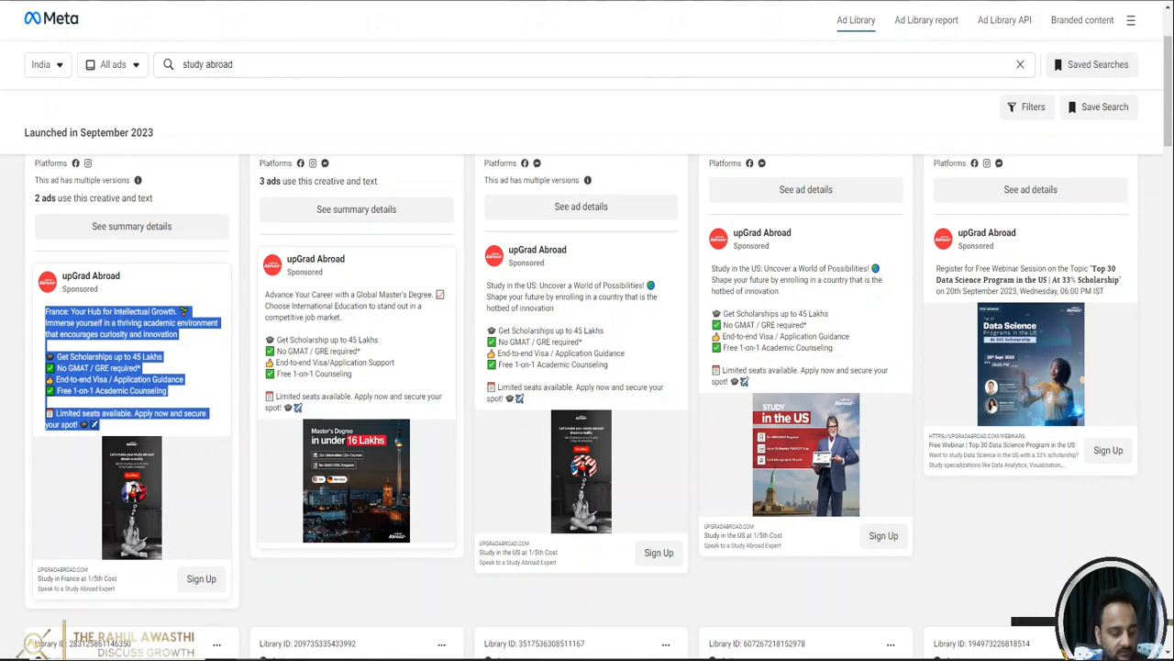
# Step: Switch to ChatGPT, paste the France ad copy as item 3 of the message, and leave blank lines below it
pyautogui.hotkey('ctrl', 'Tab')
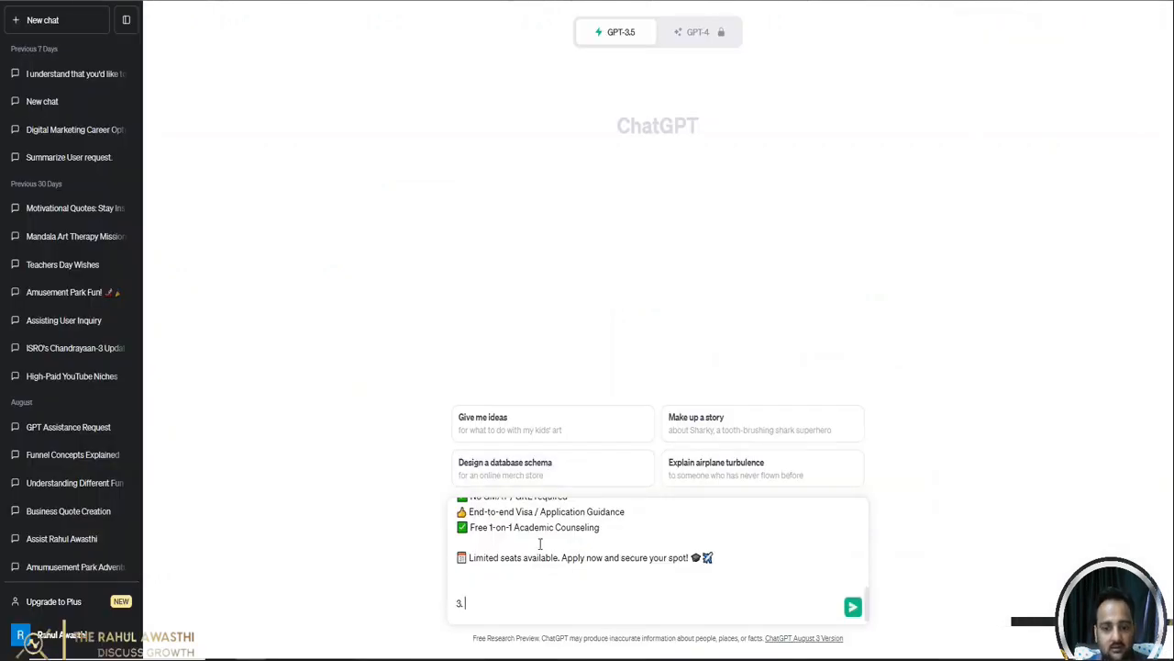
pyautogui.hotkey('ctrl', 'v')
pyautogui.hotkey('shift', 'Return')
pyautogui.hotkey('shift', 'Return')
pyautogui.hotkey('shift', 'Return')
pyautogui.hotkey('shift', 'Return')
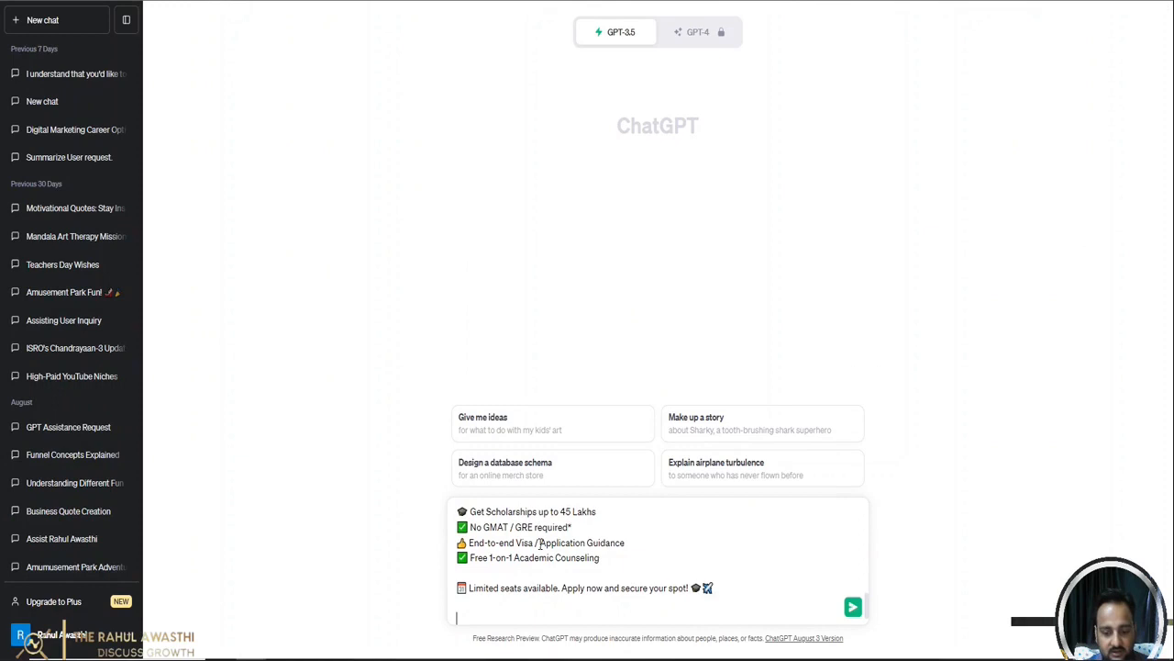
# Step: Add the instruction "now act as my content writer and write few facebook ad copies for me on the basis of above ad copies."
pyautogui.write('noe')
pyautogui.press('BackSpace')
pyautogui.write('w')
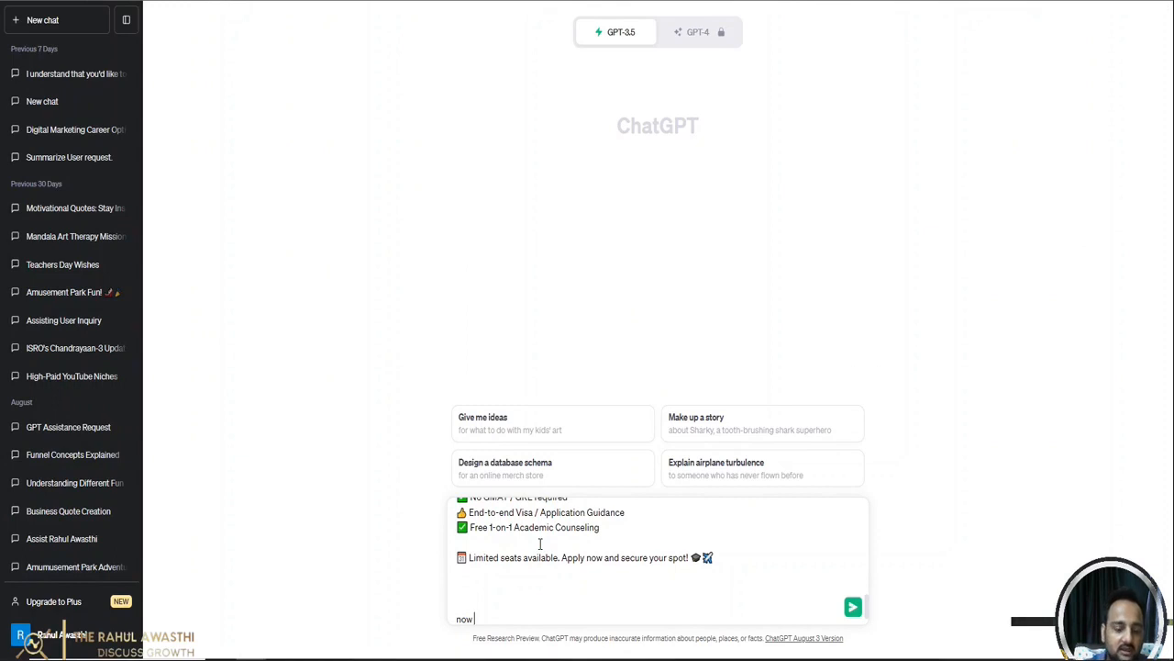
pyautogui.write(' act a')
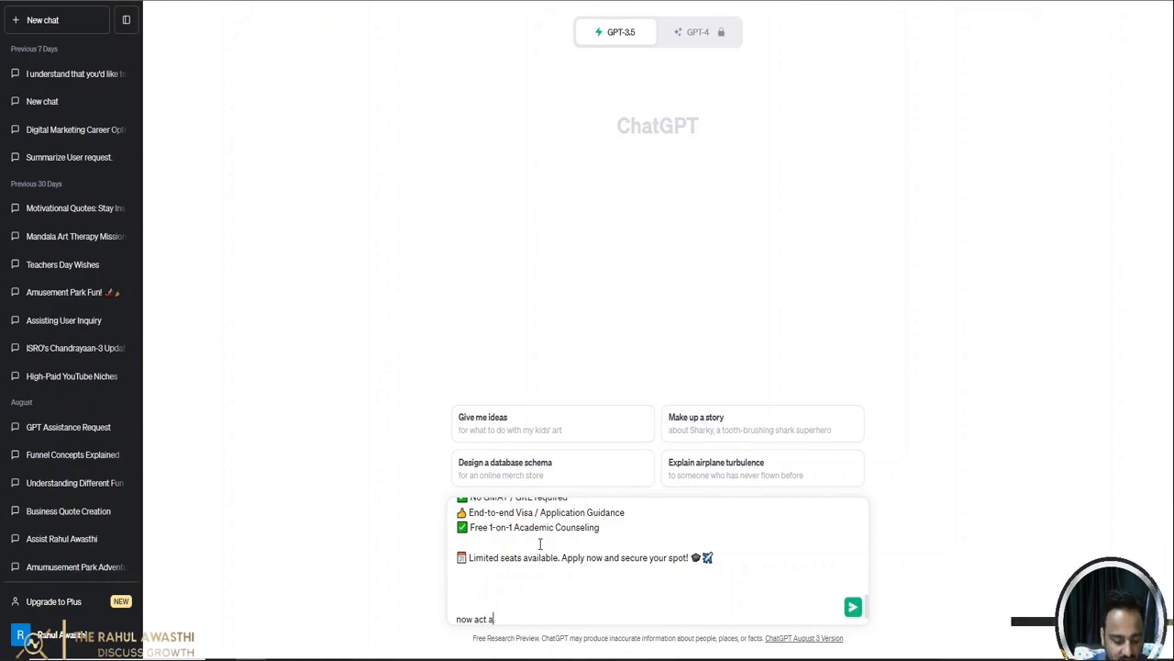
pyautogui.write('s my content writer ')
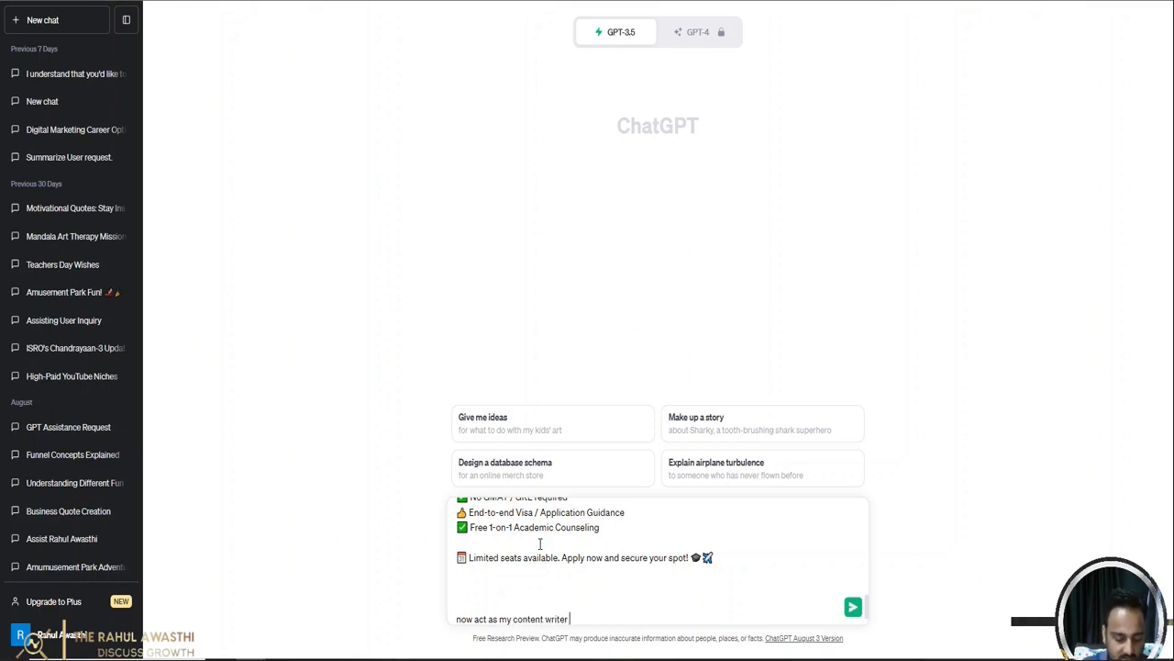
pyautogui.write('and wrie')
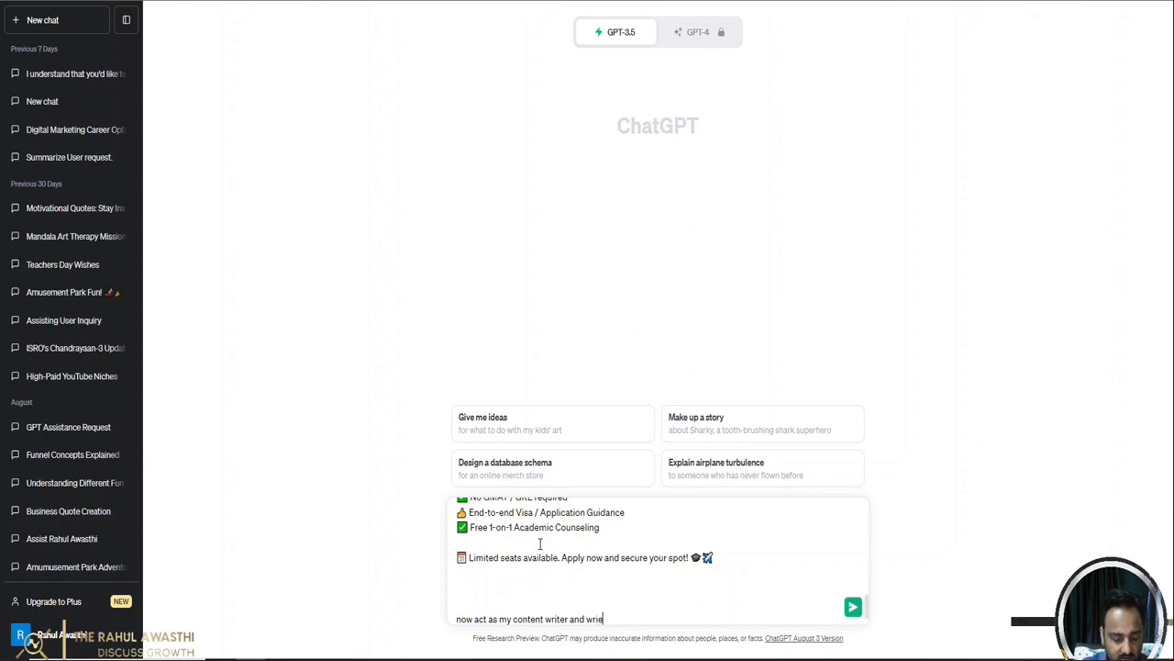
pyautogui.press('BackSpace')
pyautogui.write('te few ')
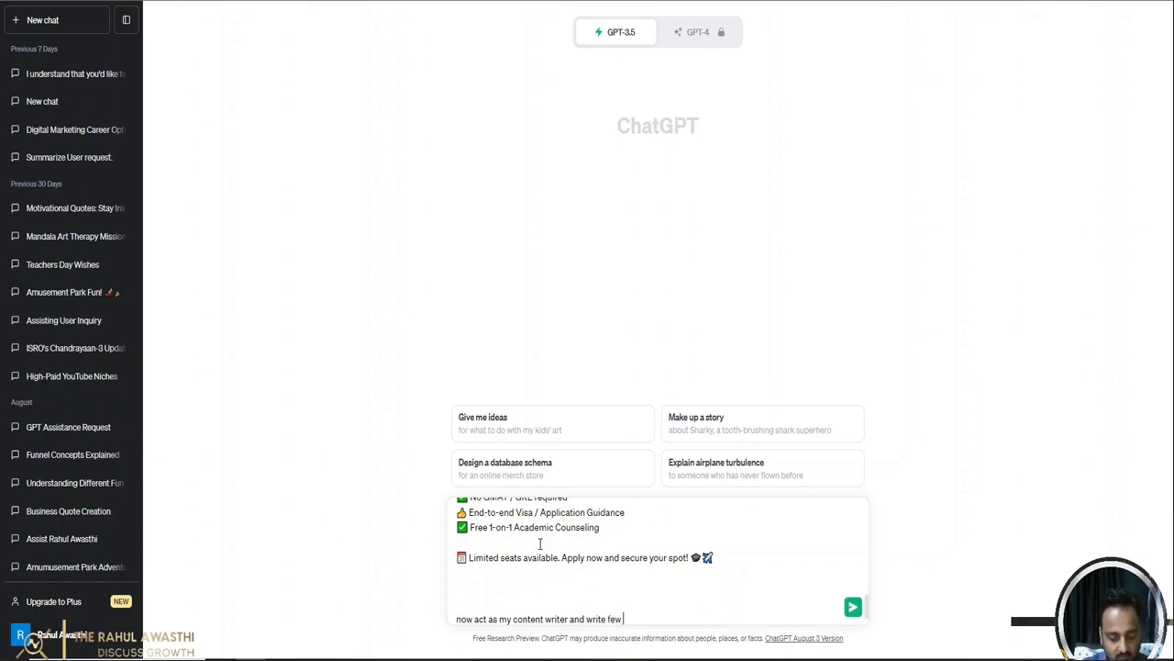
pyautogui.write('facebook')
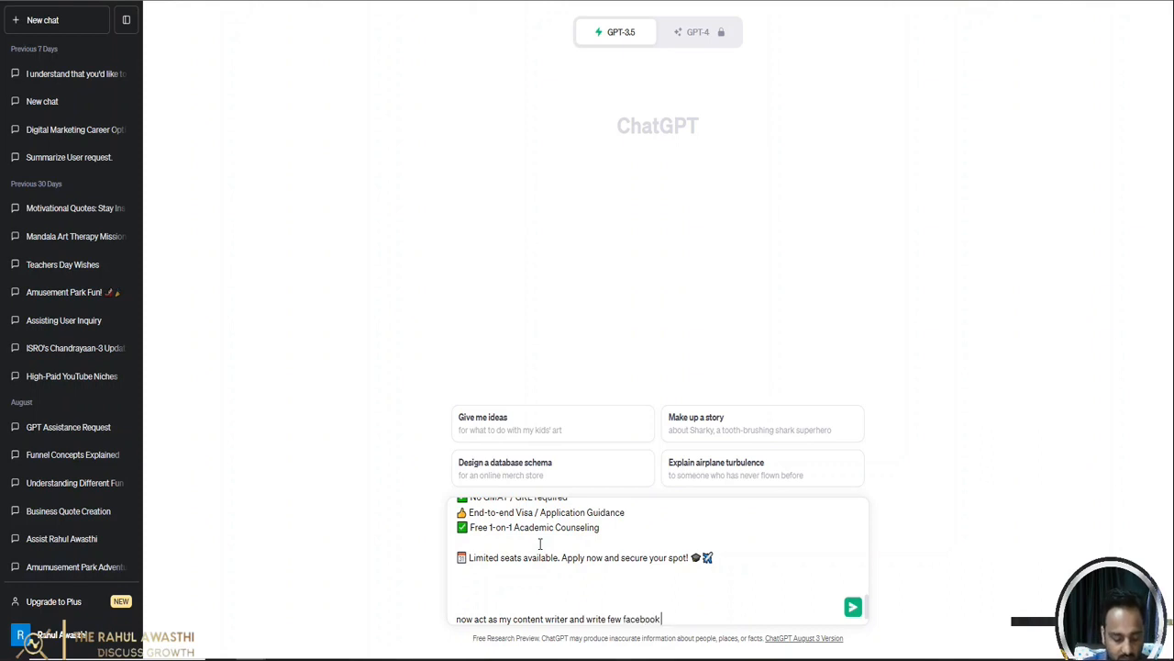
pyautogui.write(' ad copies')
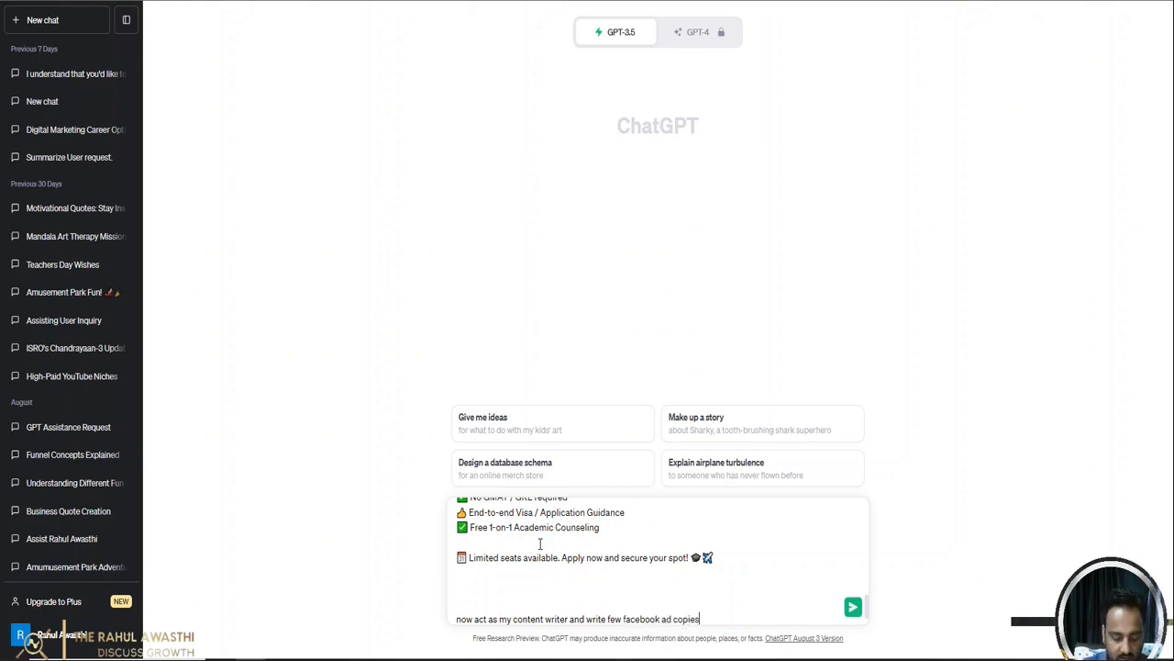
pyautogui.write(' for me on')
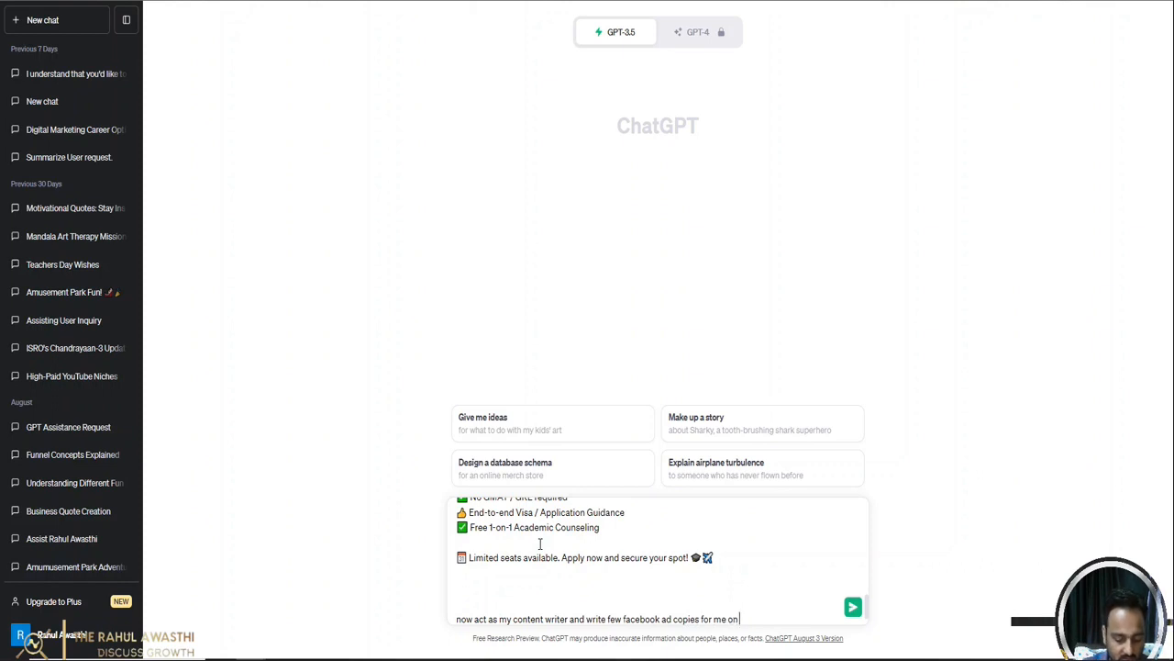
pyautogui.write(' the r')
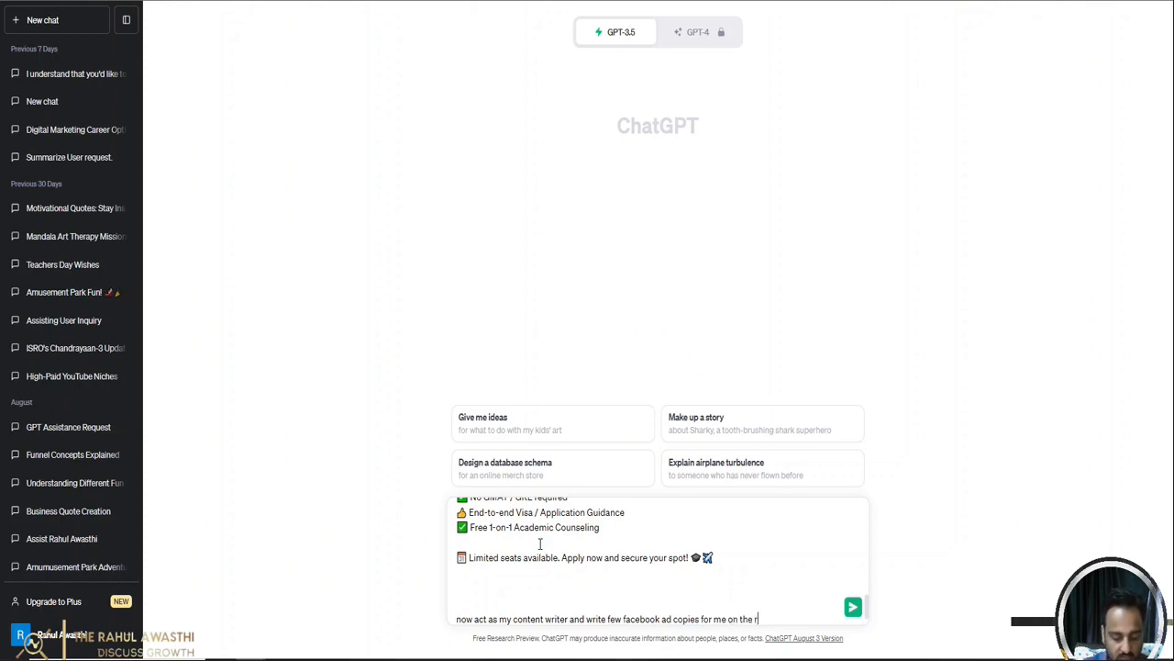
pyautogui.press('BackSpace')
pyautogui.write('basis of above')
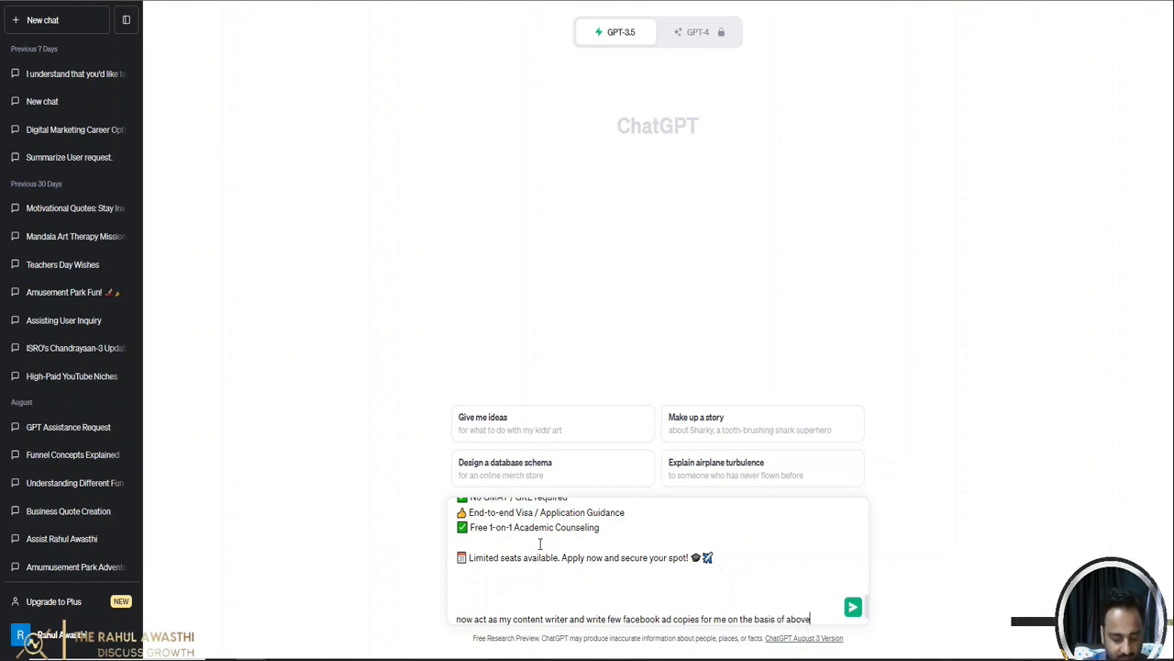
pyautogui.write(' ad copies')
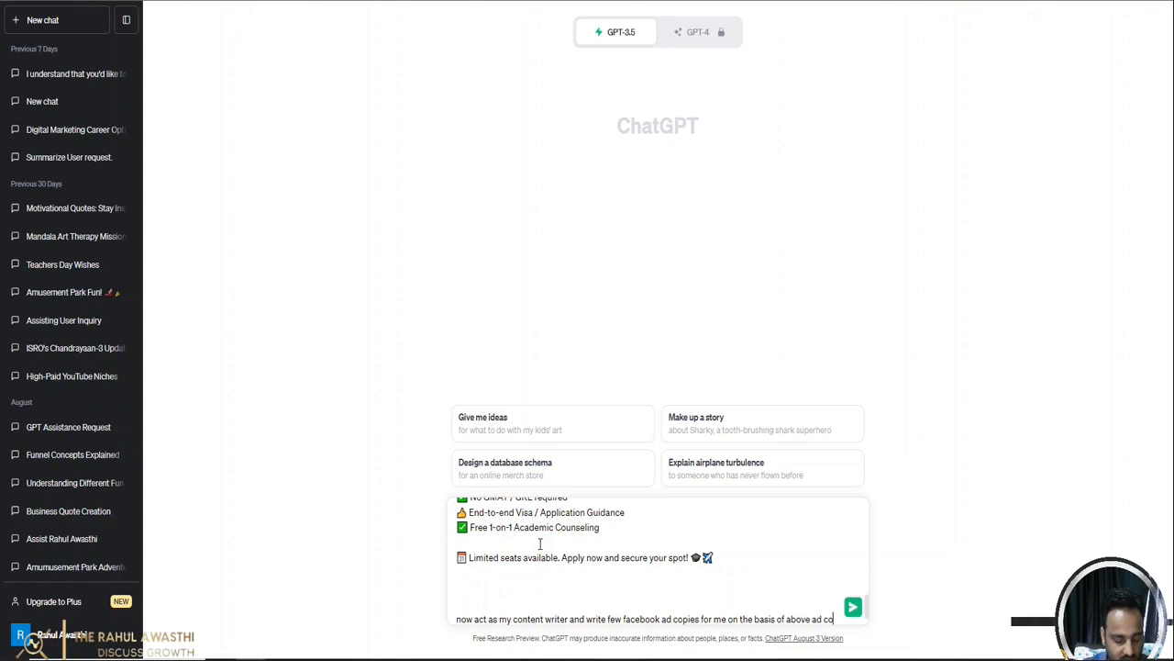
pyautogui.write('.')
# Step: Add the line "be creative and professional" below the content-writer instruction, dismissing the WhatsApp notification
pyautogui.hotkey('shift', 'Return')
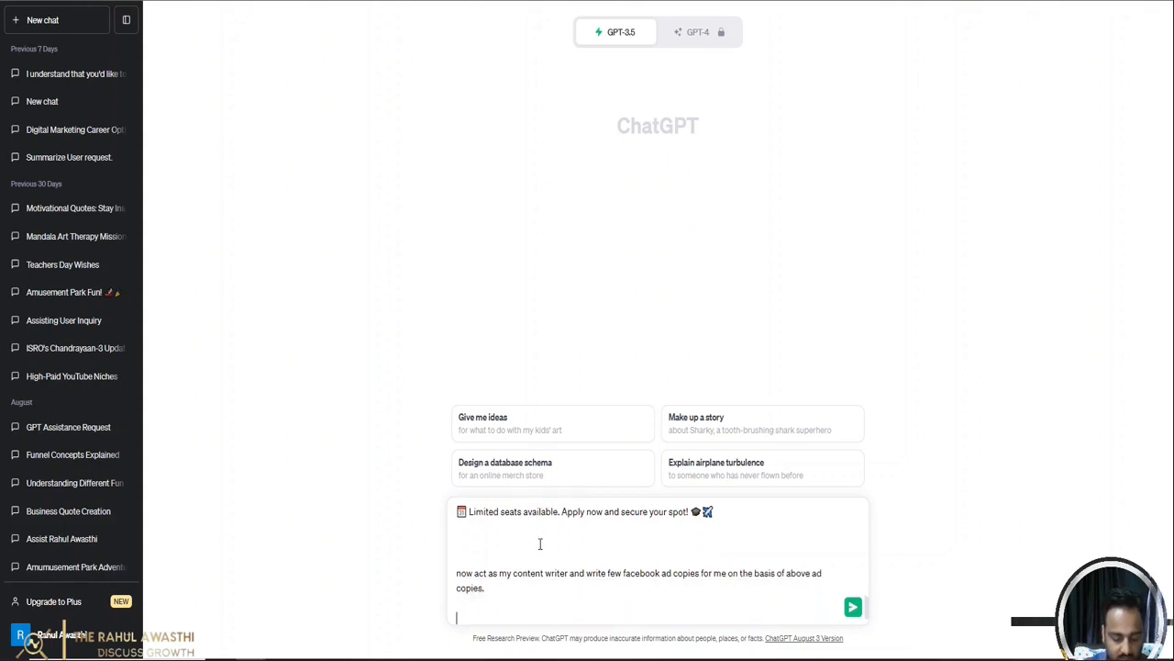
pyautogui.write('be')
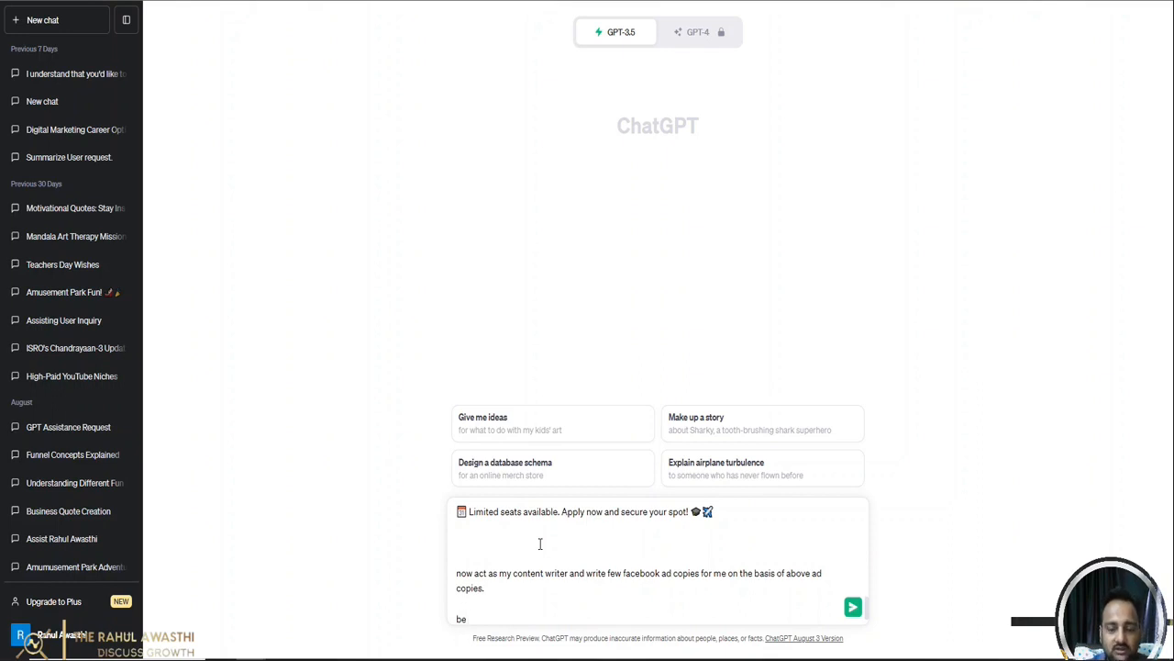
pyautogui.write(' creative an')
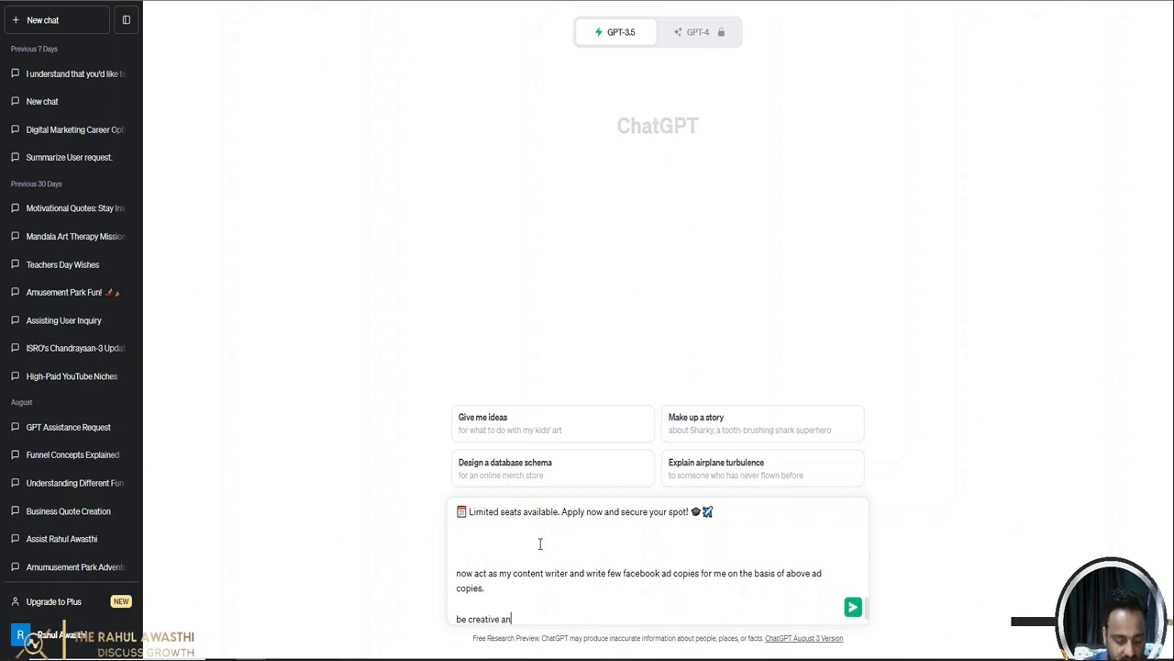
pyautogui.write('d pro')
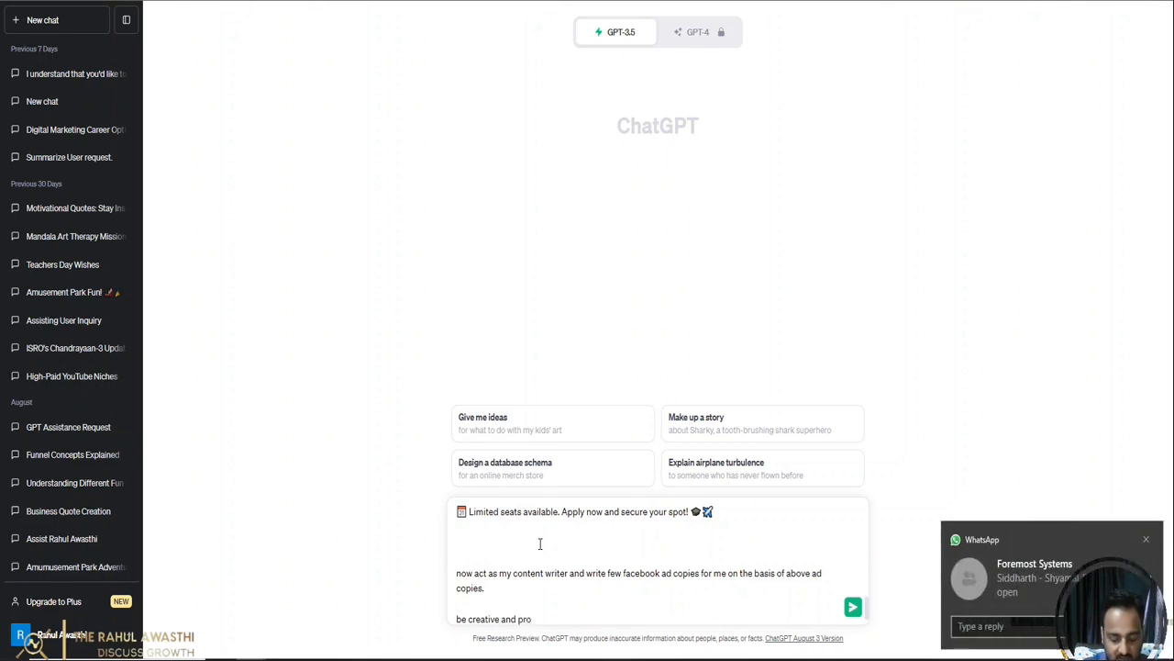
pyautogui.click(1147, 540)
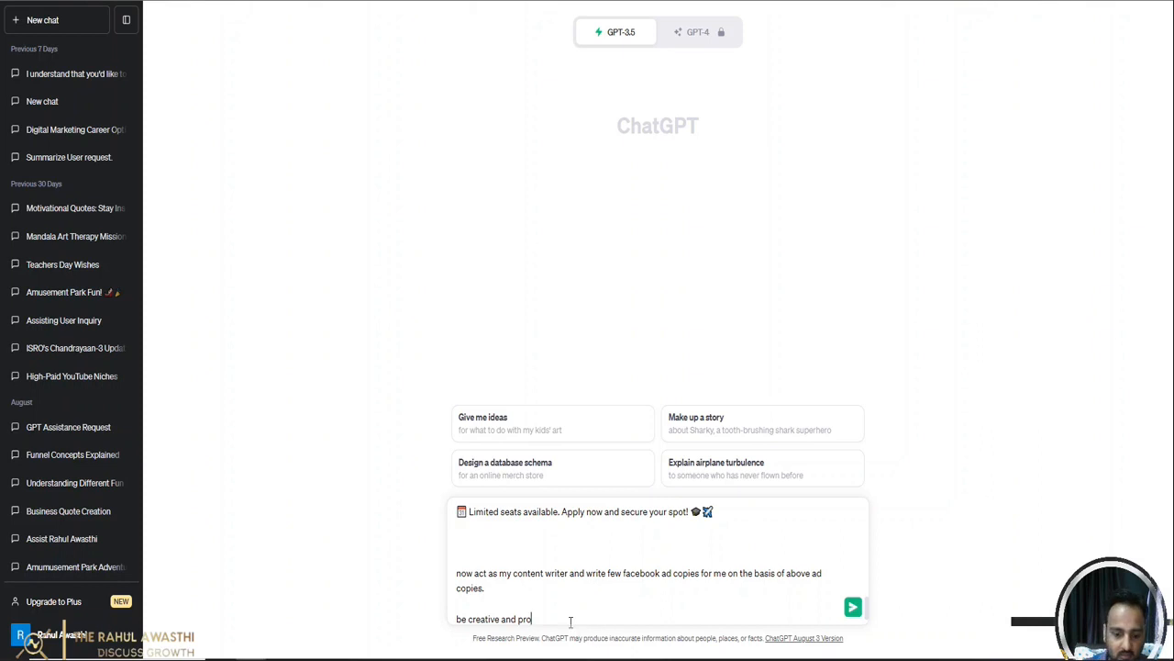
pyautogui.write('fession')
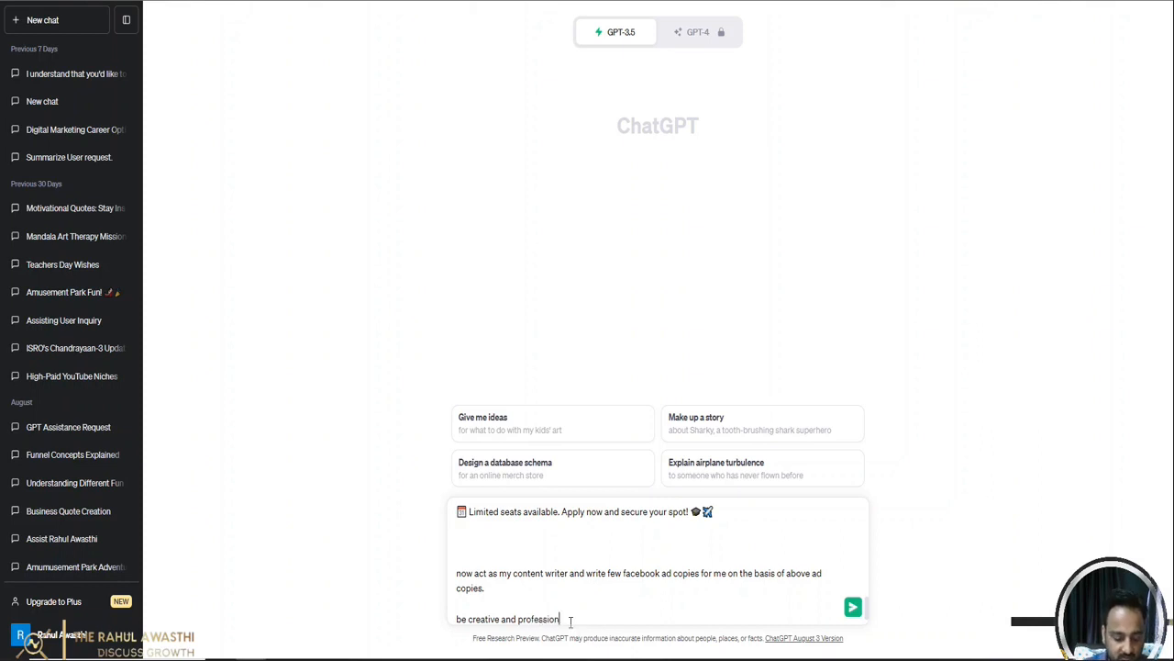
pyautogui.write('al and use')
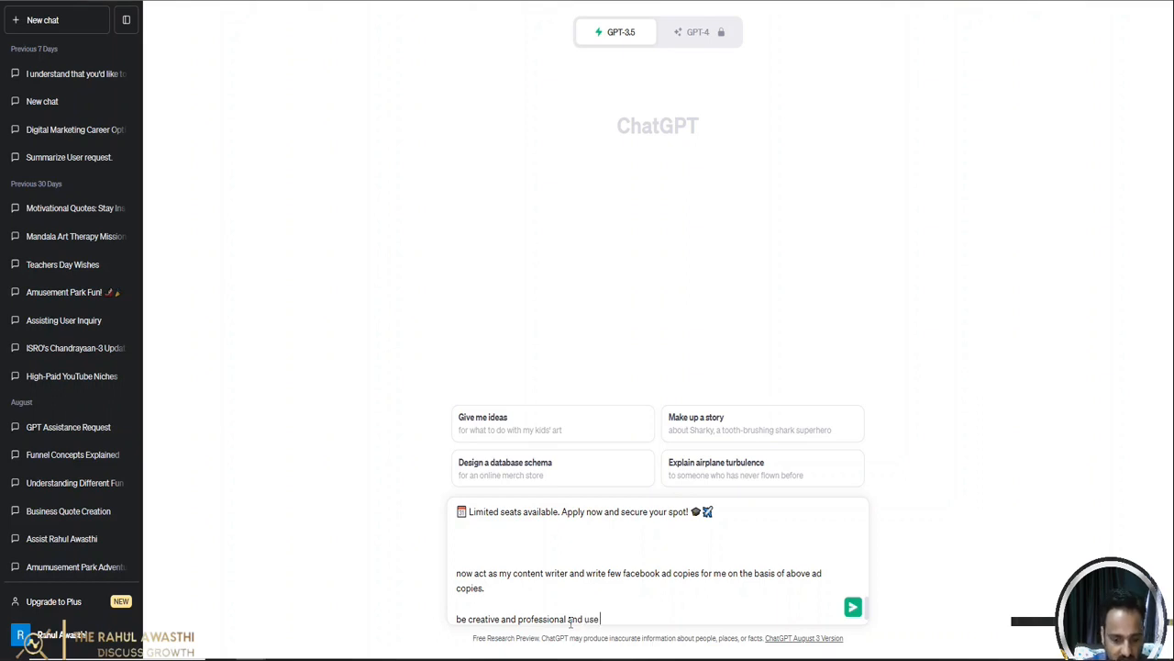
pyautogui.press('BackSpace')
pyautogui.press('BackSpace')
# Step: Insert "for abroad admission ads," after "facebook ad copies" in the instruction, dismiss the WhatsApp notification, and send the message
pyautogui.press('Left')
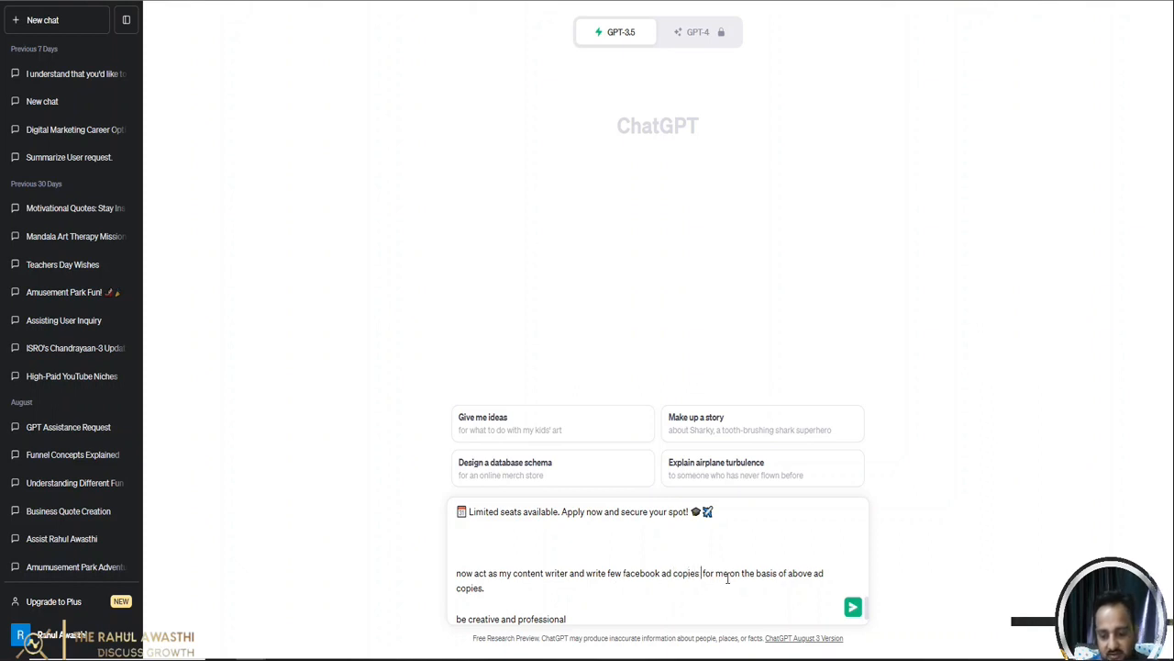
pyautogui.write('for')
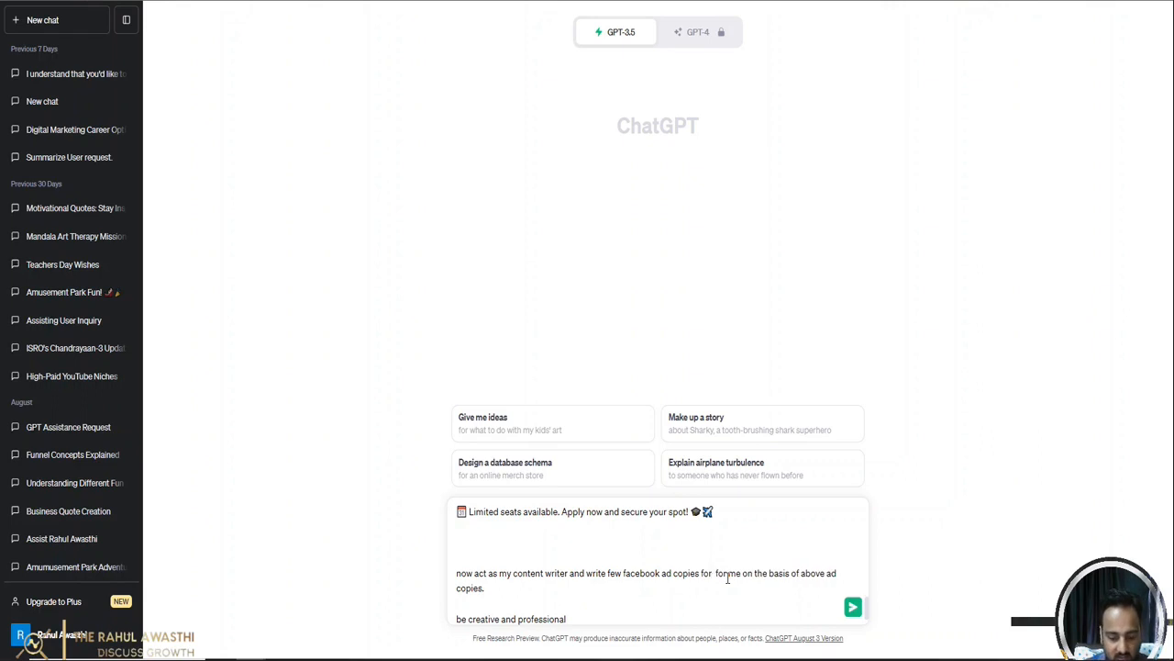
pyautogui.write('abn')
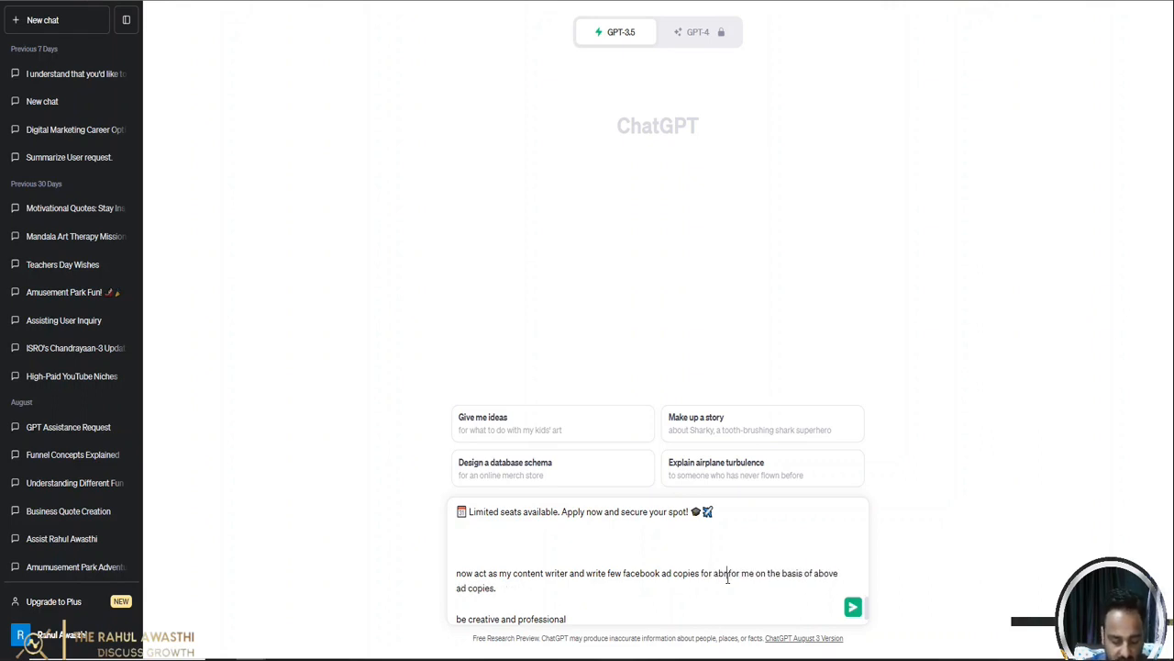
pyautogui.write('oad admiss')
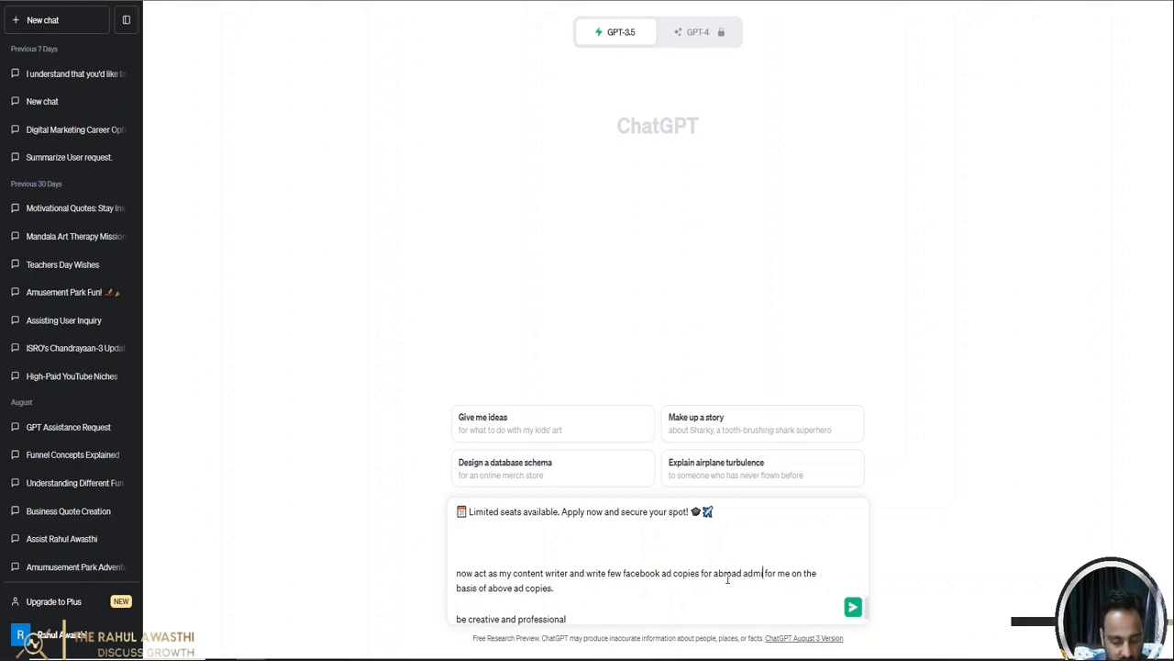
pyautogui.write('ion ')
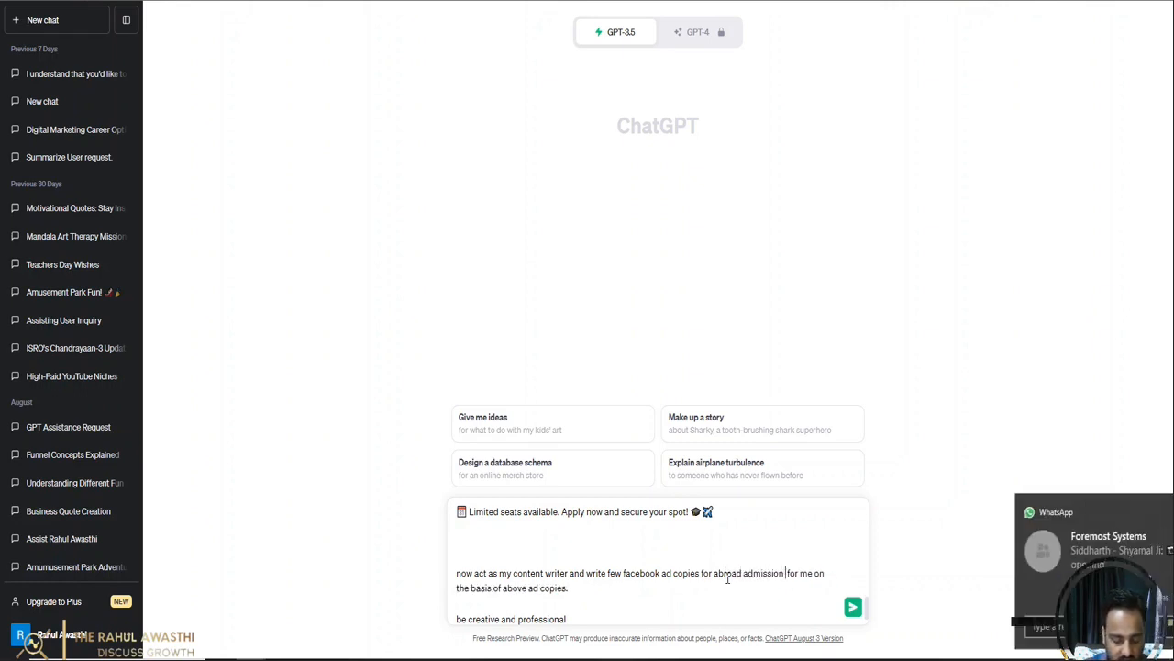
pyautogui.write('ads ')
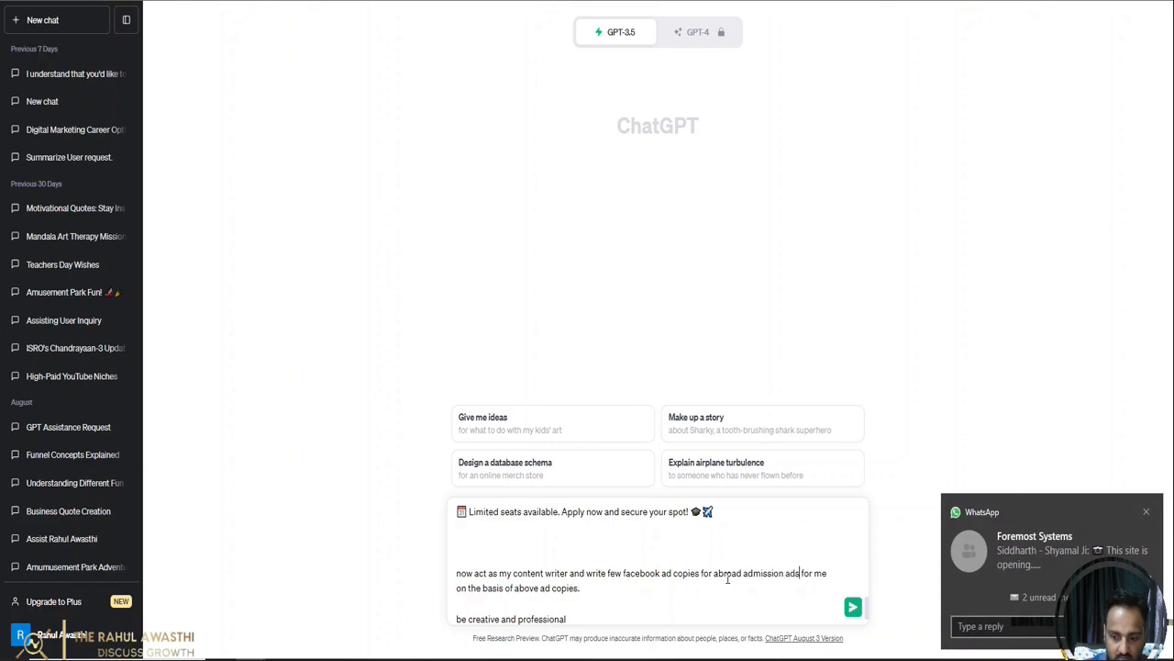
pyautogui.write(',')
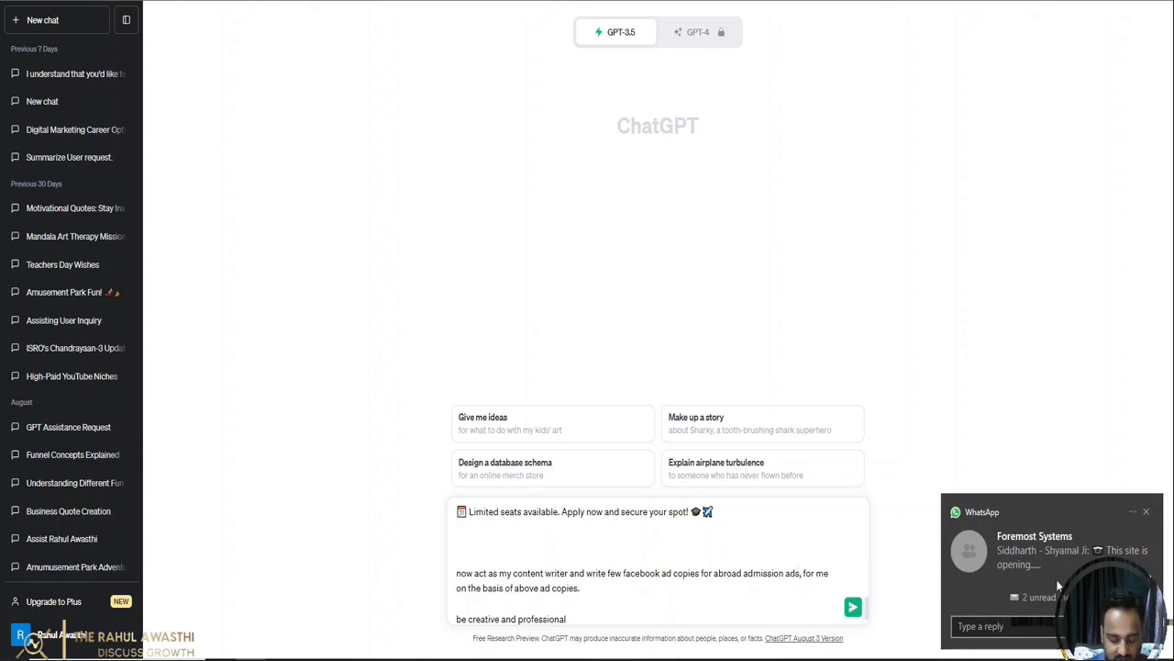
pyautogui.click(1146, 512)
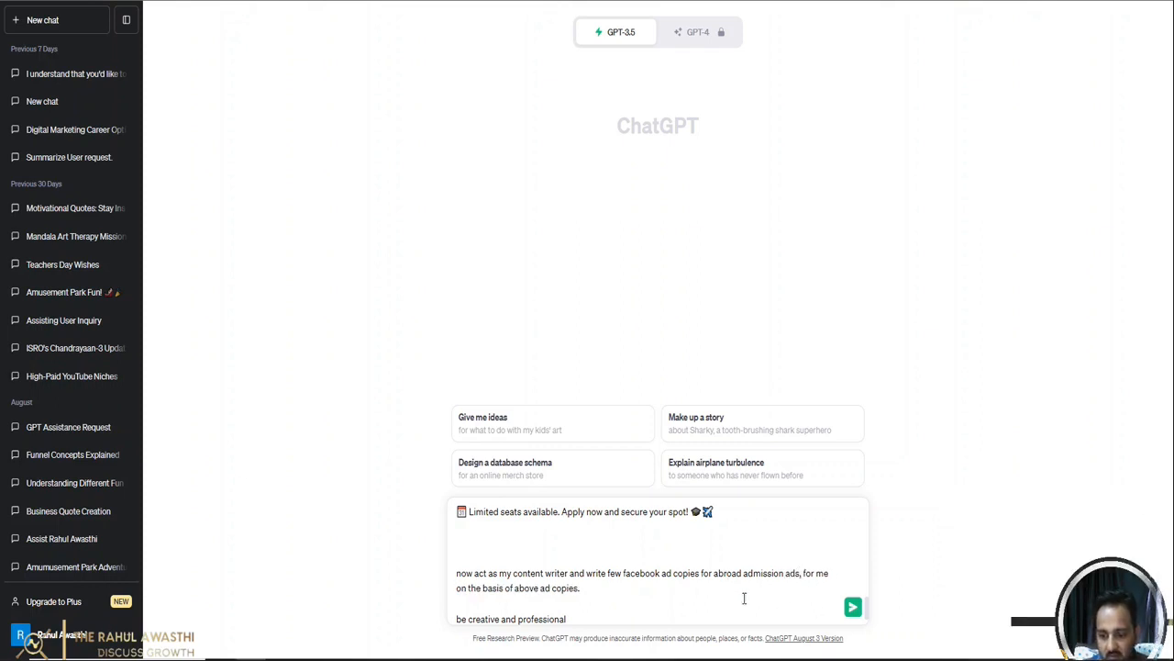
pyautogui.click(853, 606)
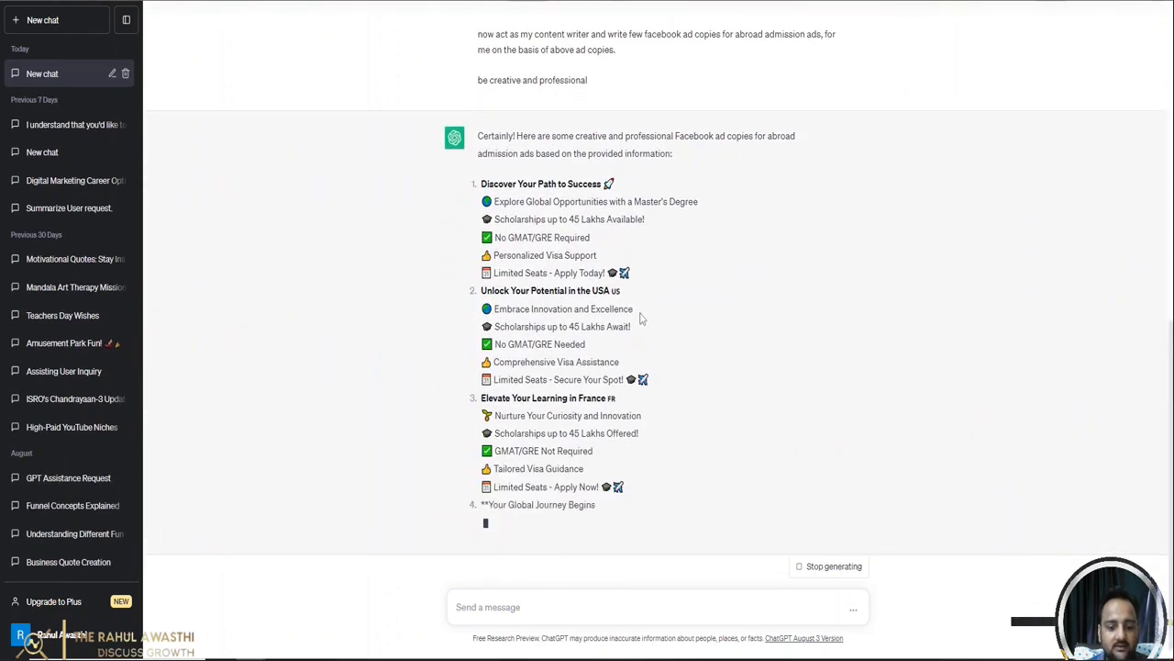
# Step: Select all six generated ad copies, from "Discover Your Path to Success" through the end of "Choose Excellence, Choose Success", for copying
pyautogui.scroll(2, 550, 275)
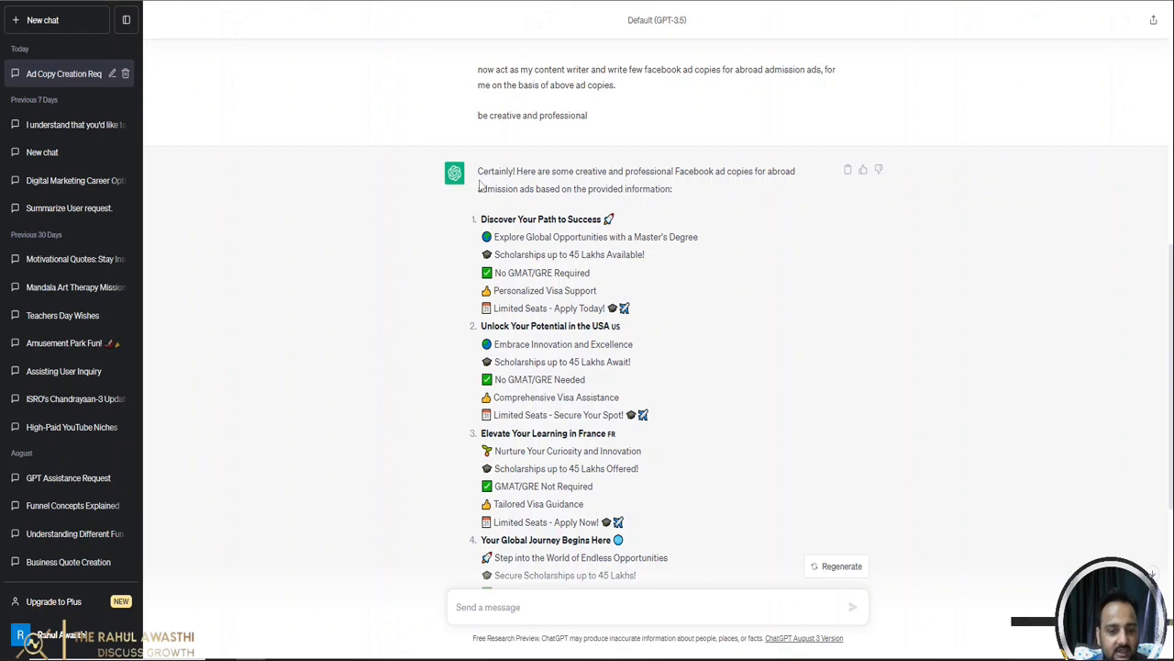
pyautogui.moveTo(481, 219); pyautogui.dragTo(645, 456)
pyautogui.scroll(-3, 527, 312)
pyautogui.scroll(-1, 642, 417)
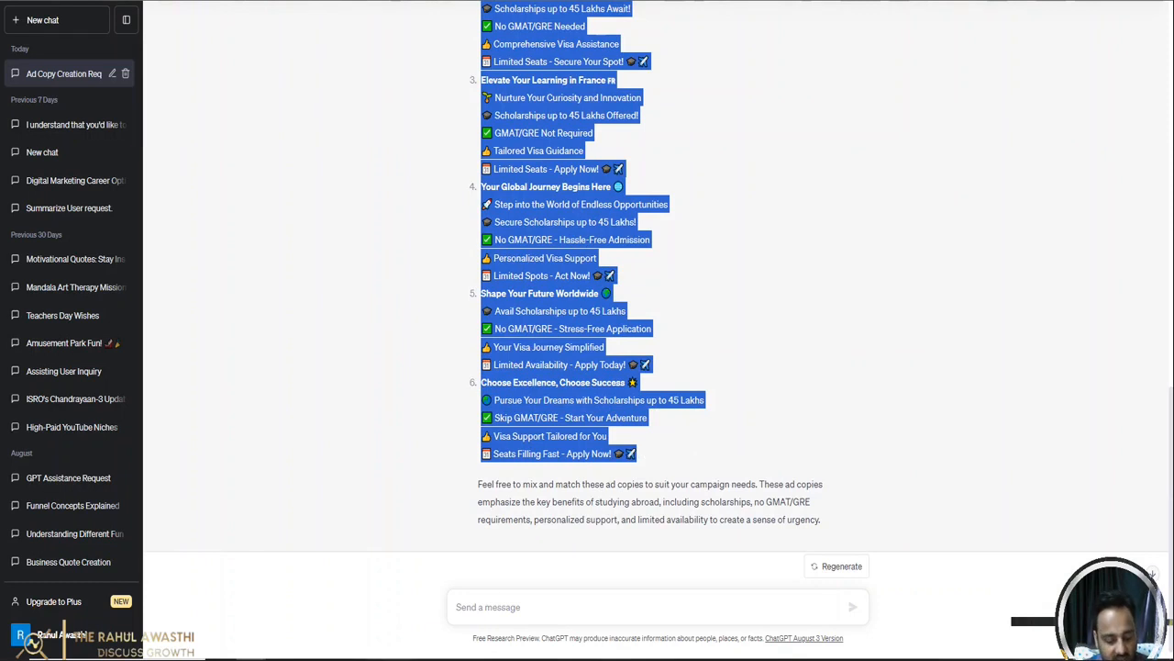
# Step: Switch to WhatsApp, paste the copied ad copies into the Business Growth Mentorship group chat, and send them
pyautogui.click(396, 657)
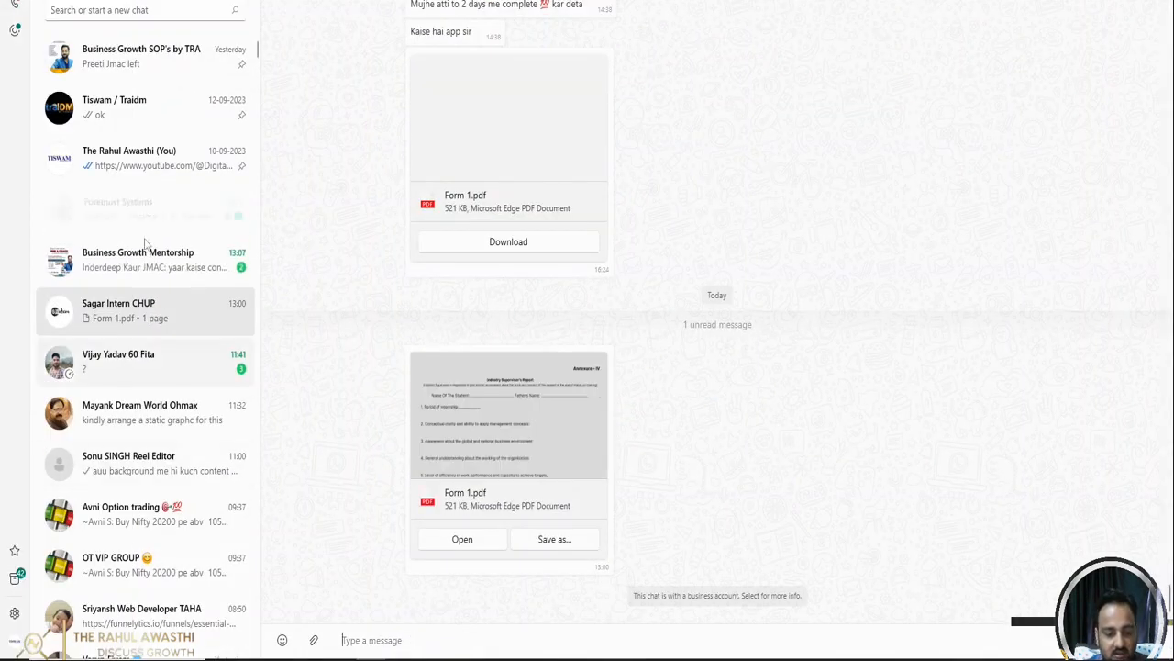
pyautogui.click(142, 77)
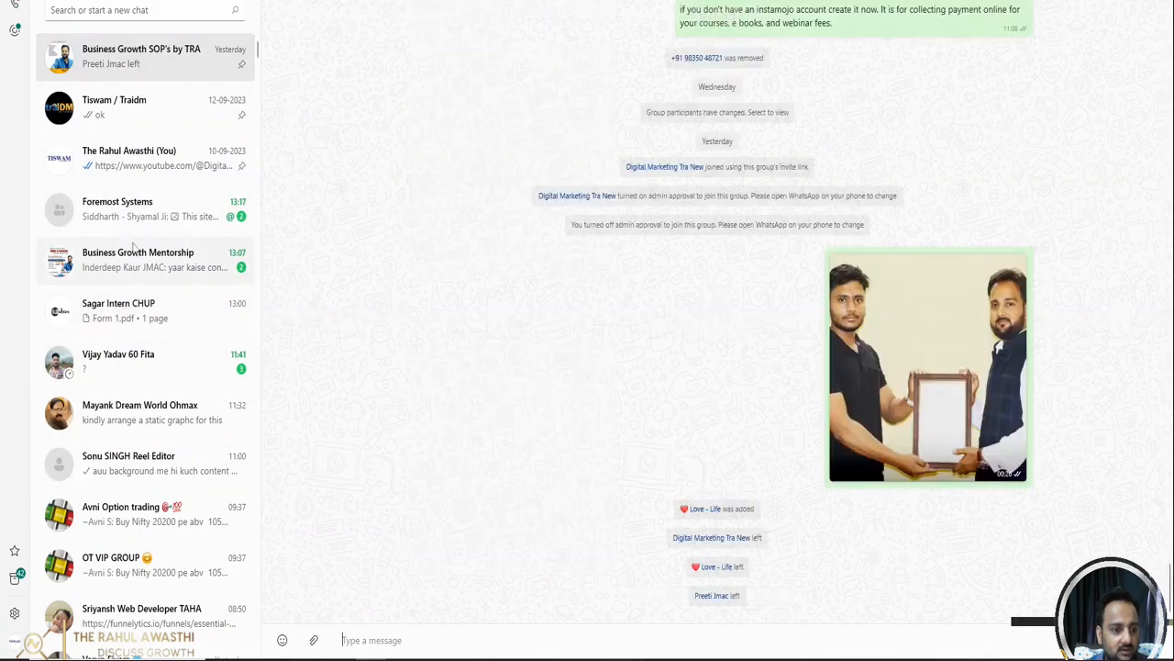
pyautogui.hotkey('ctrl', 'v')
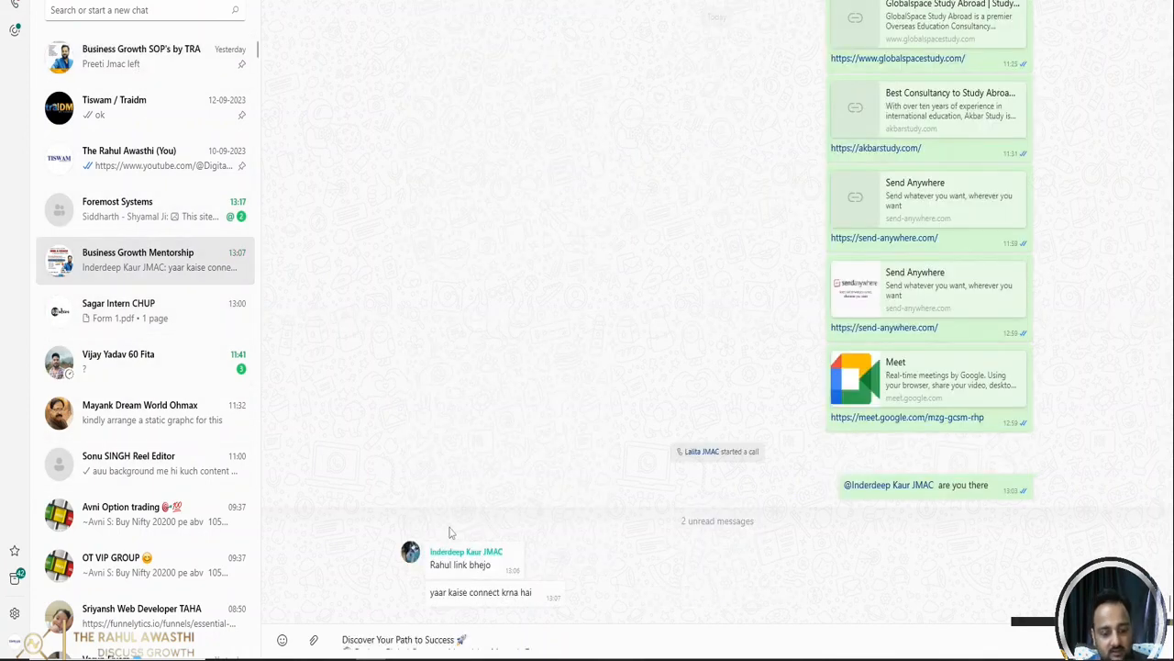
pyautogui.press('Return')
# Step: Return to ChatGPT, clear the selection, and highlight only the first ad copy, "Discover Your Path to Success"
pyautogui.hotkey('alt', 'Tab')
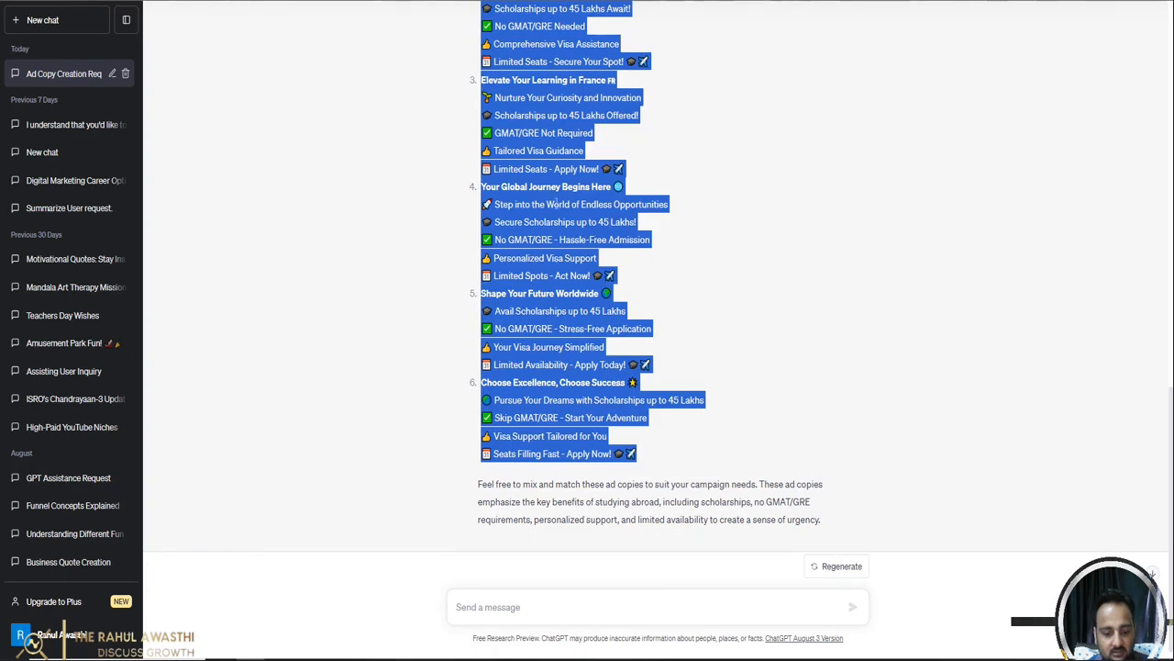
pyautogui.click(881, 235)
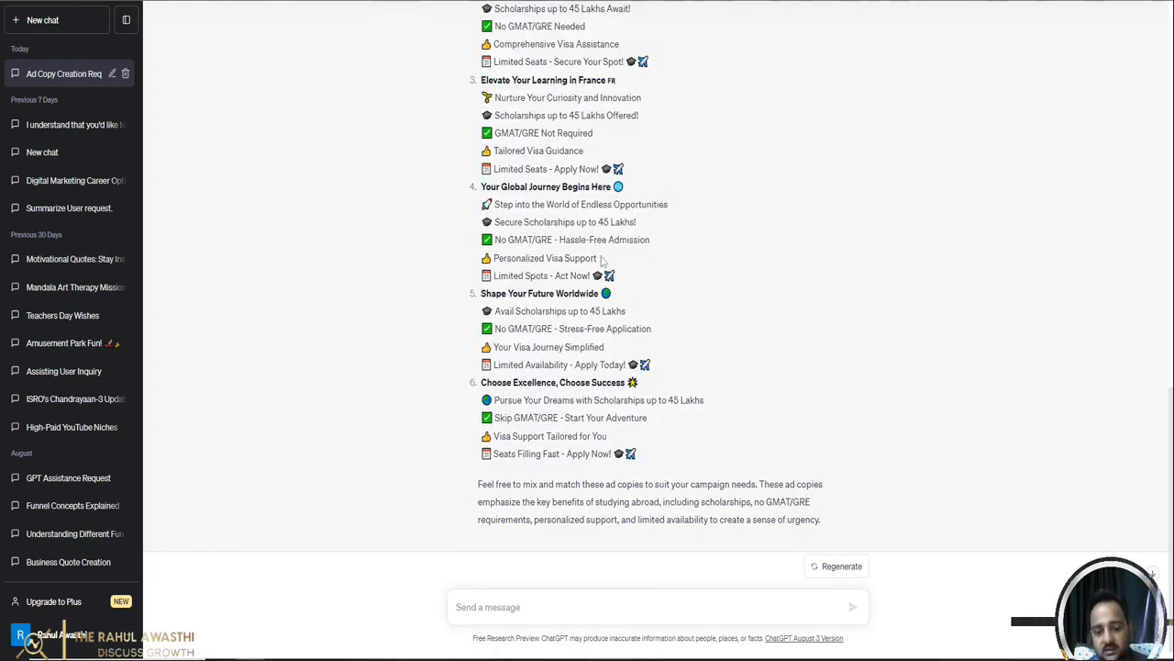
pyautogui.scroll(2, 555, 260)
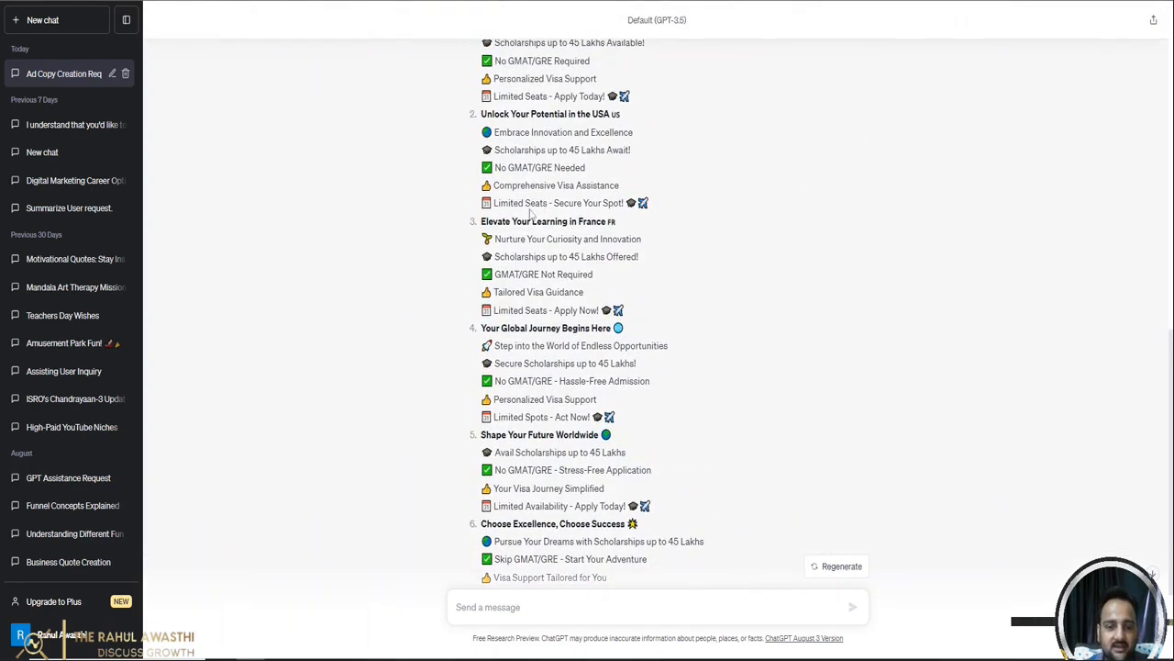
pyautogui.scroll(4, 546, 224)
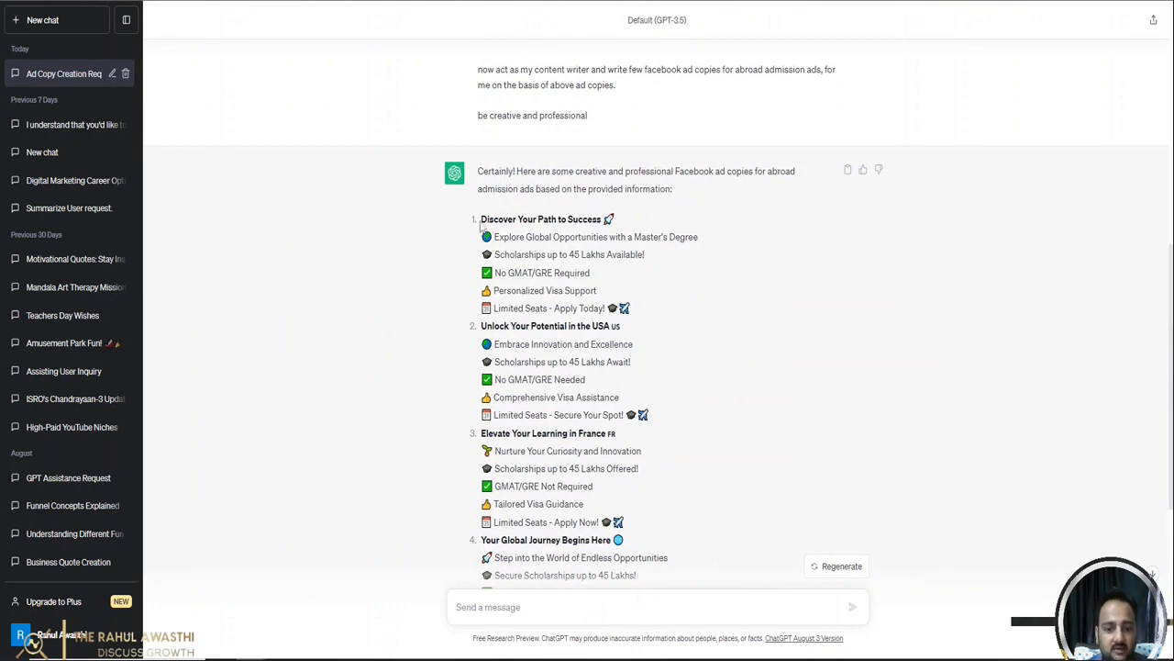
pyautogui.moveTo(481, 218); pyautogui.dragTo(649, 314)
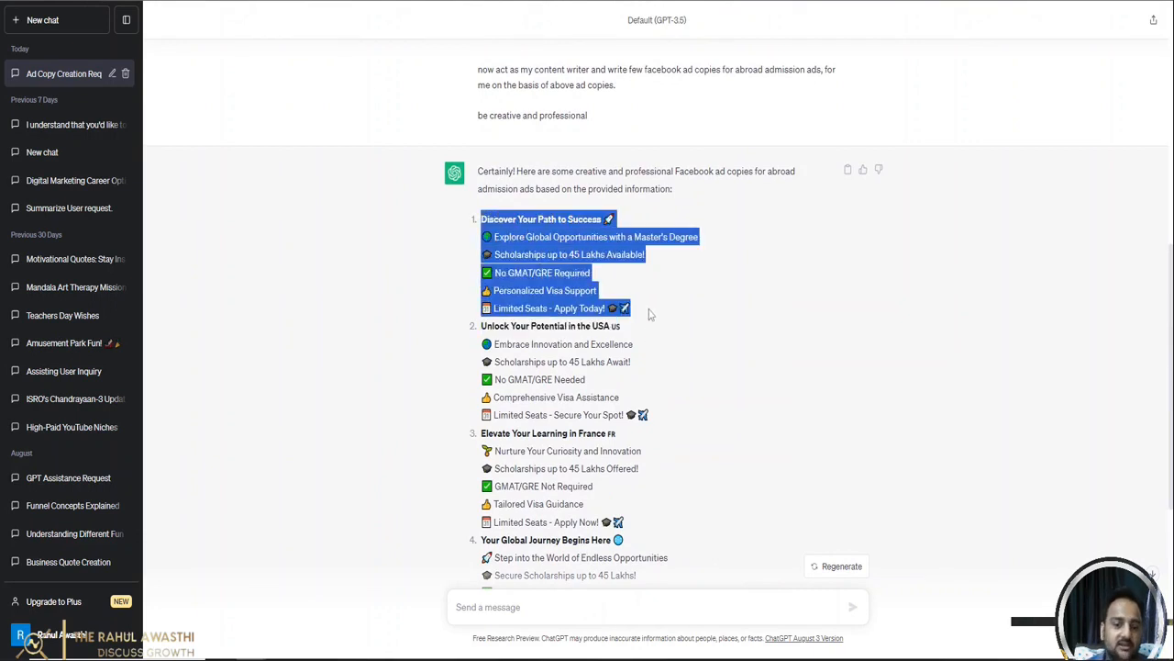
# Step: Switch to the Meta Ad Library and browse the "study abroad" results, examining competitors' ad copies and creatives
pyautogui.click(799, 1)
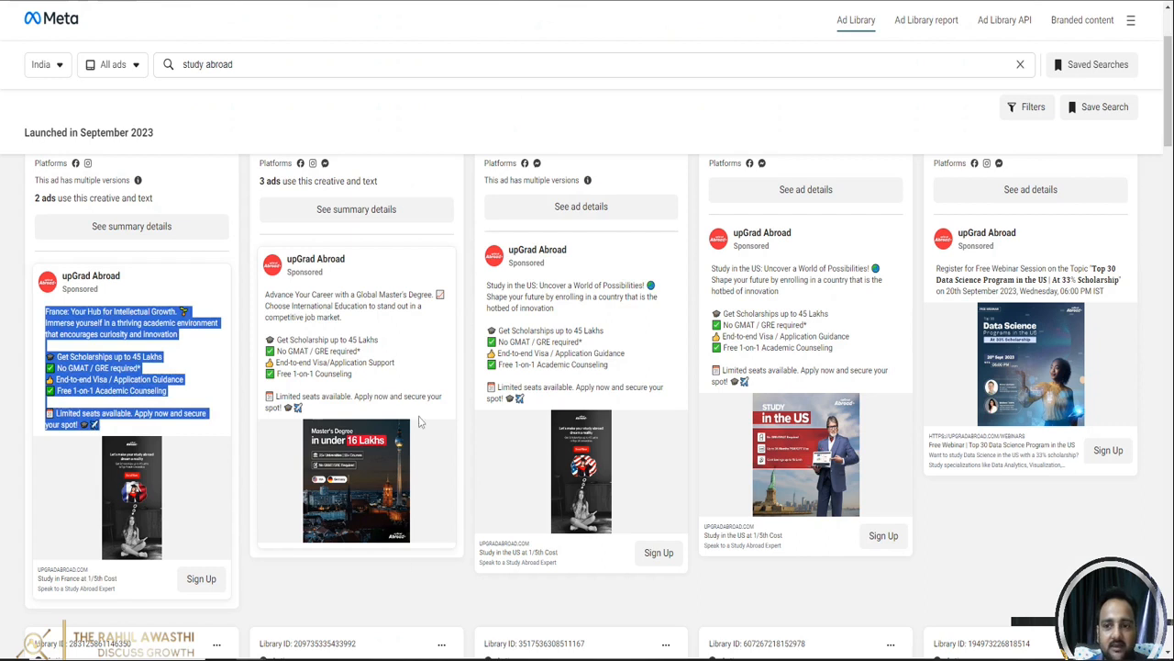
pyautogui.click(357, 342)
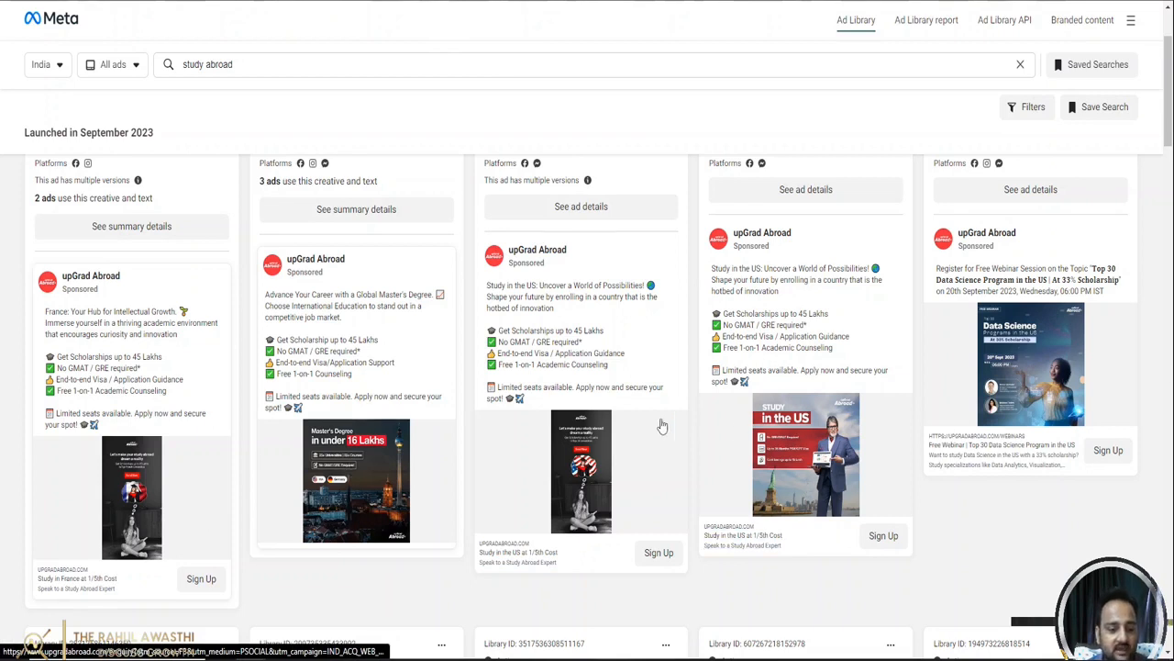
pyautogui.scroll(-7, 661, 412)
pyautogui.scroll(-1, 661, 412)
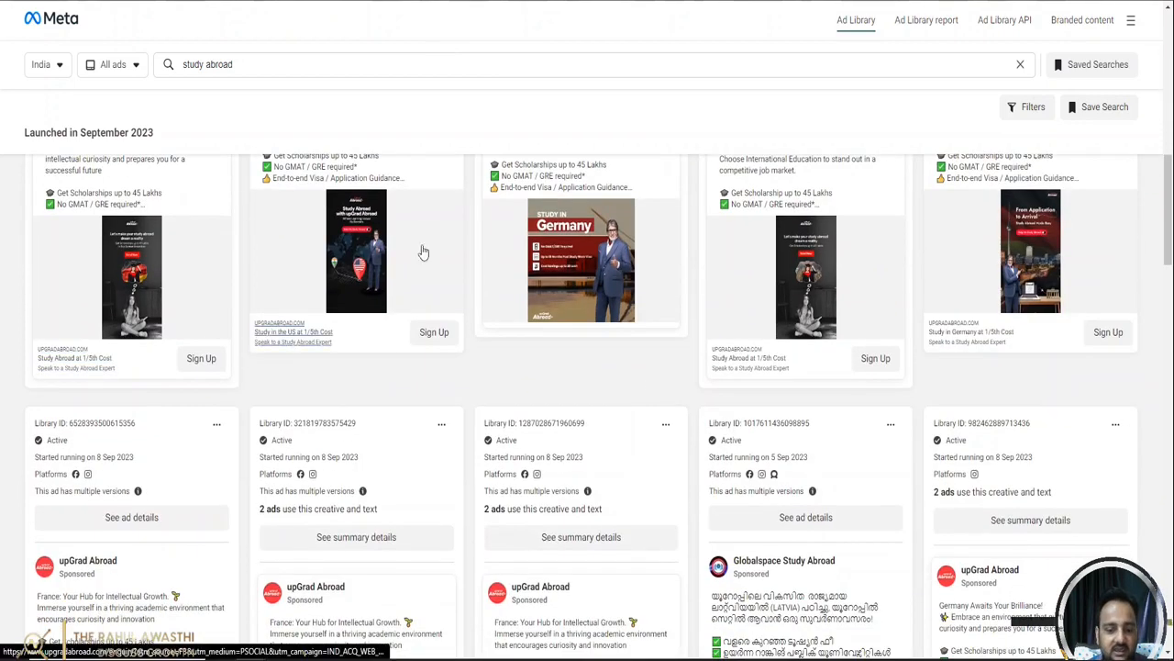
pyautogui.scroll(-3, 327, 321)
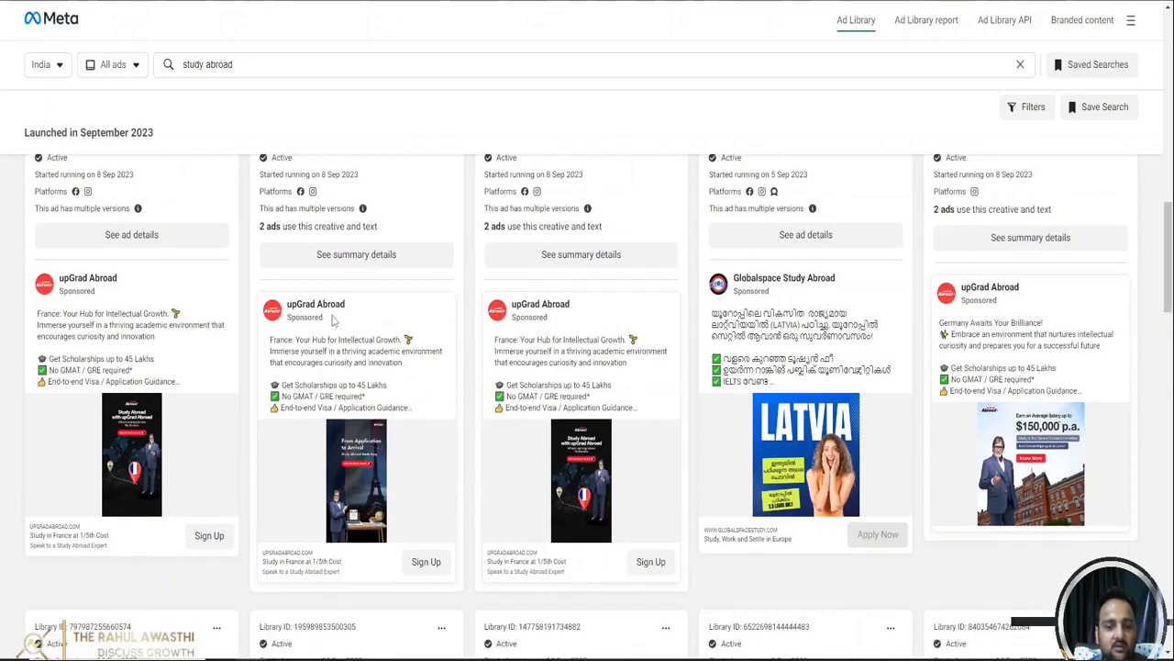
pyautogui.scroll(-7, 335, 322)
pyautogui.scroll(-4, 338, 323)
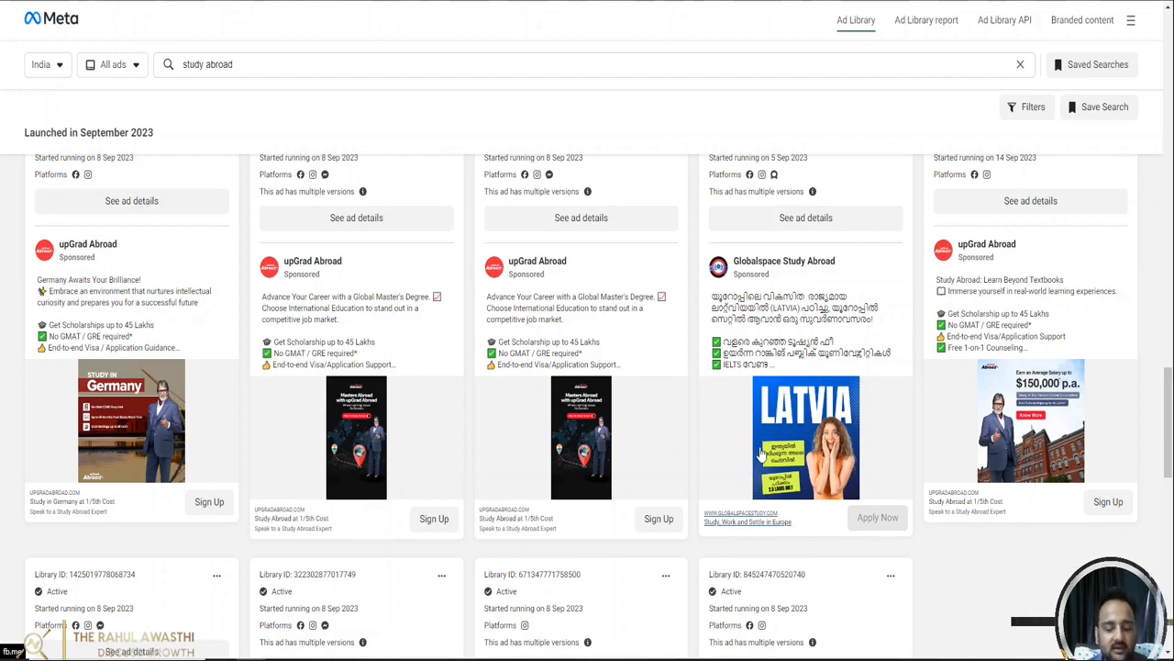
pyautogui.moveTo(784, 260)
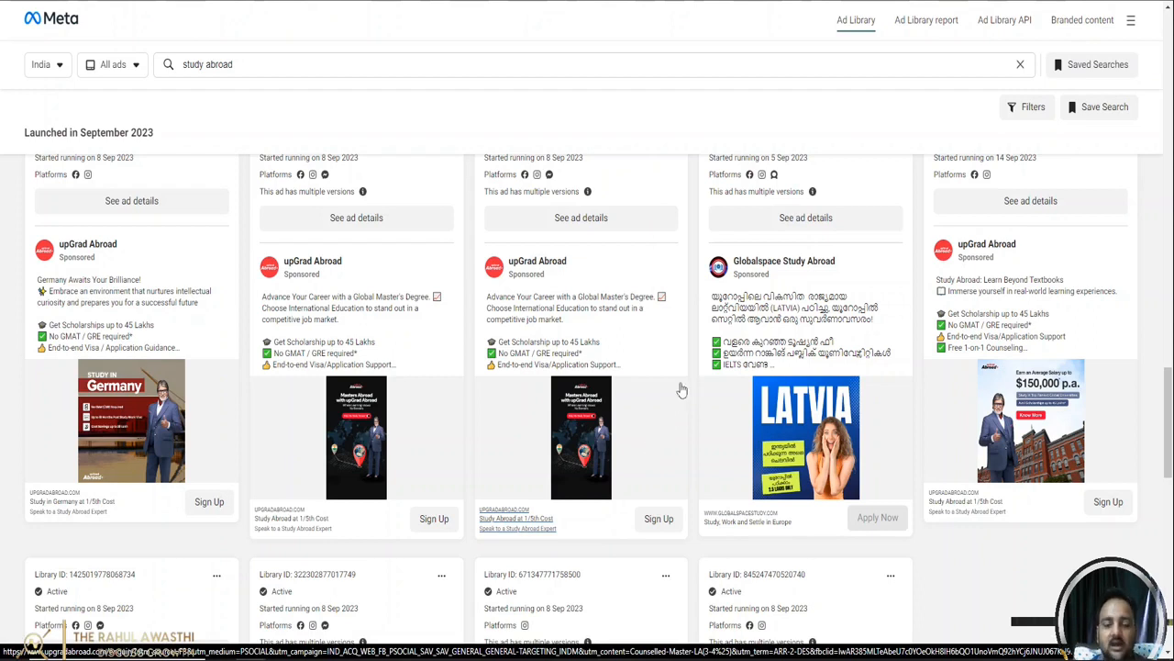
pyautogui.scroll(-4, 582, 357)
pyautogui.scroll(-6, 581, 356)
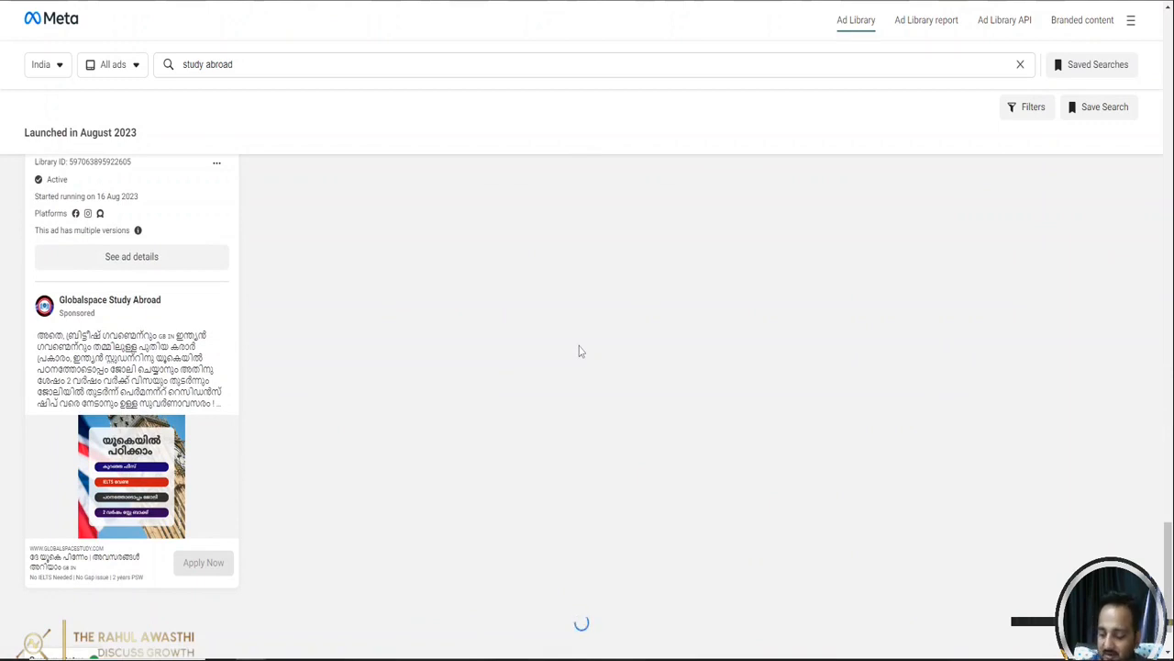
pyautogui.scroll(5, 579, 351)
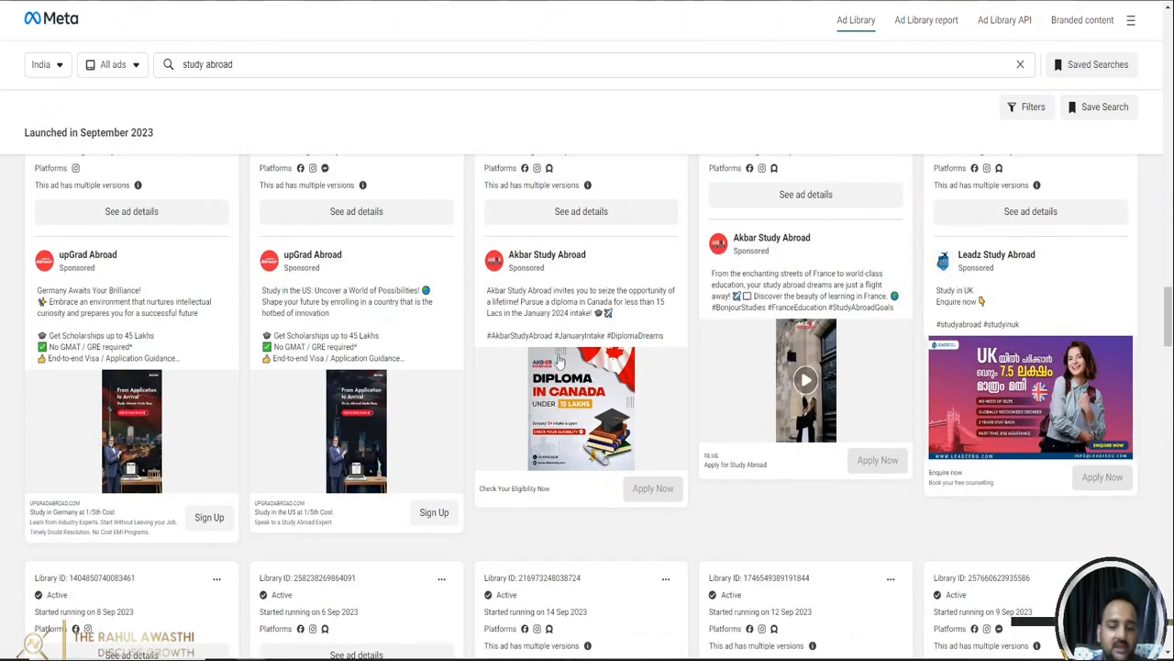
pyautogui.scroll(-4, 557, 361)
pyautogui.scroll(-4, 551, 362)
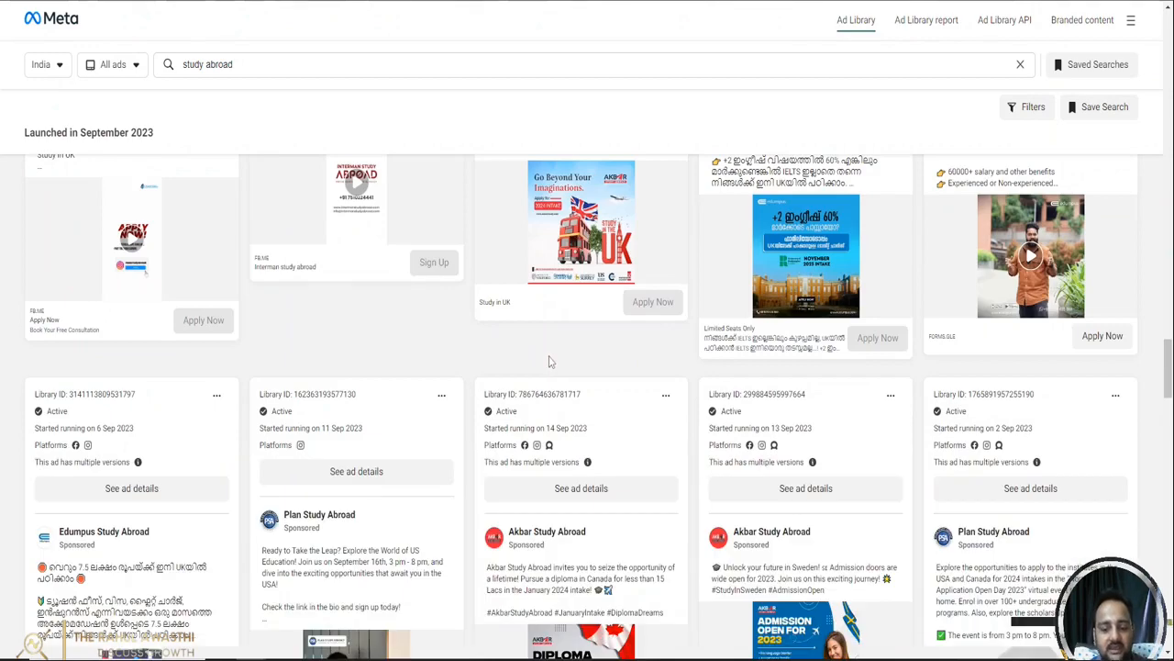
# Step: Examine the older "study abroad" ads launched in August and June 2023, and return to the first upGrad Abroad ads
pyautogui.scroll(-4, 550, 362)
pyautogui.scroll(-5, 553, 363)
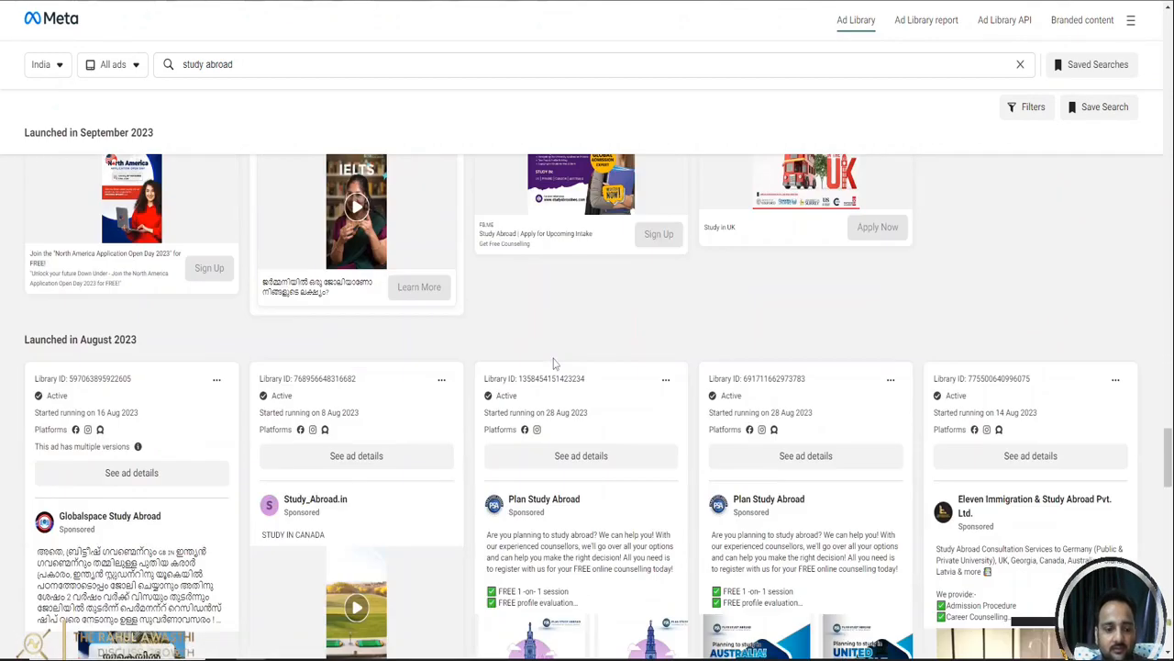
pyautogui.scroll(2, 553, 364)
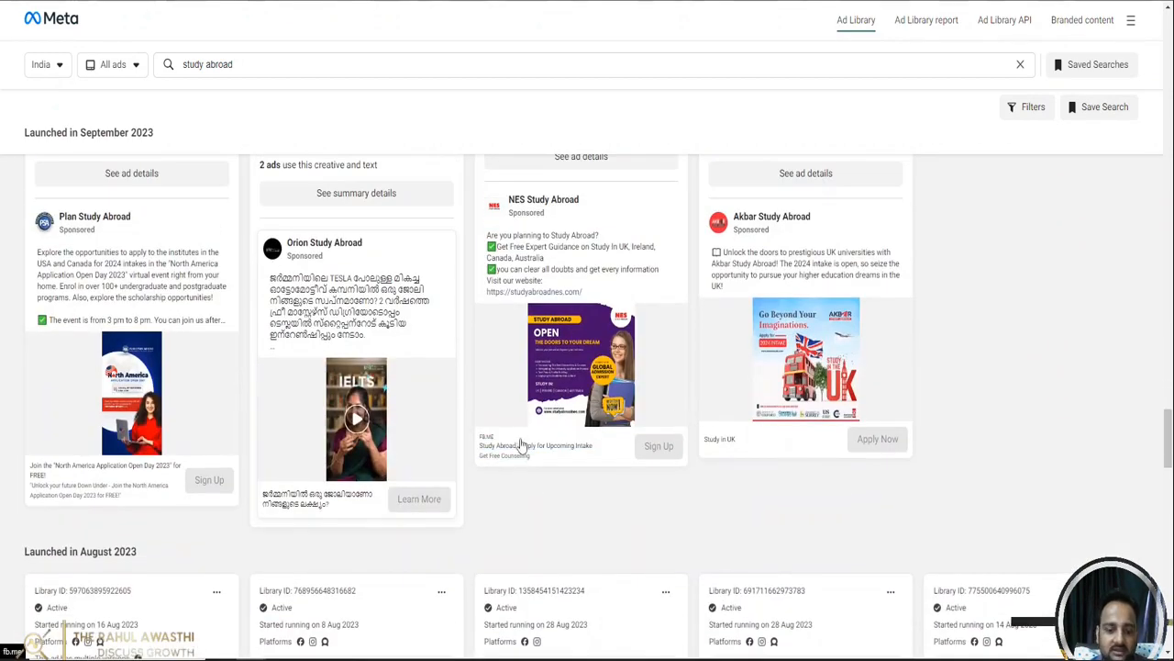
pyautogui.scroll(-4, 520, 445)
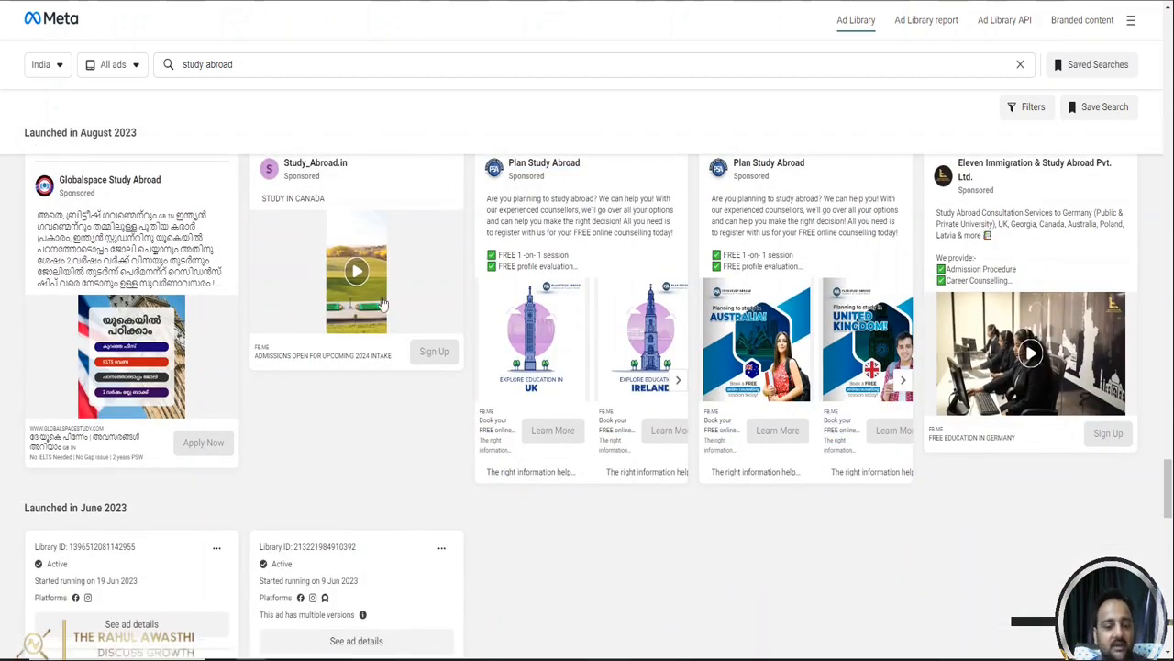
pyautogui.scroll(-4, 570, 350)
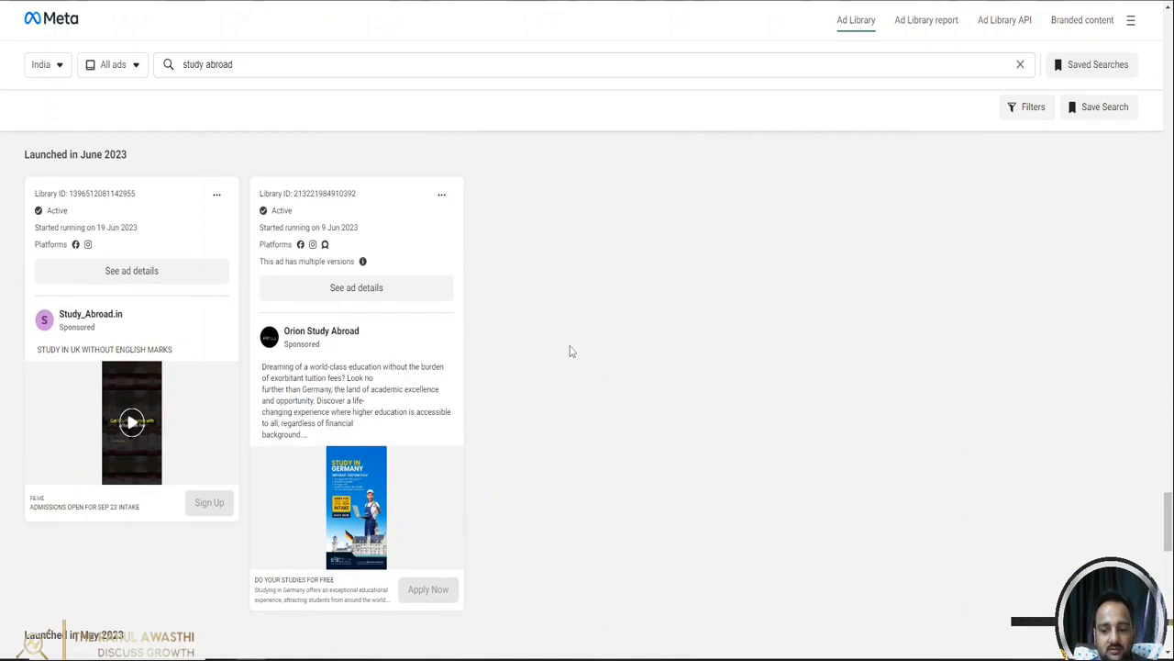
pyautogui.scroll(4, 570, 351)
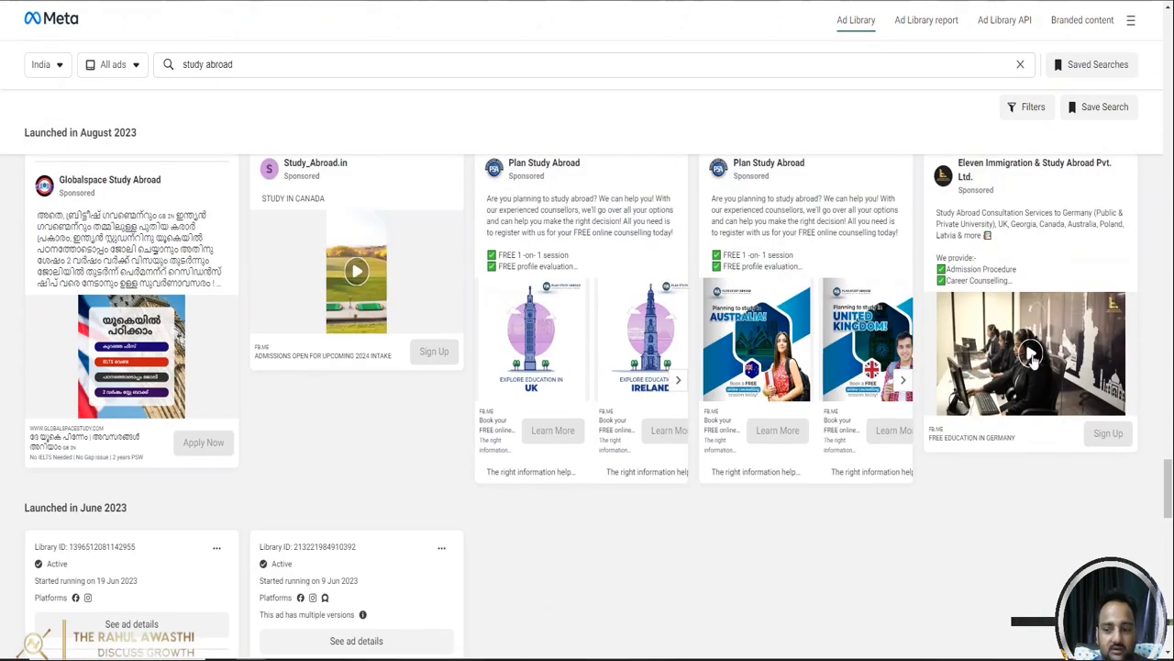
pyautogui.scroll(-4, 367, 280)
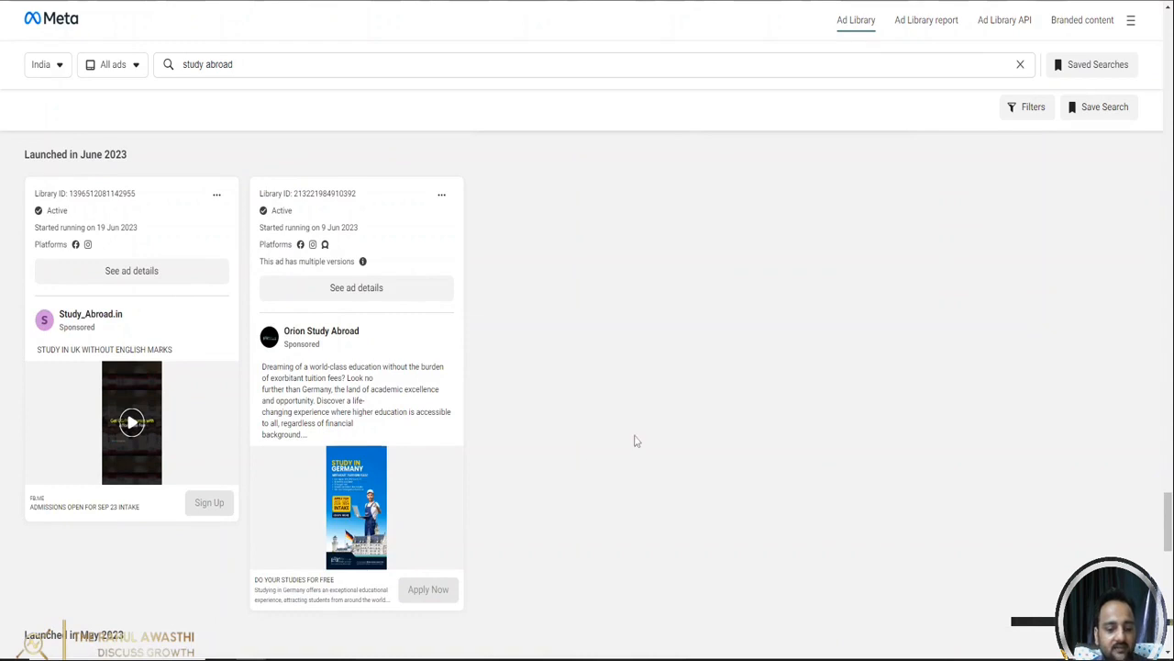
pyautogui.scroll(10, 703, 432)
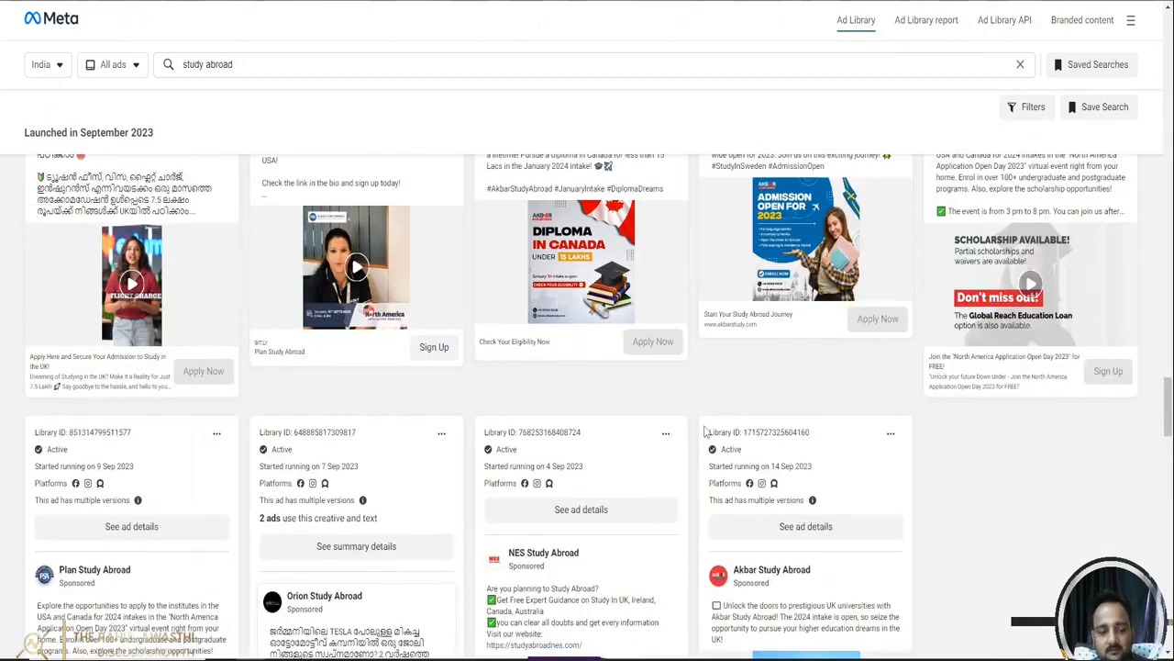
pyautogui.scroll(10, 705, 431)
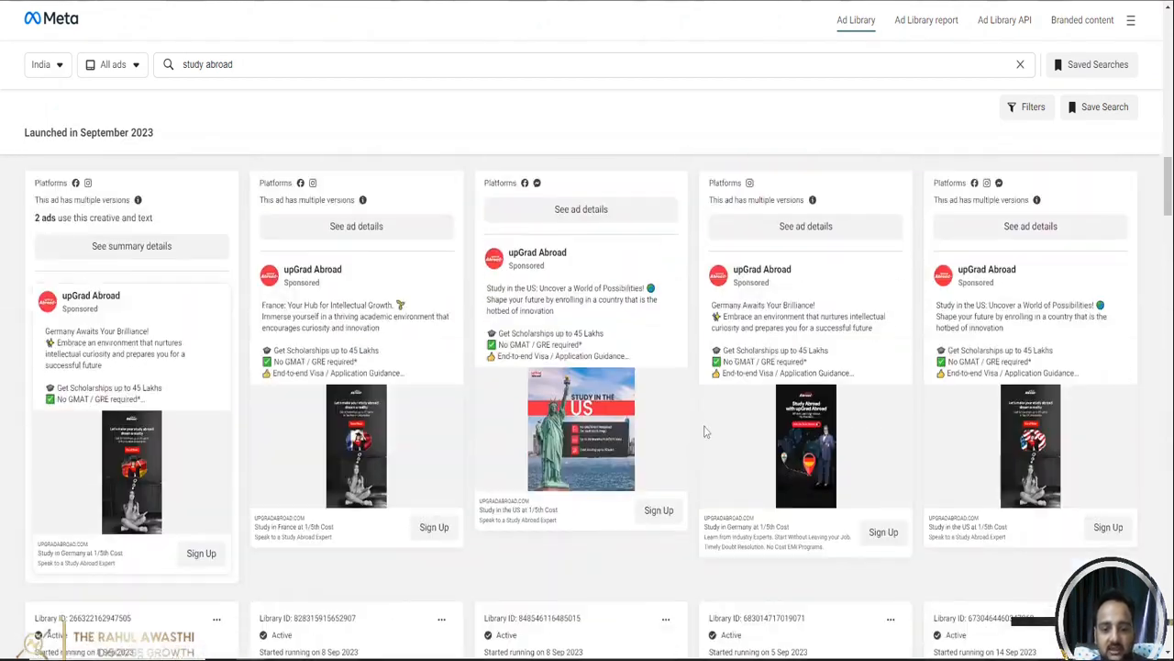
pyautogui.scroll(12, 705, 431)
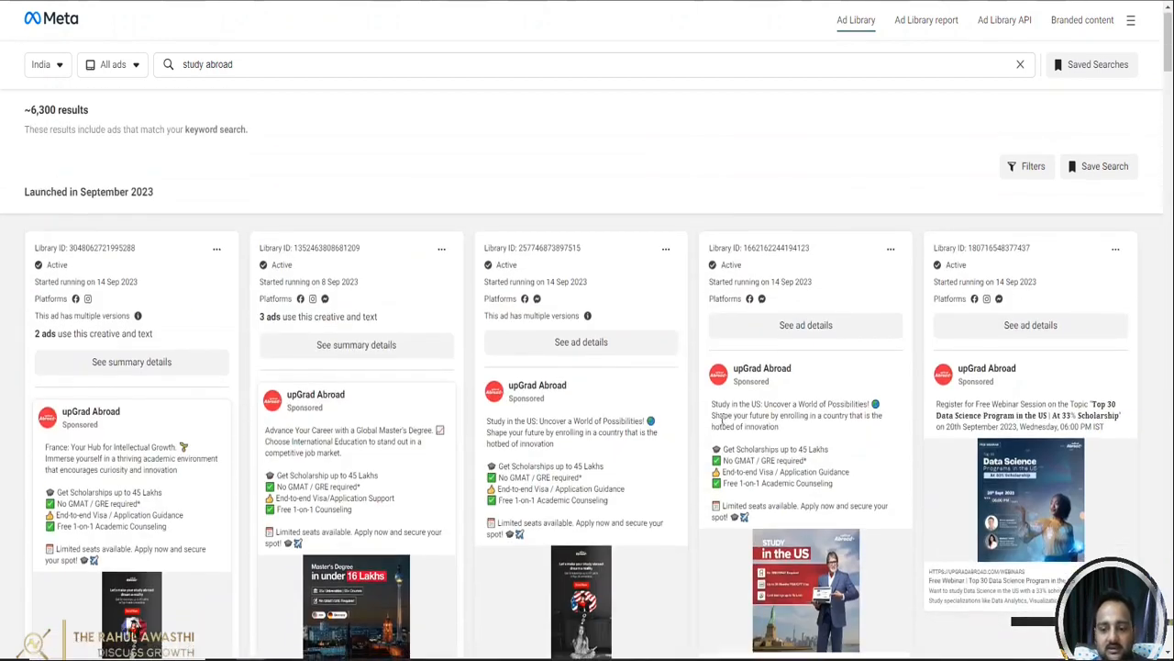
pyautogui.scroll(-5, 722, 416)
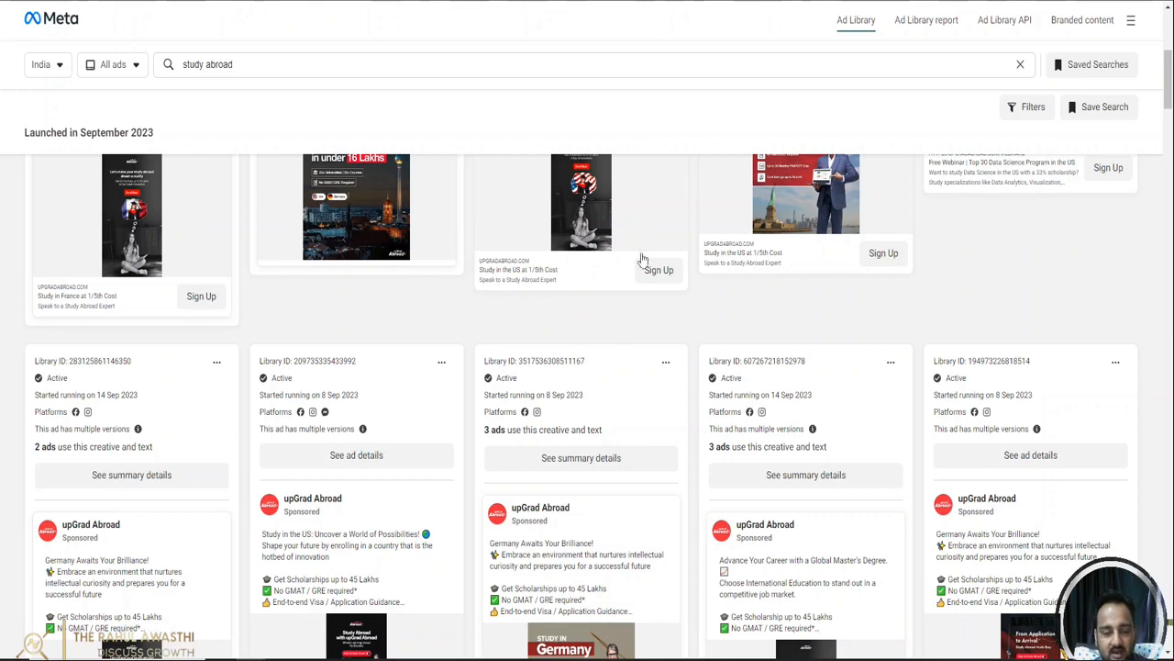
pyautogui.scroll(10, 645, 263)
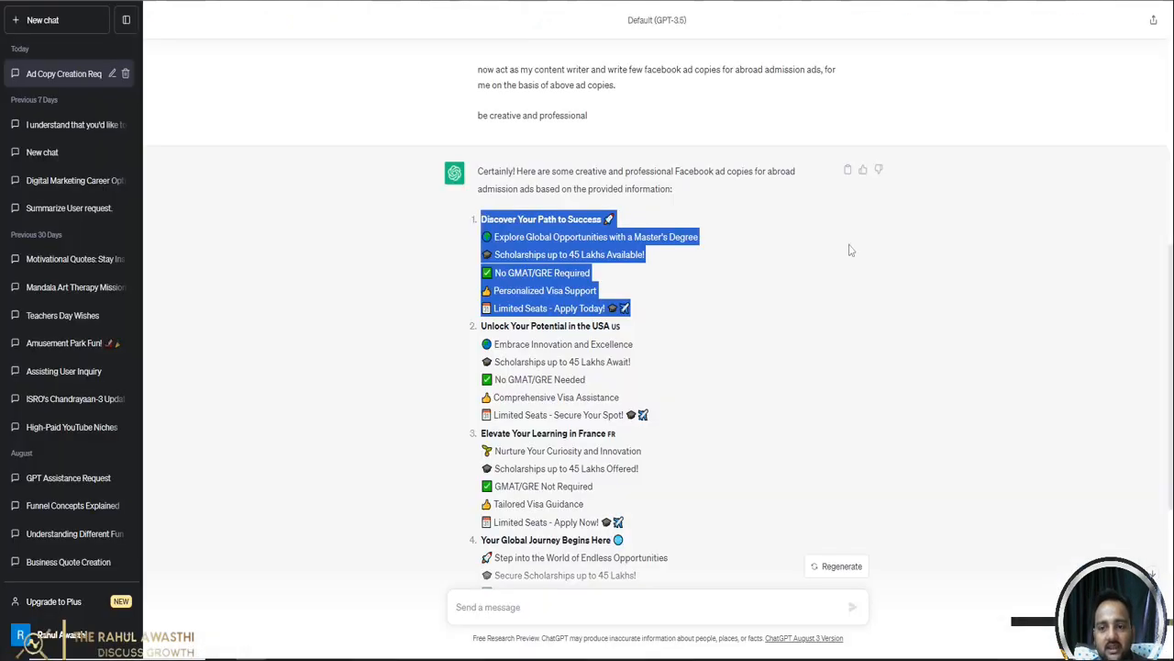
# Step: Switch to ChatGPT, clear the highlight on the first ad copy, and compare the copies with the Meta Ad Library ads
pyautogui.click(520, 359)
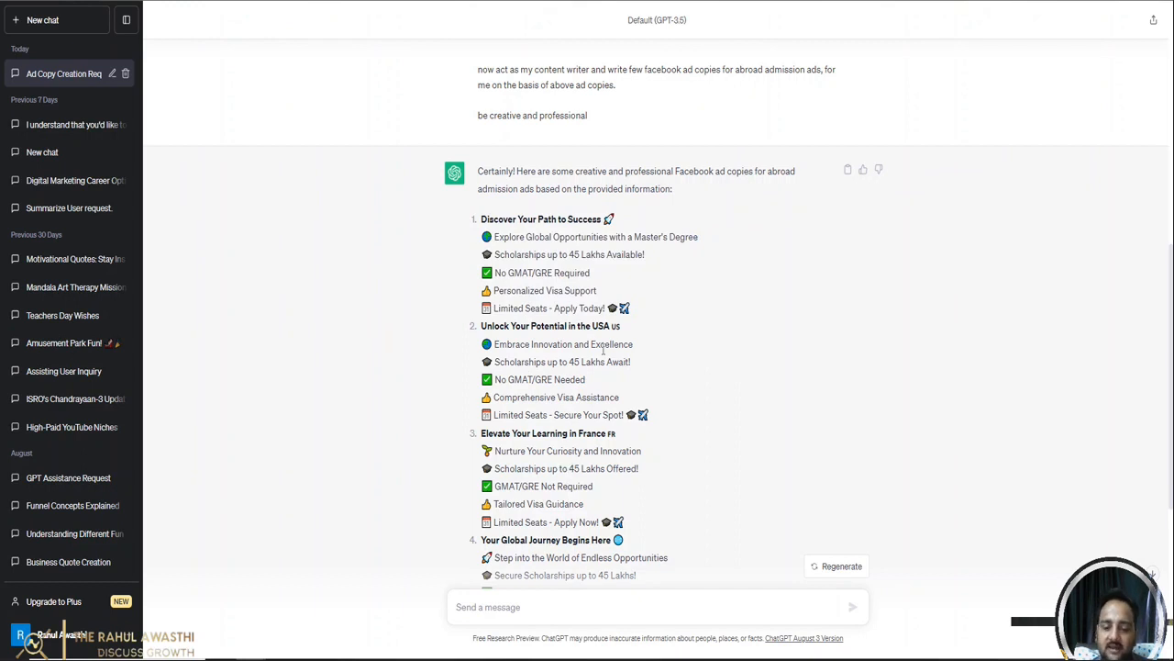
pyautogui.hotkey('ctrl', 'Tab')
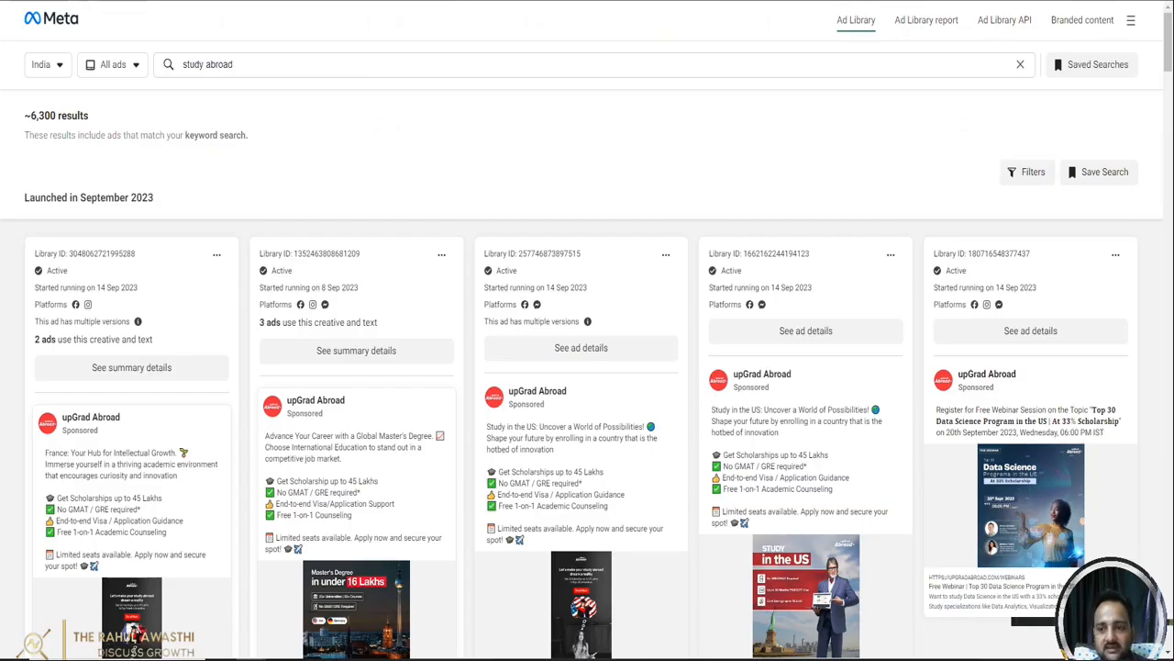
pyautogui.hotkey('ctrl', 'shift', 'Tab')
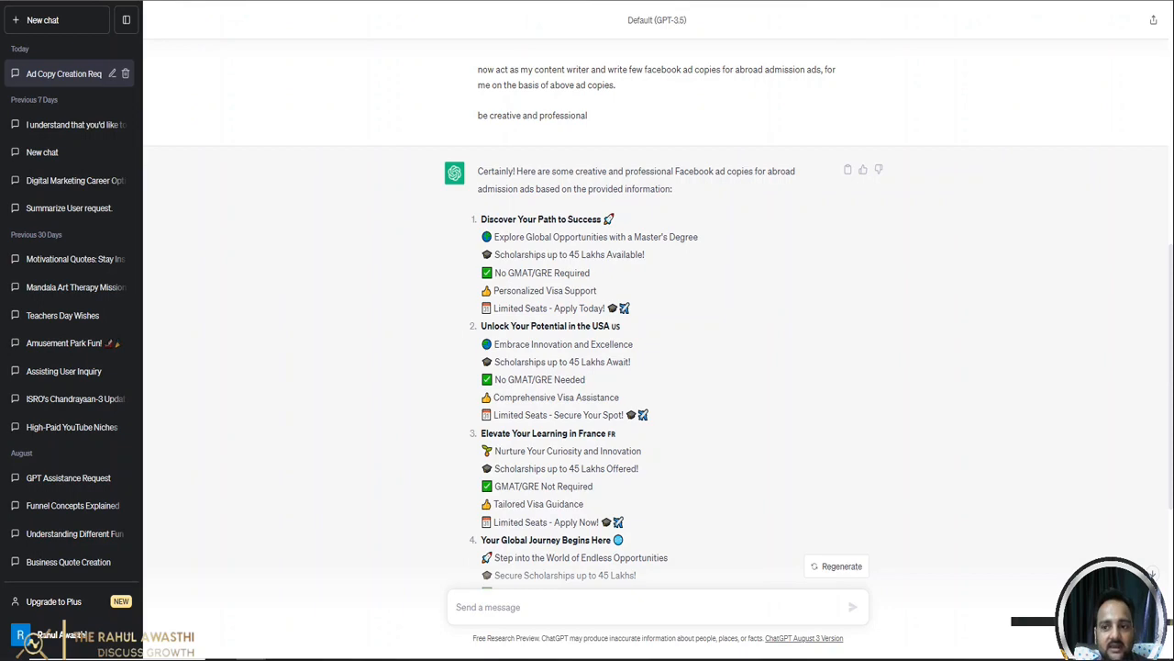
pyautogui.hotkey('ctrl', 'Tab')
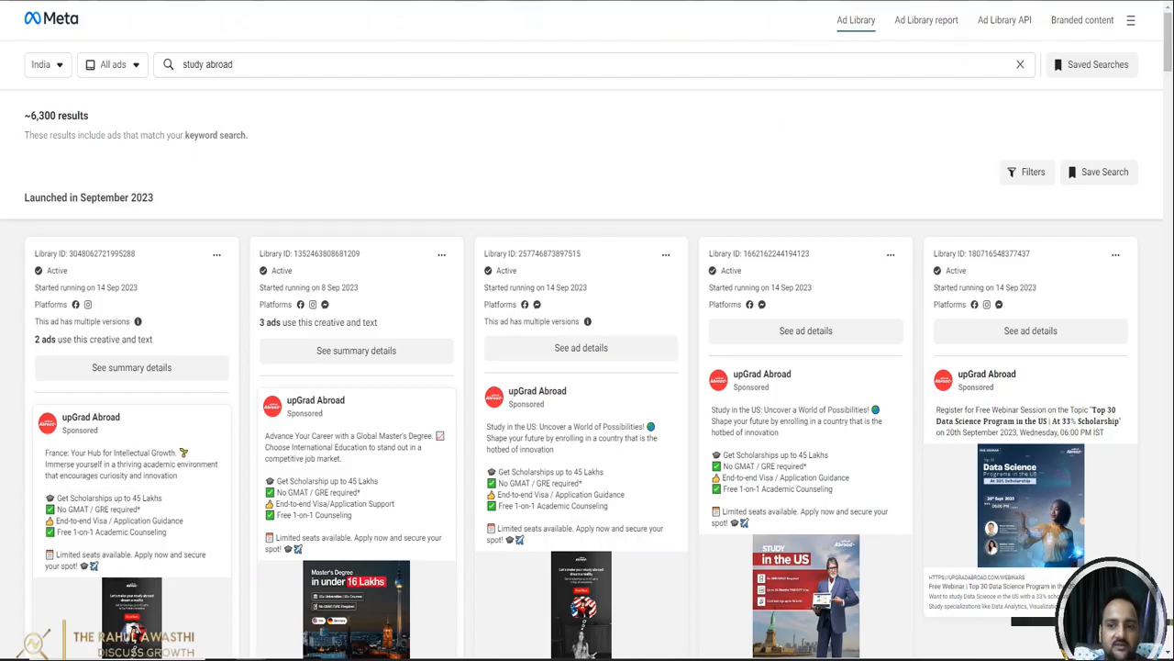
# Step: Go to facebook.com, open Meta Business Suite, and launch Ads Manager from its full tool list
pyautogui.hotkey('ctrl', 'l')
pyautogui.write('facebook.com')
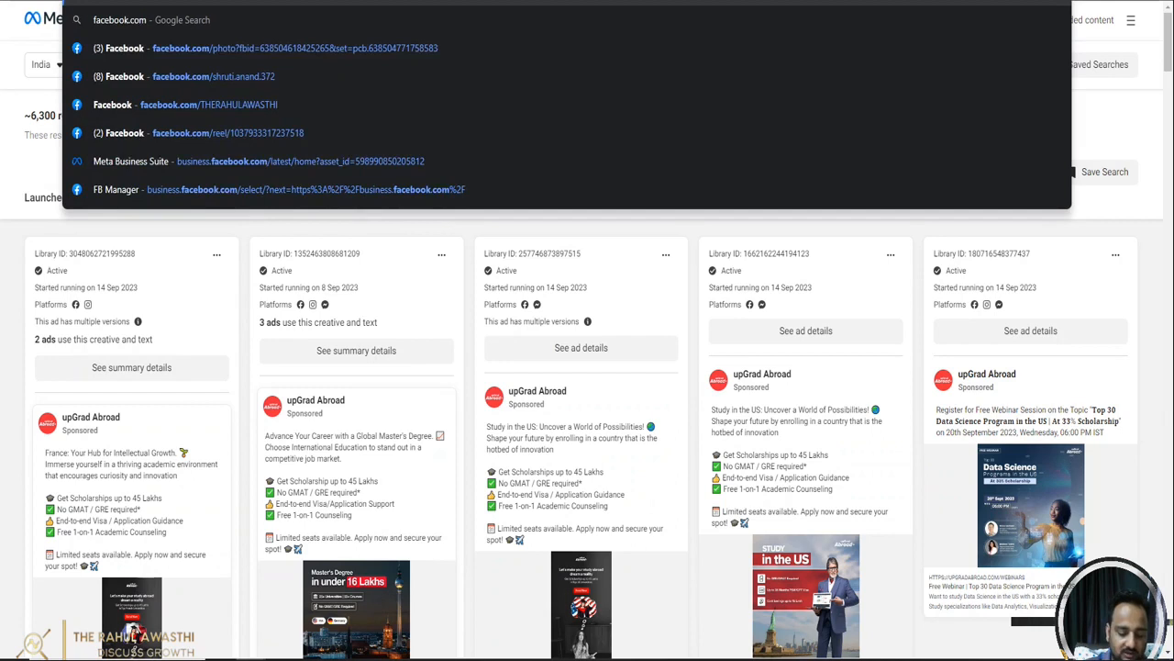
pyautogui.press('Return')
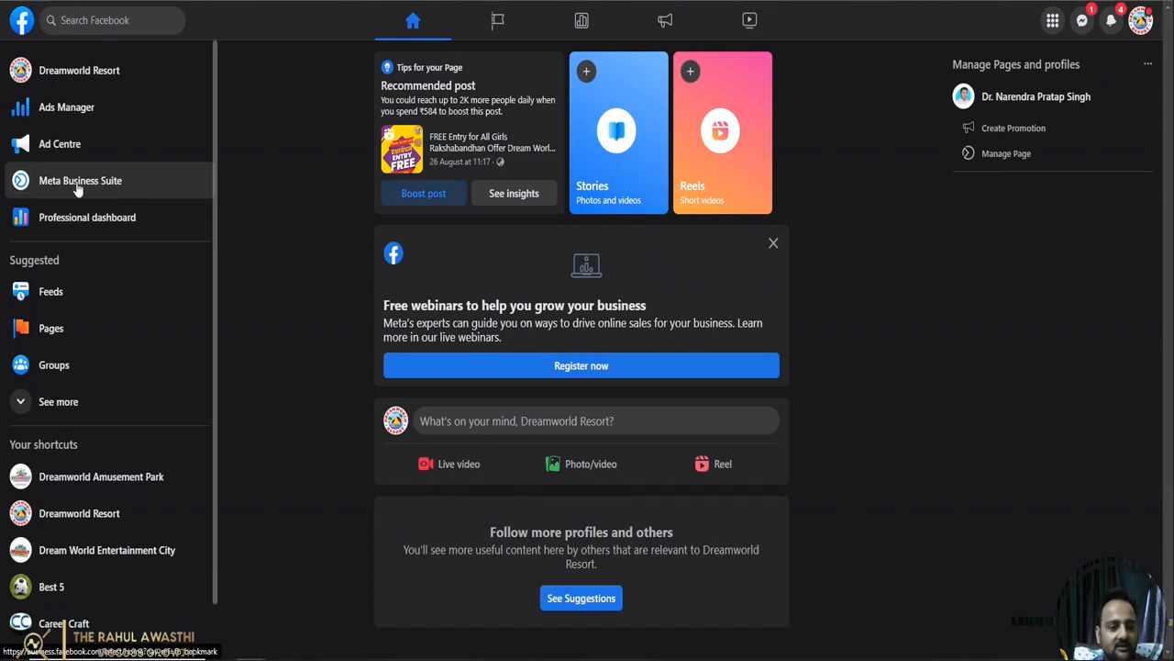
pyautogui.click(78, 183)
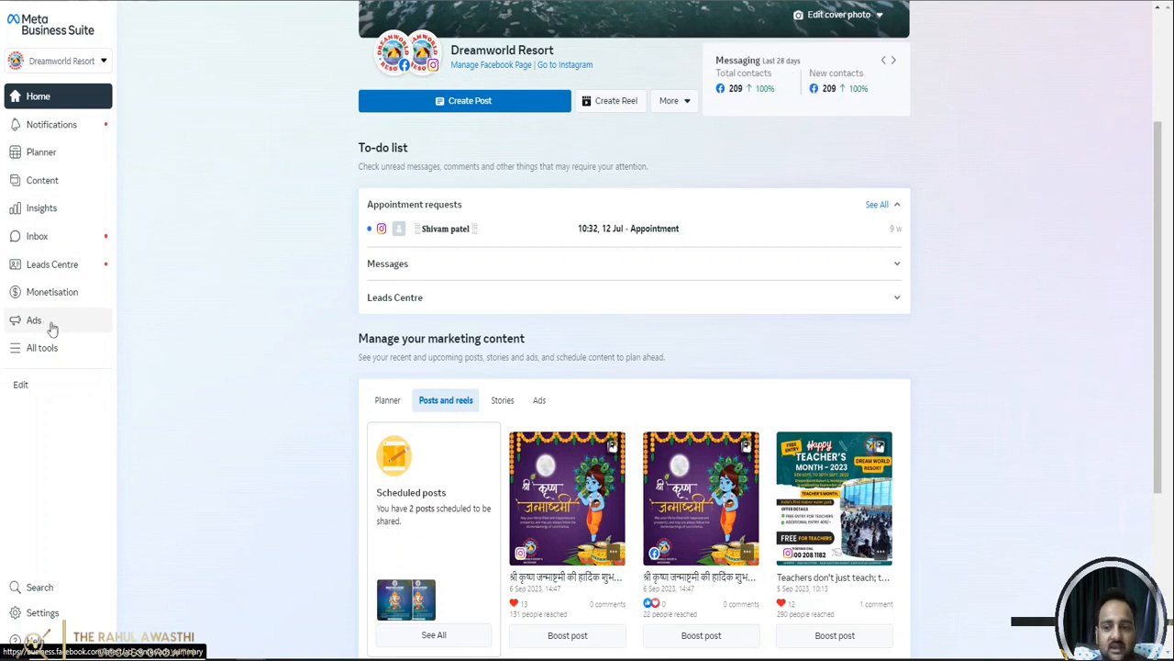
pyautogui.click(52, 348)
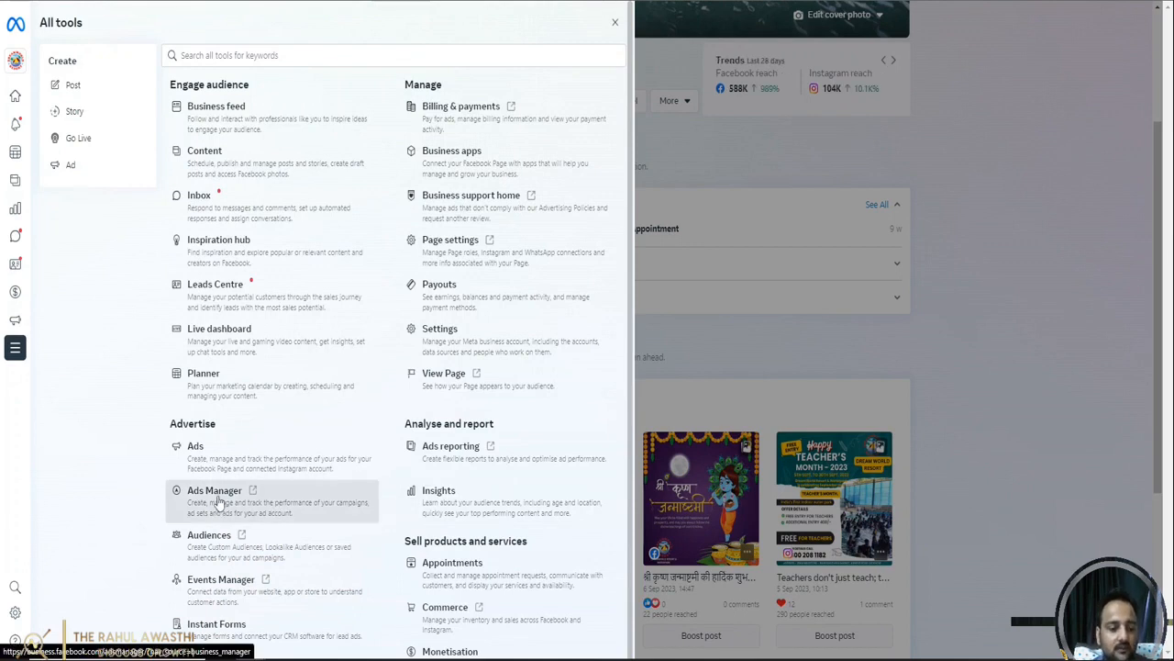
pyautogui.click(218, 501)
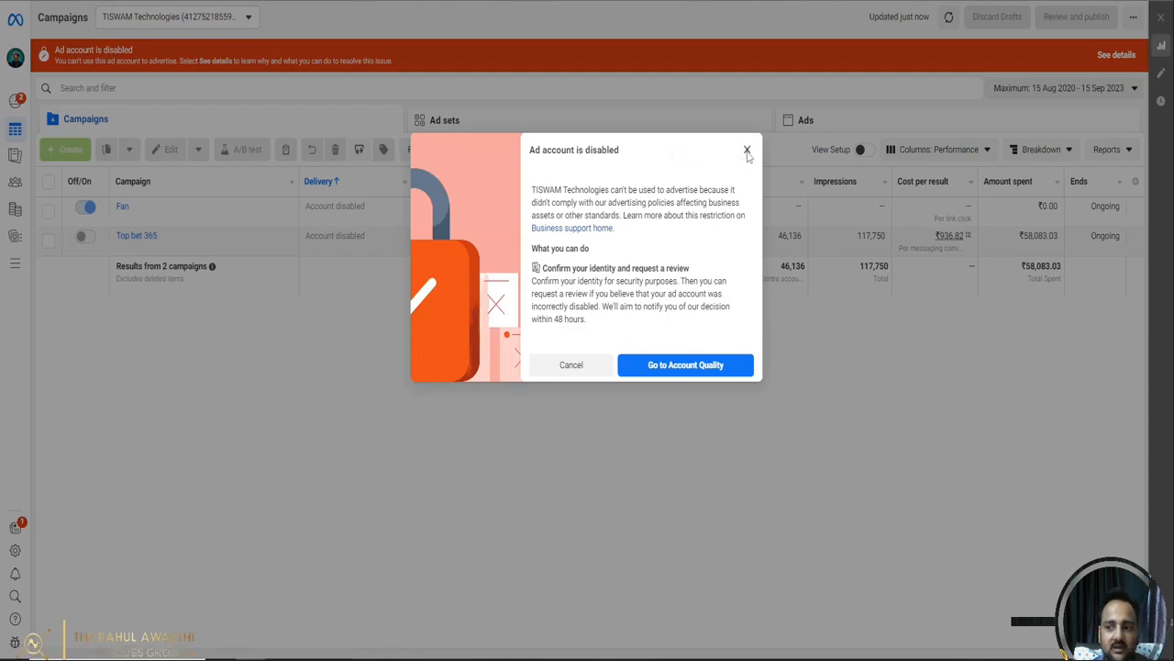
# Step: Dismiss the disabled-account notice and switch from the TISWAM Technologies ad account to the one containing the Test Traffic Ad campaign
pyautogui.click(747, 149)
pyautogui.click(230, 19)
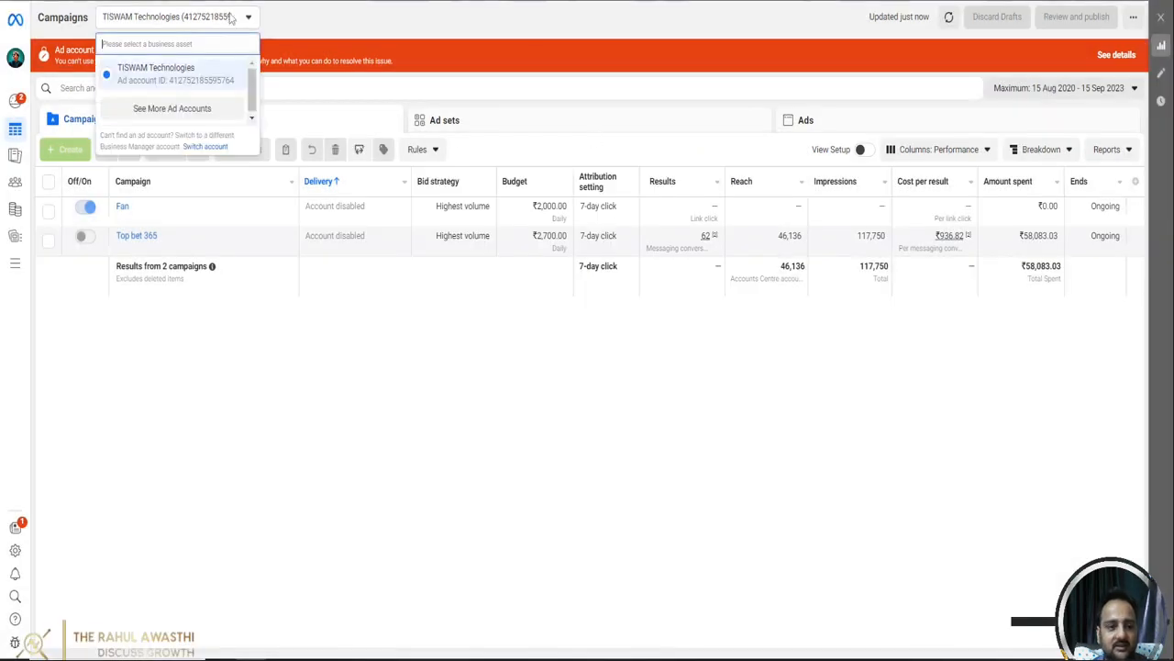
pyautogui.click(182, 108)
pyautogui.click(162, 99)
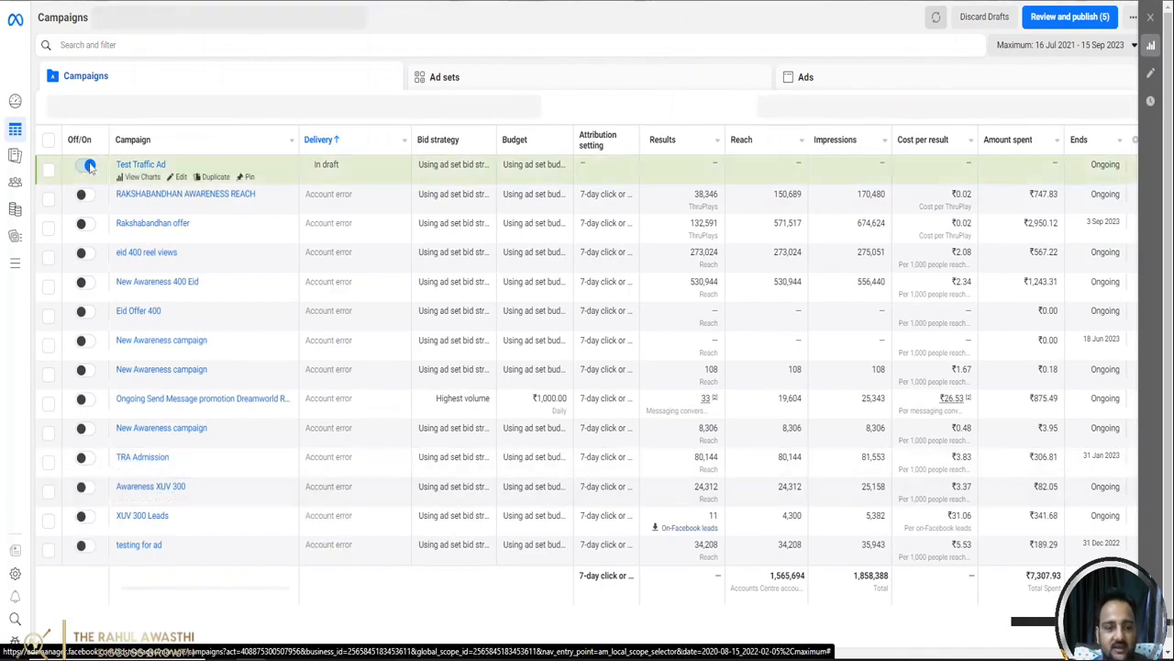
# Step: Turn off the draft campaign Test Traffic Ad and leave it selected in the campaign list
pyautogui.click(89, 167)
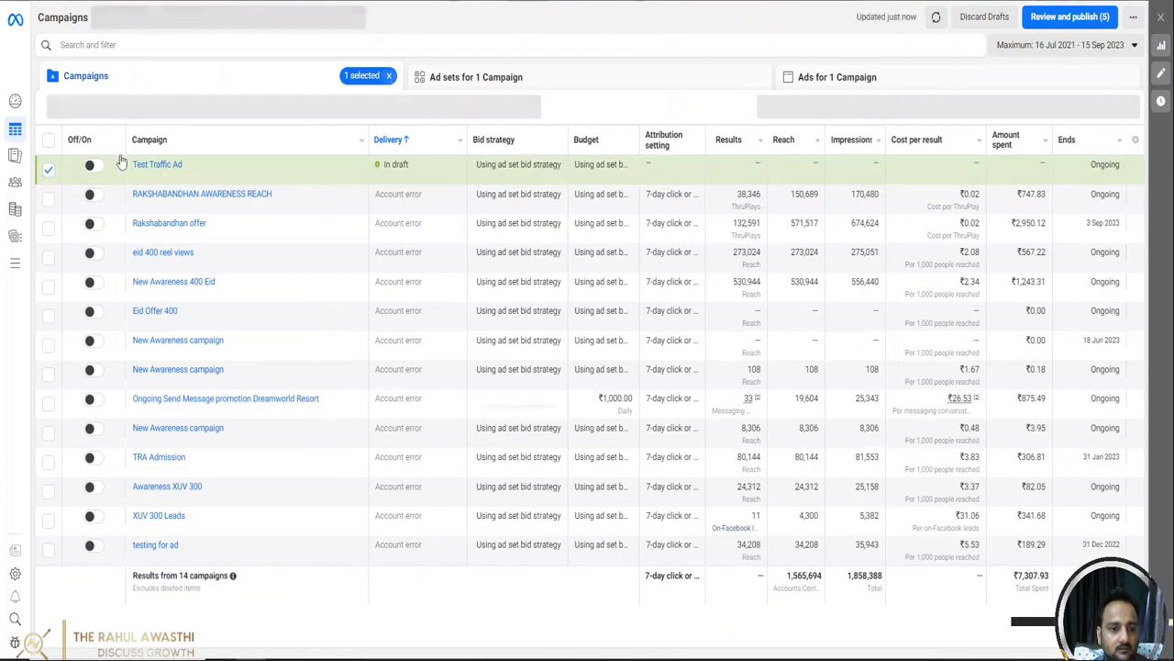
pyautogui.click(48, 169)
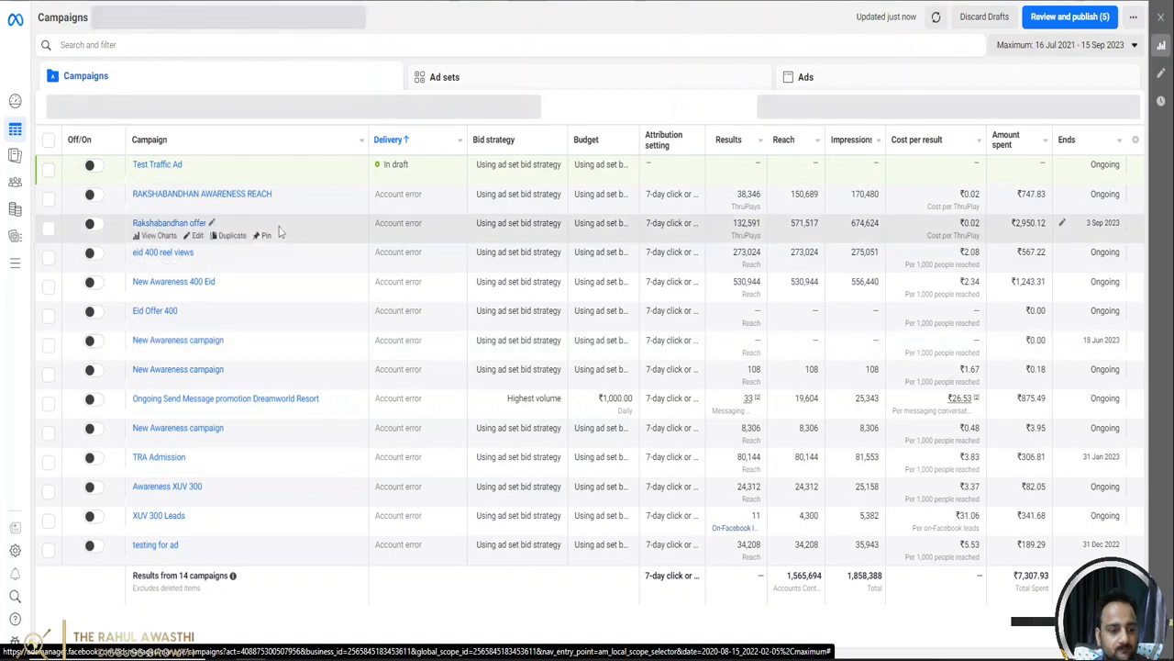
pyautogui.click(99, 163)
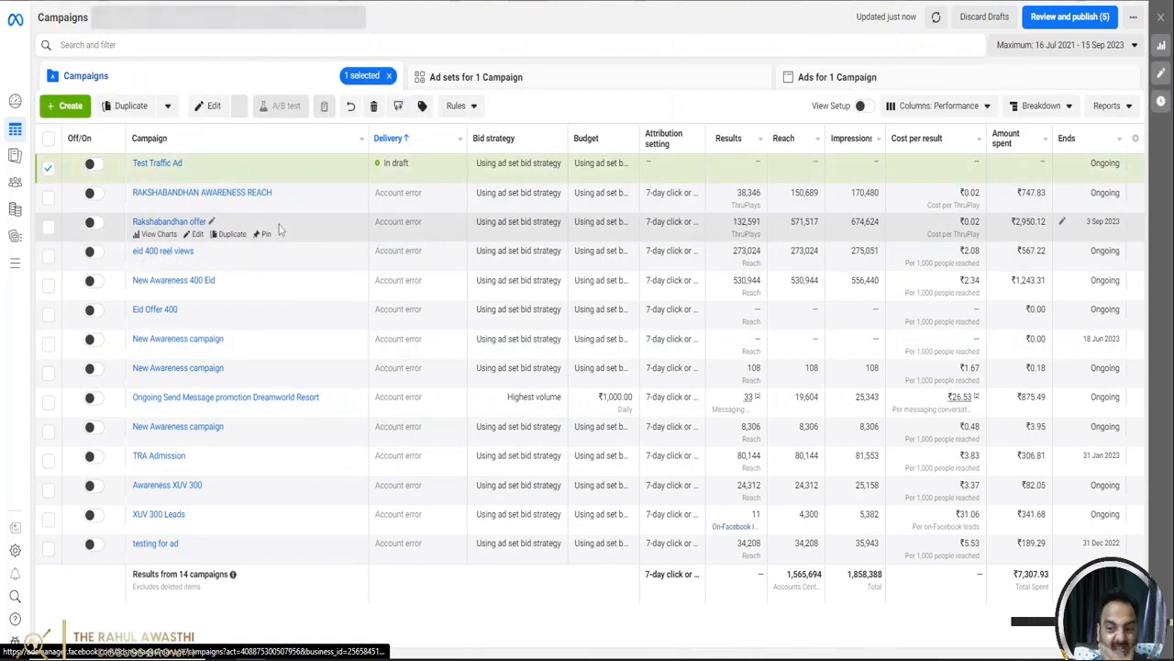
# Step: Create a new campaign with the Traffic objective after reviewing the descriptions of the available objectives
pyautogui.click(60, 107)
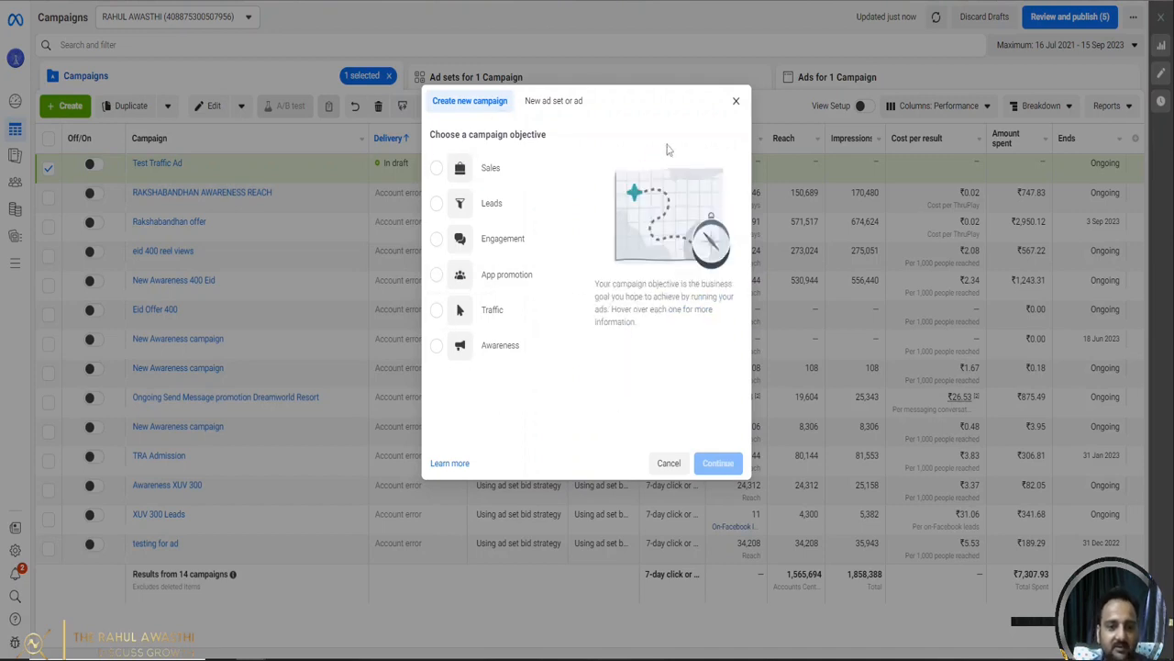
pyautogui.moveTo(519, 178)
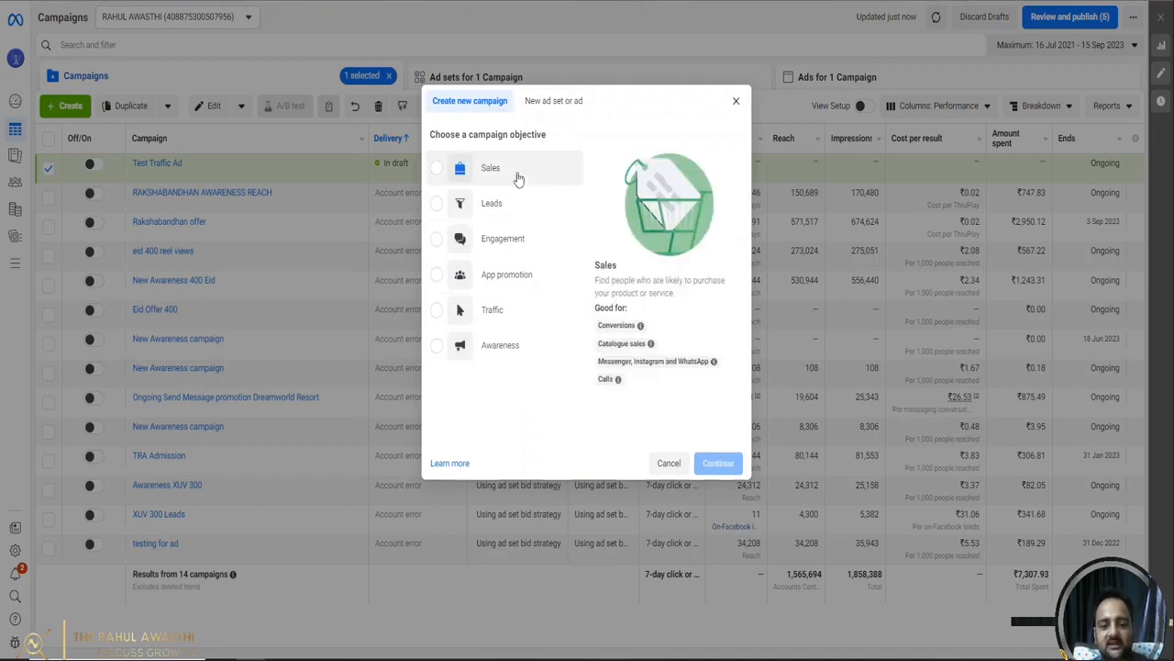
pyautogui.moveTo(496, 277)
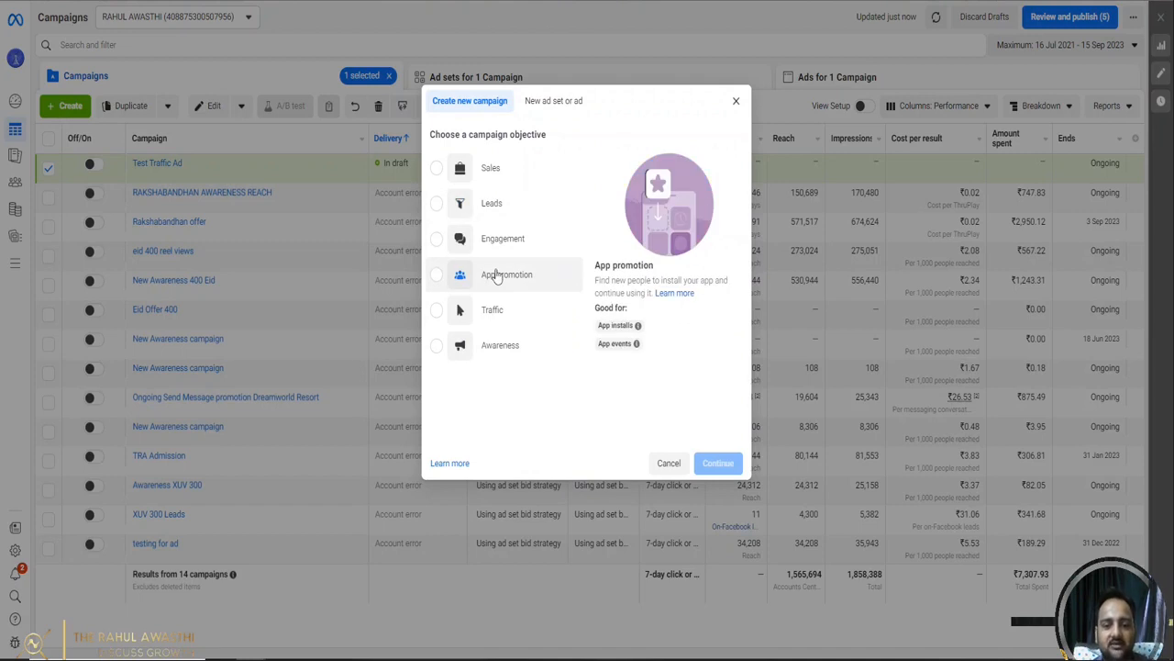
pyautogui.moveTo(506, 343)
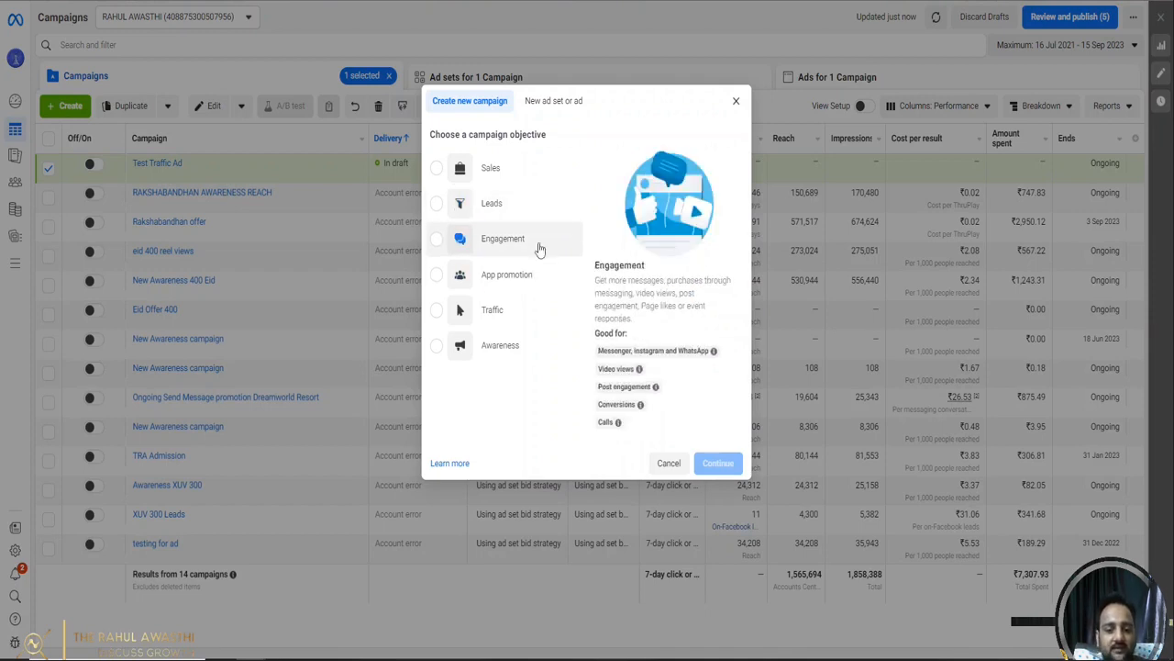
pyautogui.click(537, 312)
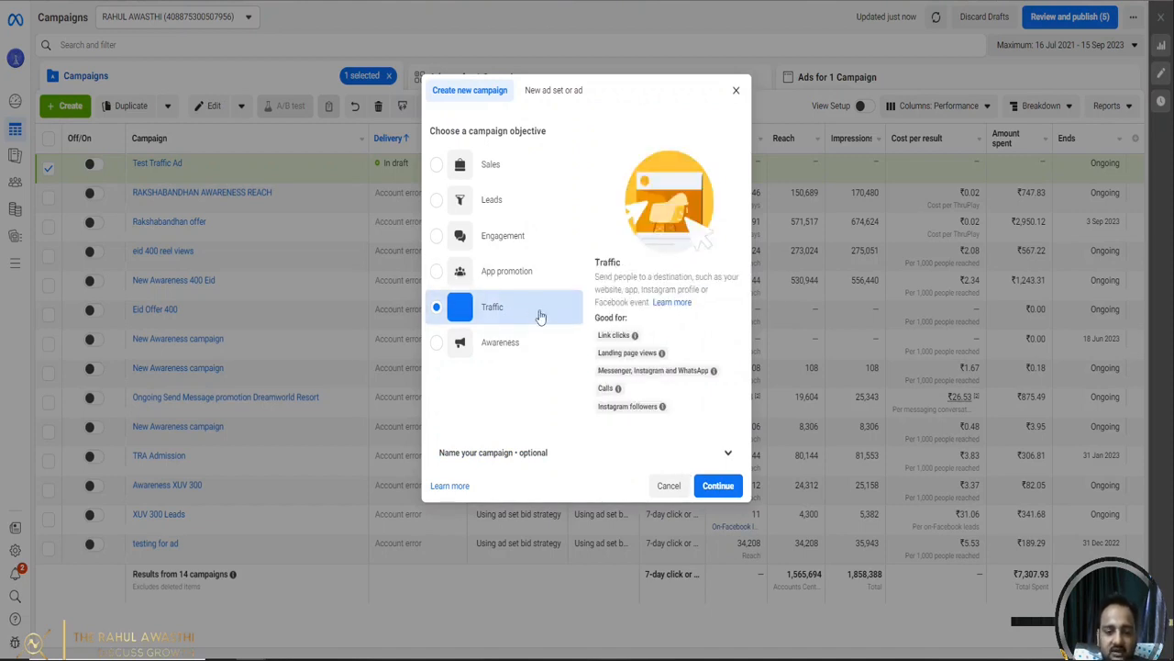
pyautogui.moveTo(640, 374)
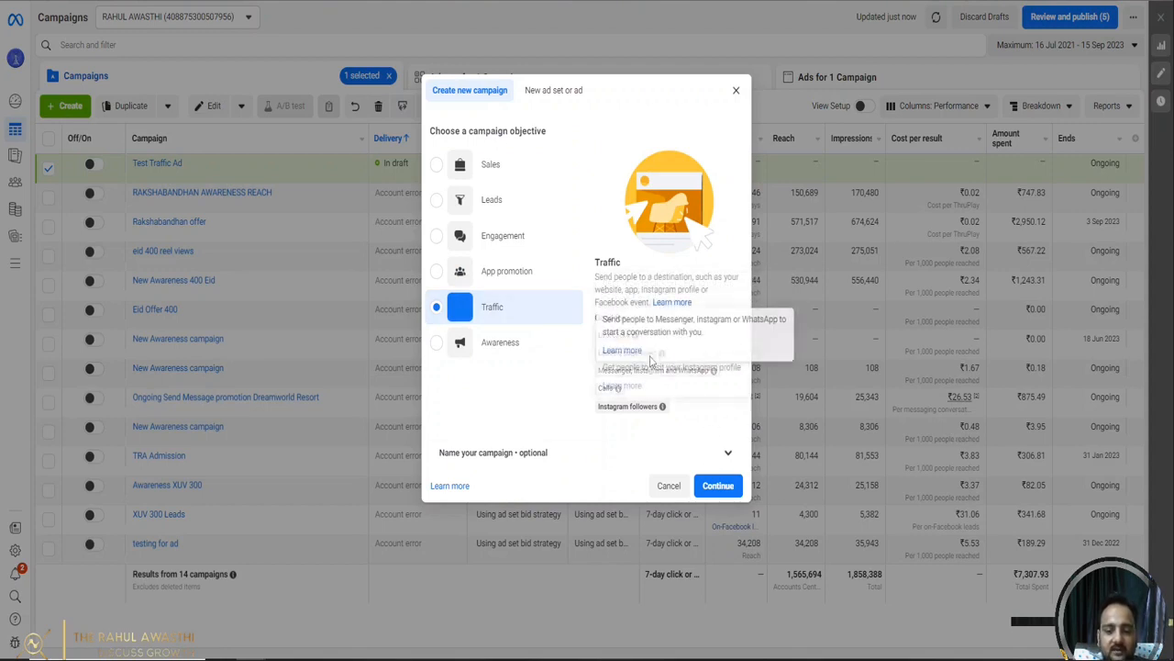
pyautogui.click(717, 487)
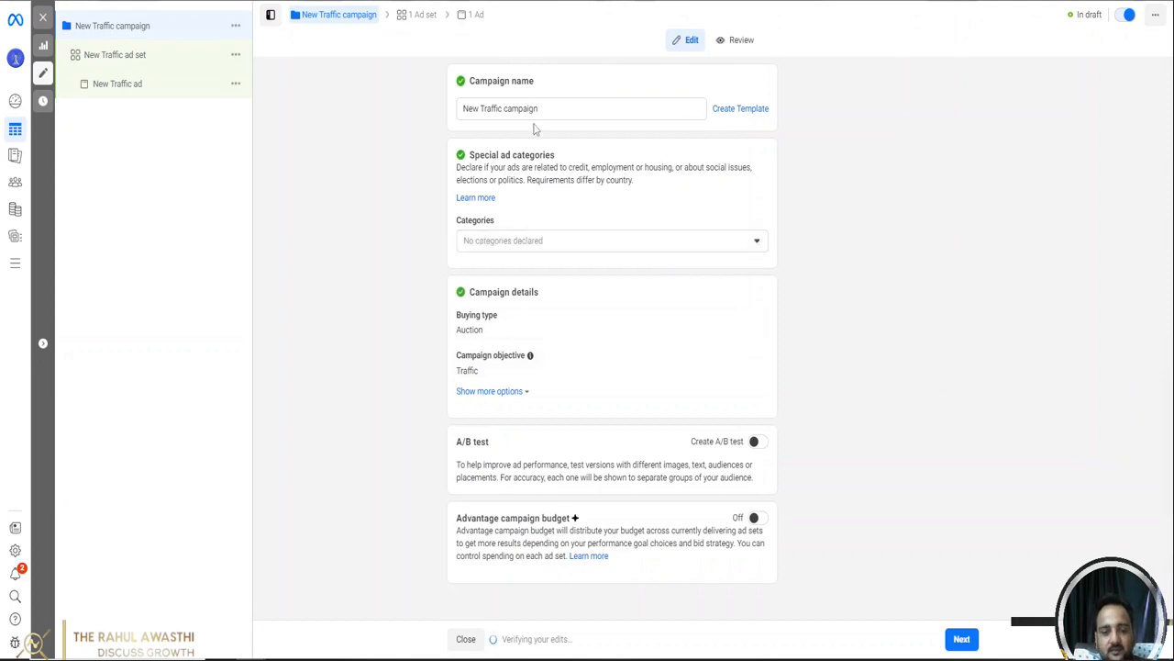
# Step: Rename the new traffic campaign as "test ad for landing page views training"
pyautogui.tripleClick(590, 110)
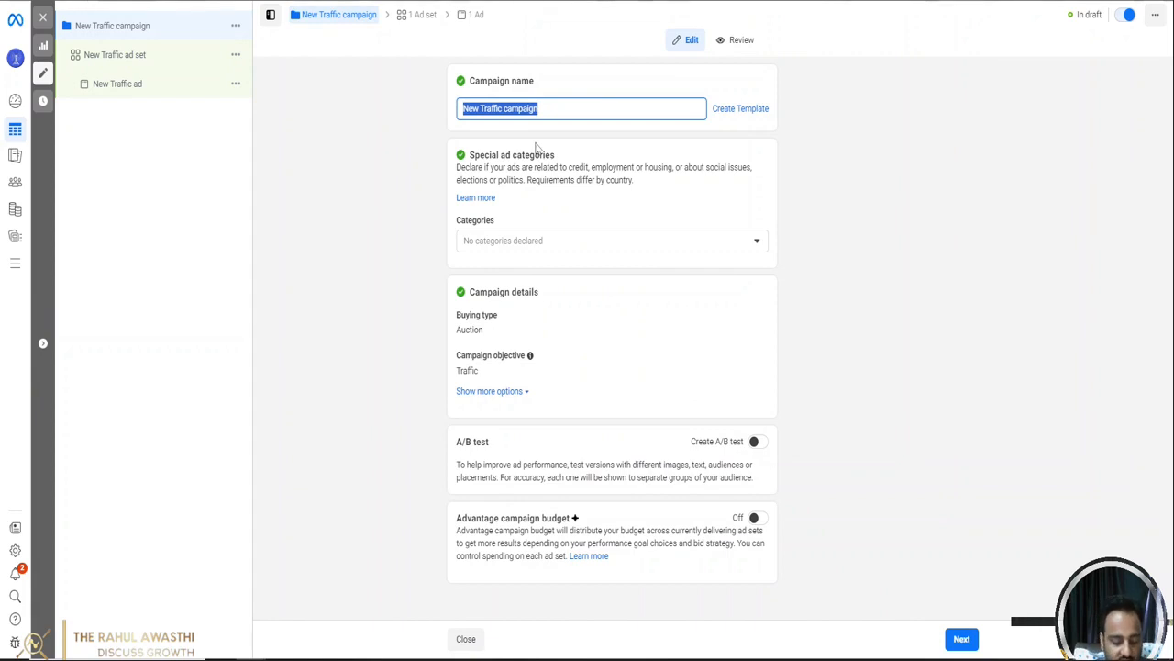
pyautogui.write('test ad')
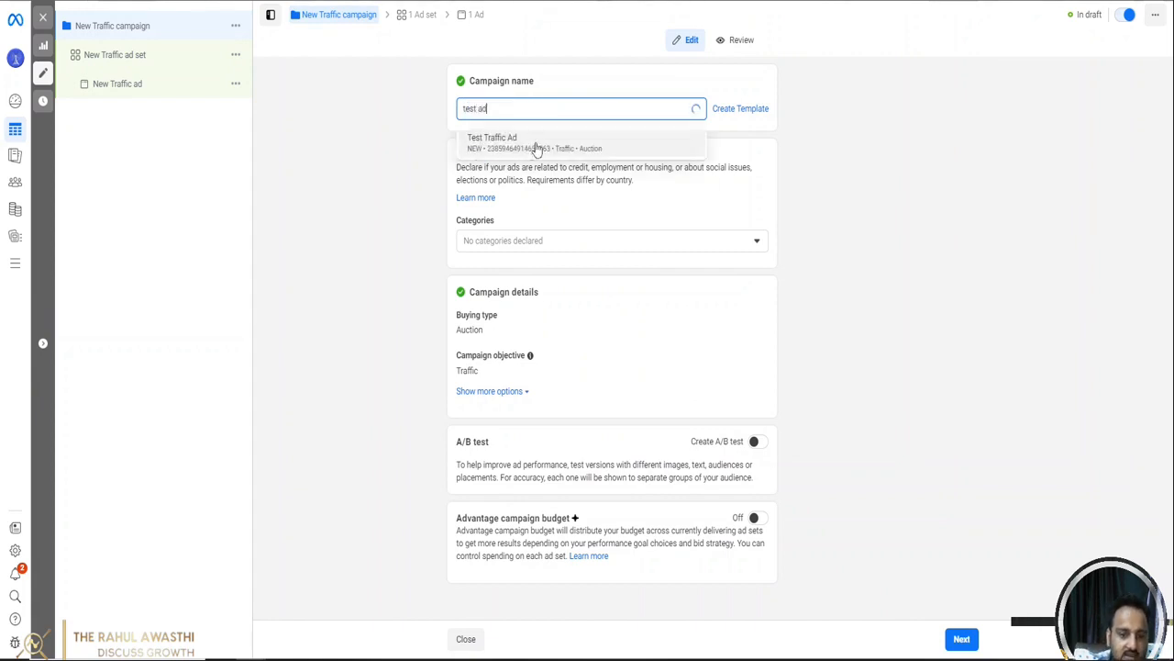
pyautogui.write(' for lan')
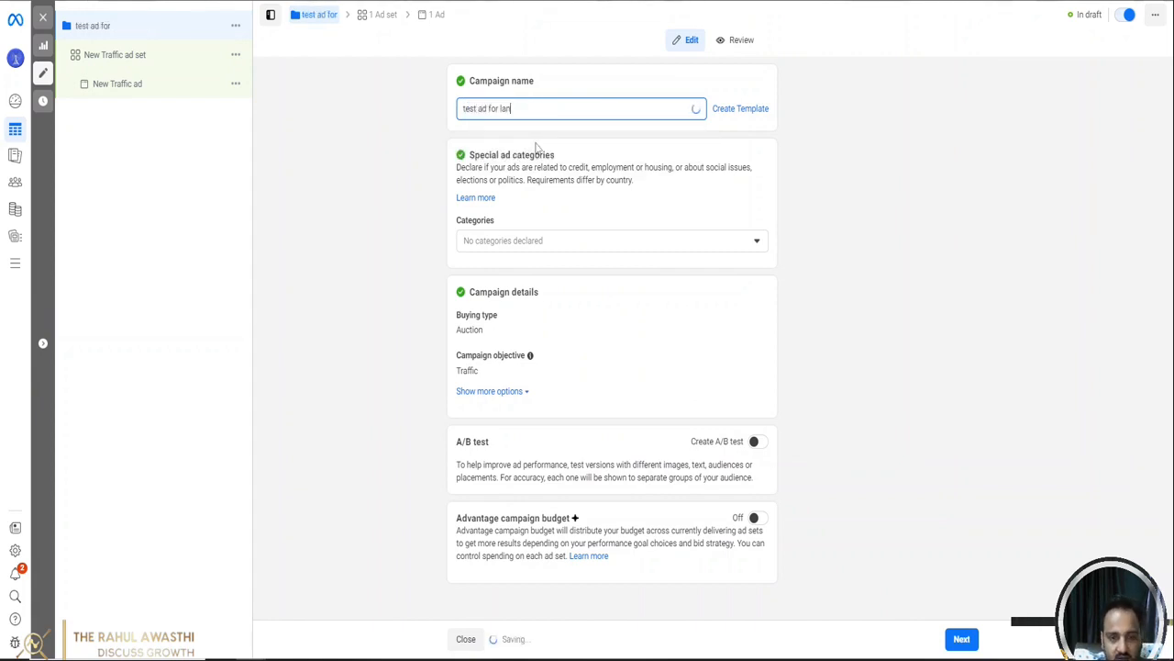
pyautogui.write('ding page views ')
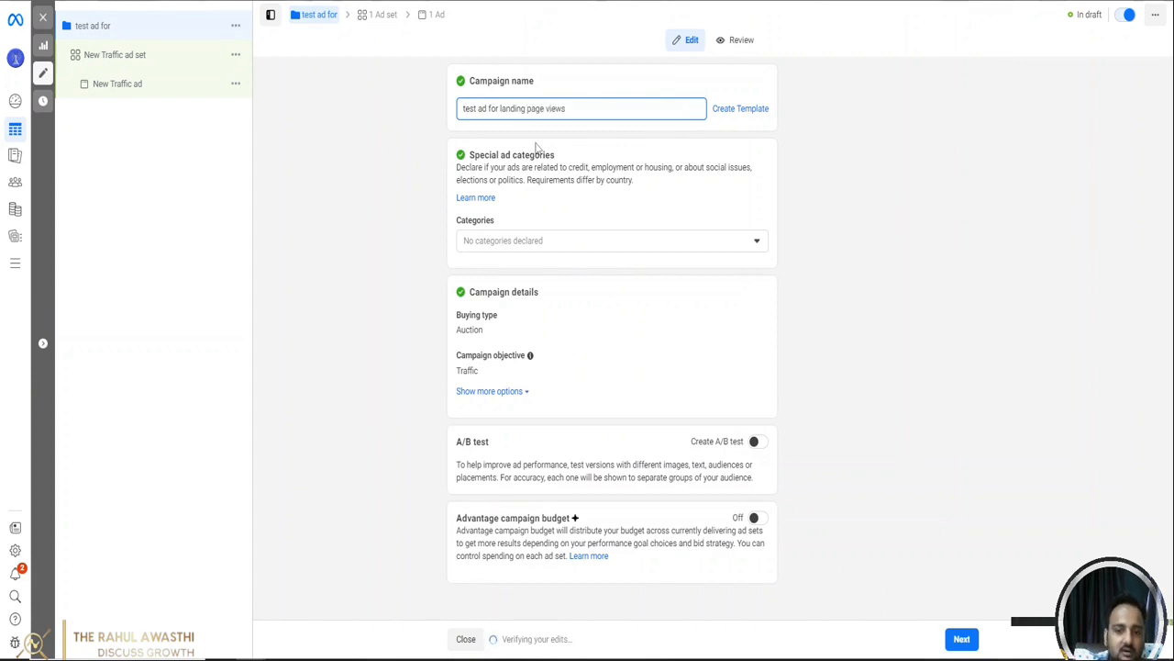
pyautogui.write('training')
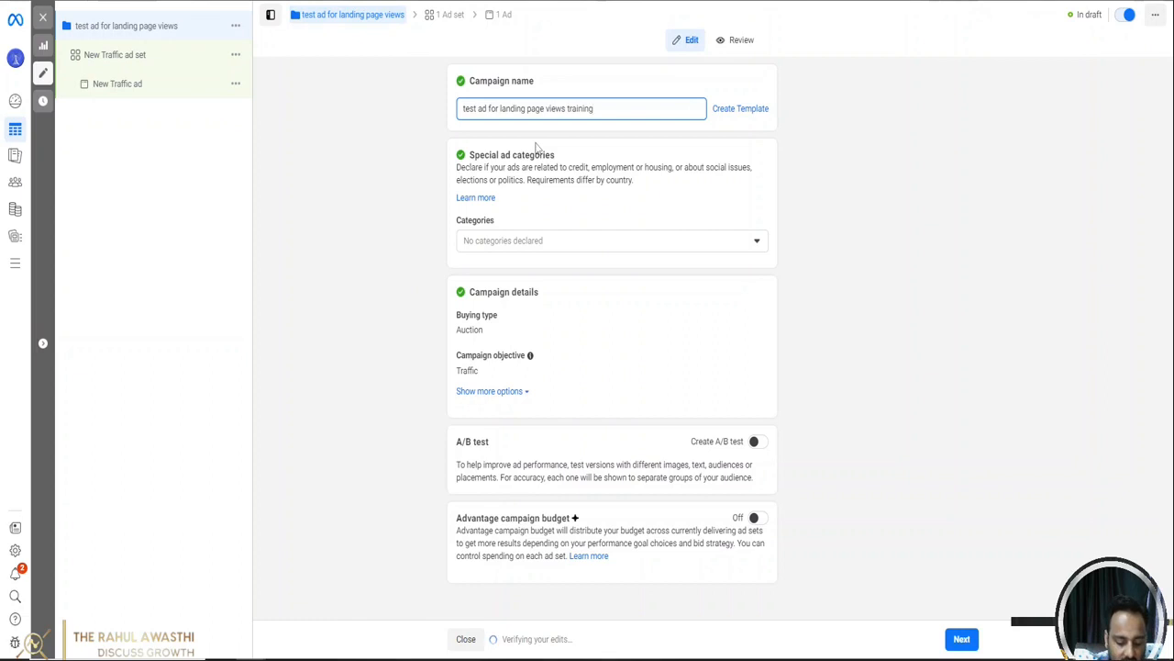
pyautogui.click(401, 149)
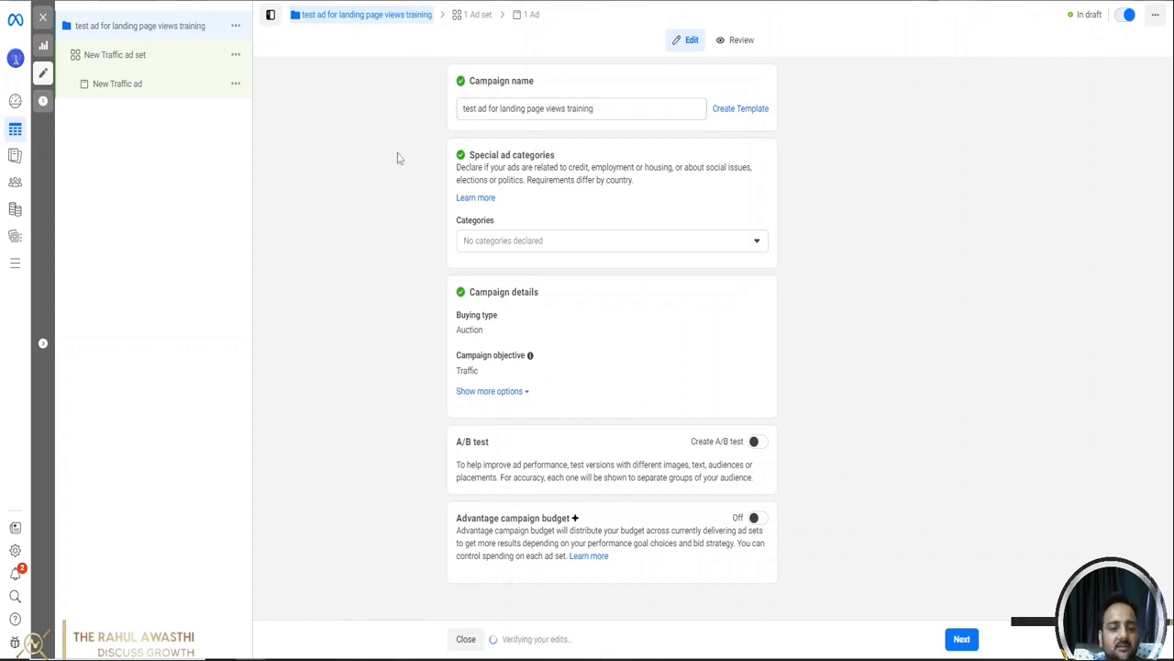
# Step: Look through the campaign's special ad categories and its buying type options
pyautogui.click(573, 246)
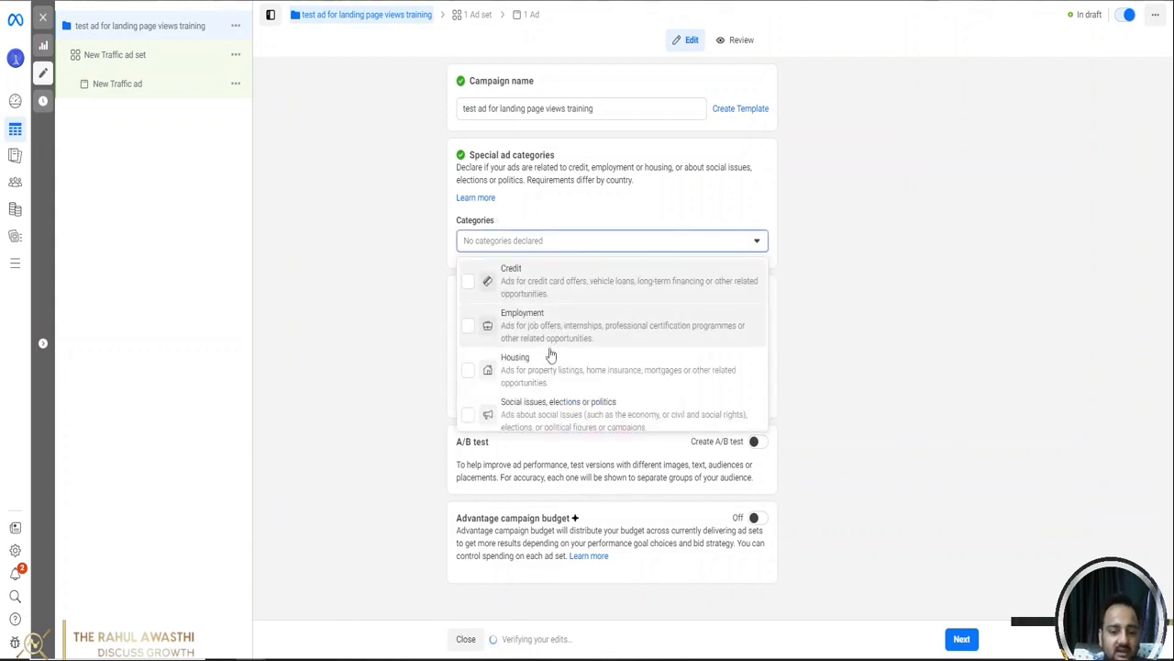
pyautogui.scroll(-1, 564, 378)
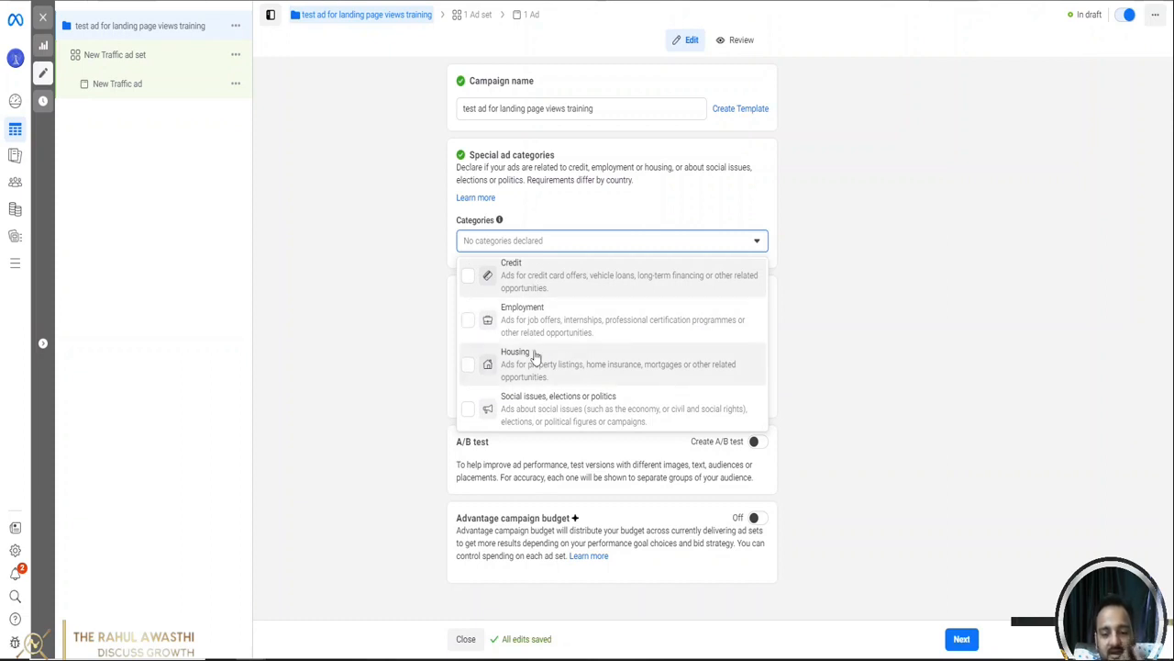
pyautogui.click(406, 199)
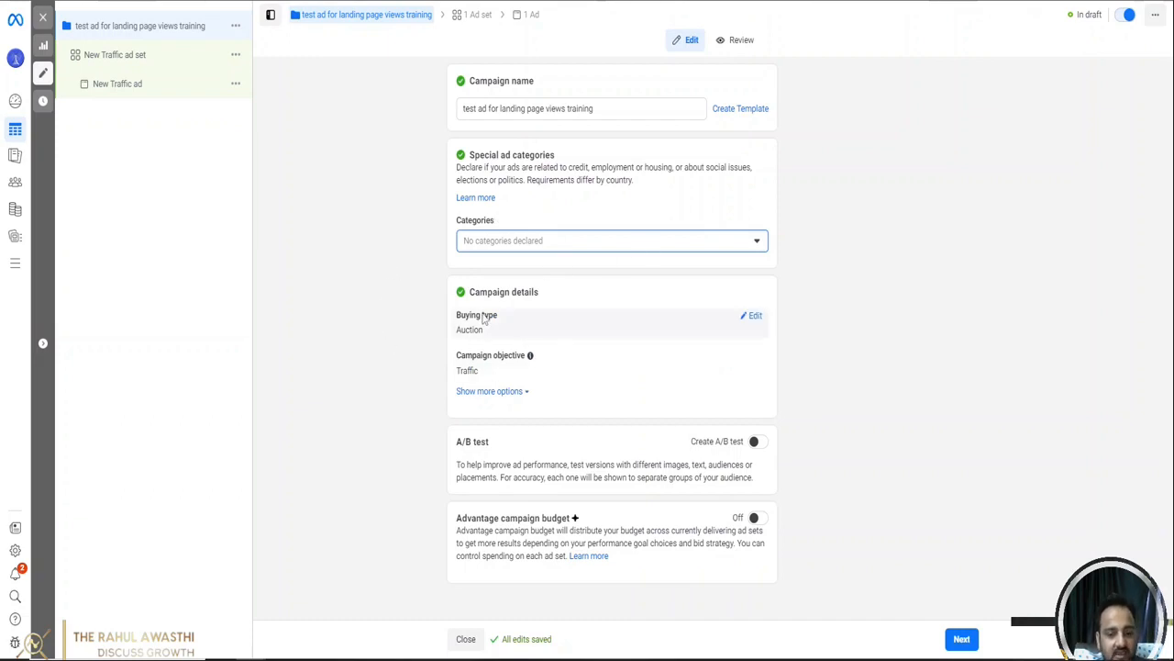
pyautogui.click(756, 319)
pyautogui.click(758, 335)
pyautogui.click(851, 309)
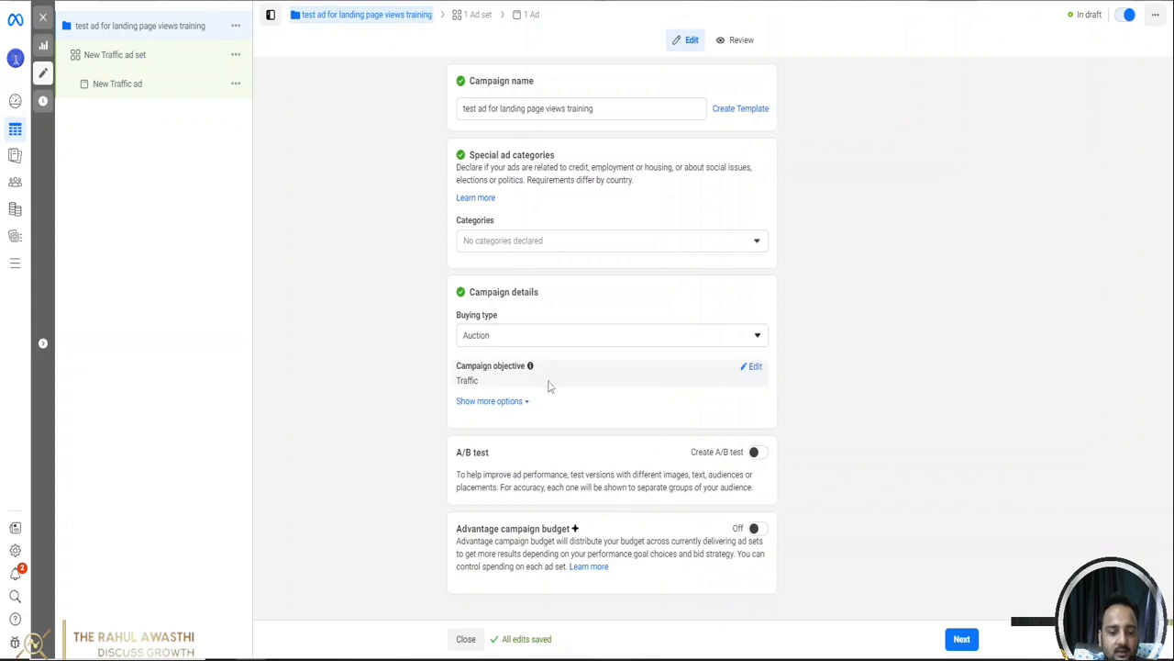
# Step: Continue to the ad set and choose Website as the conversion location
pyautogui.click(962, 645)
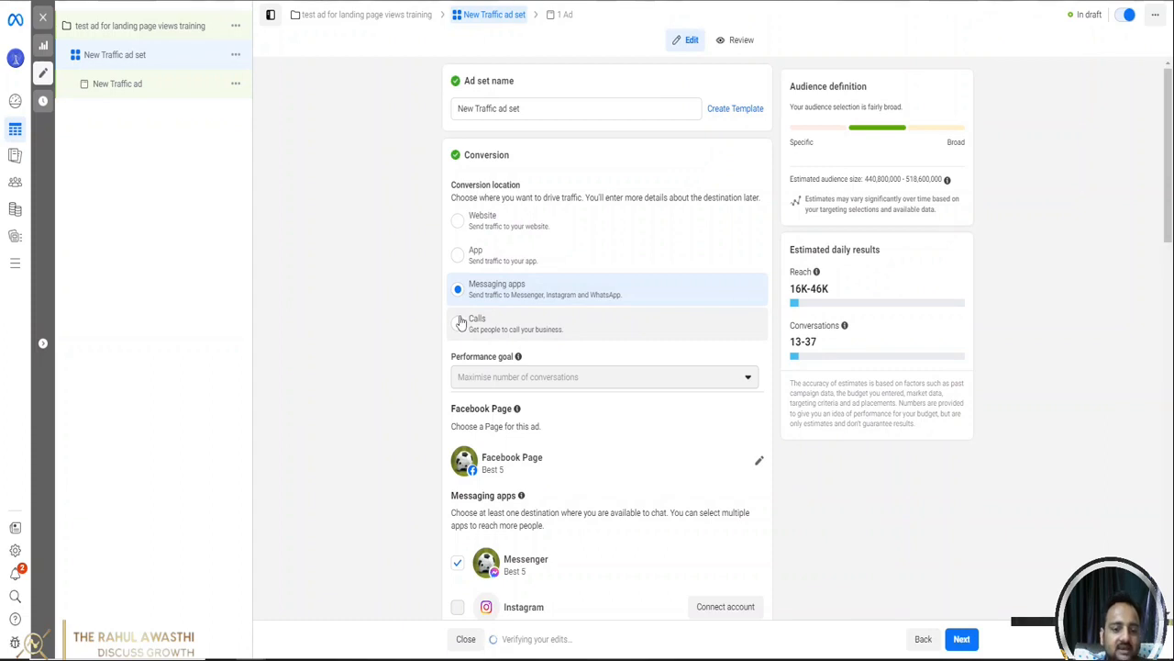
pyautogui.click(462, 229)
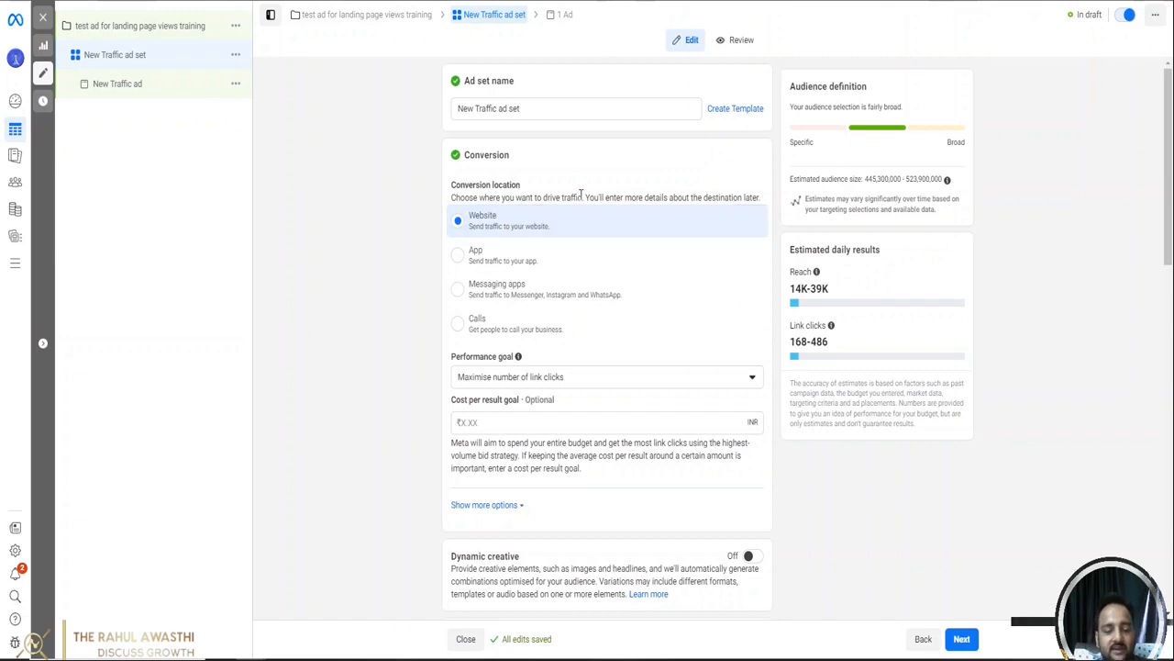
pyautogui.moveTo(582, 196); pyautogui.dragTo(788, 206)
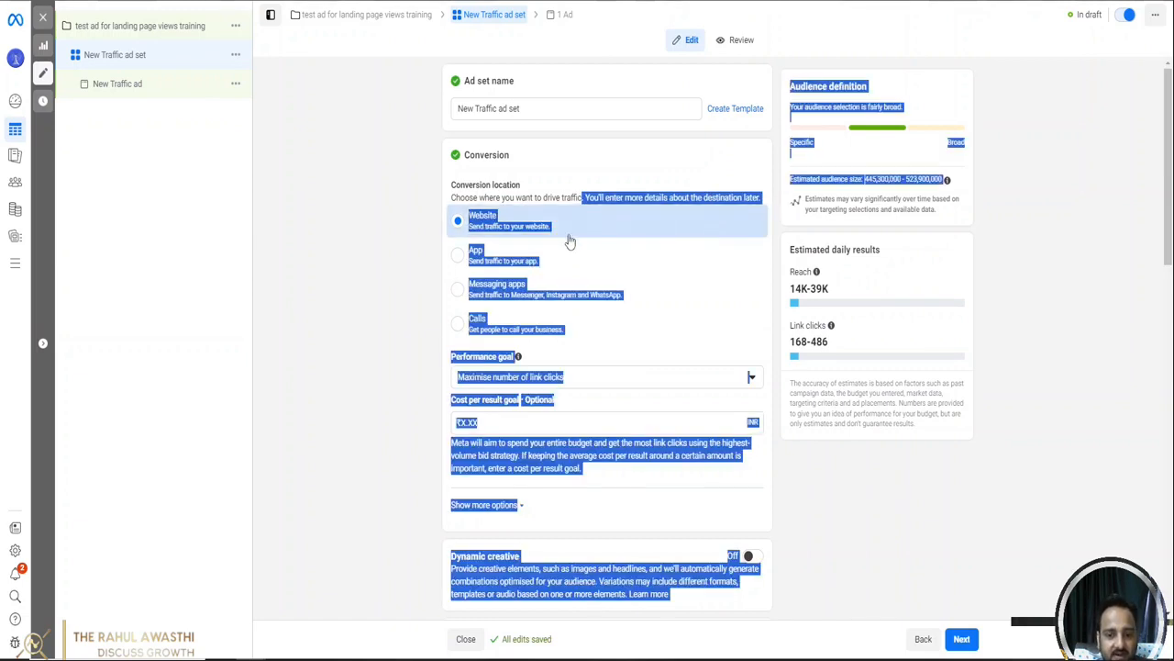
pyautogui.click(569, 239)
# Step: Set the ad set's performance goal to Maximise number of landing page views
pyautogui.scroll(-2, 378, 266)
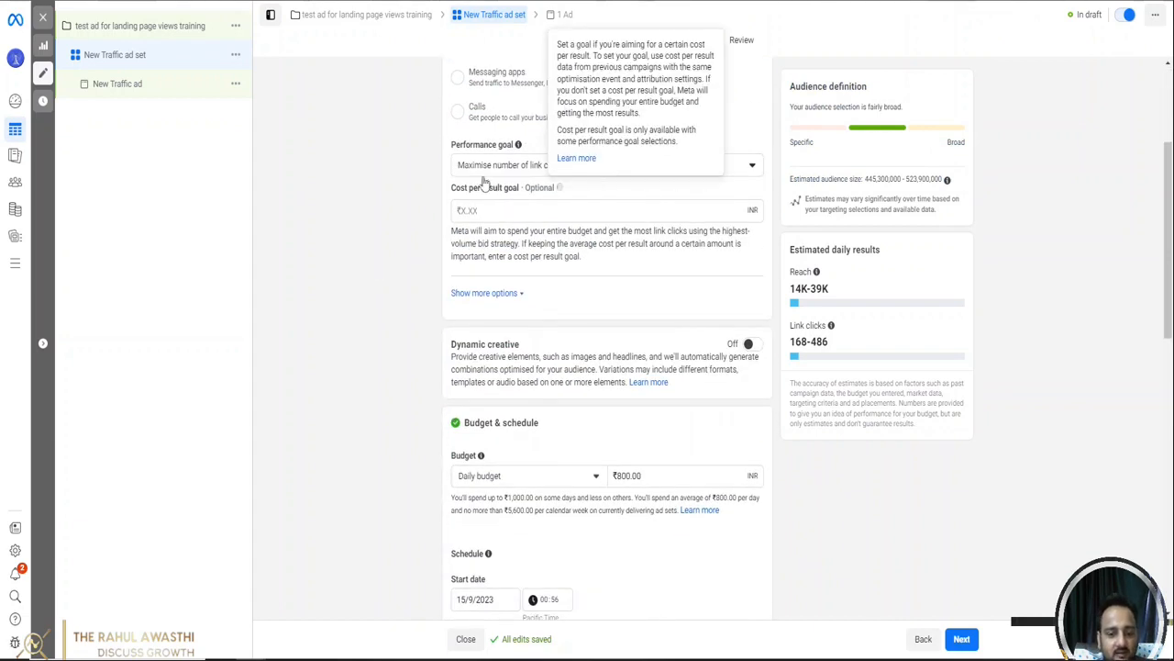
pyautogui.click(576, 167)
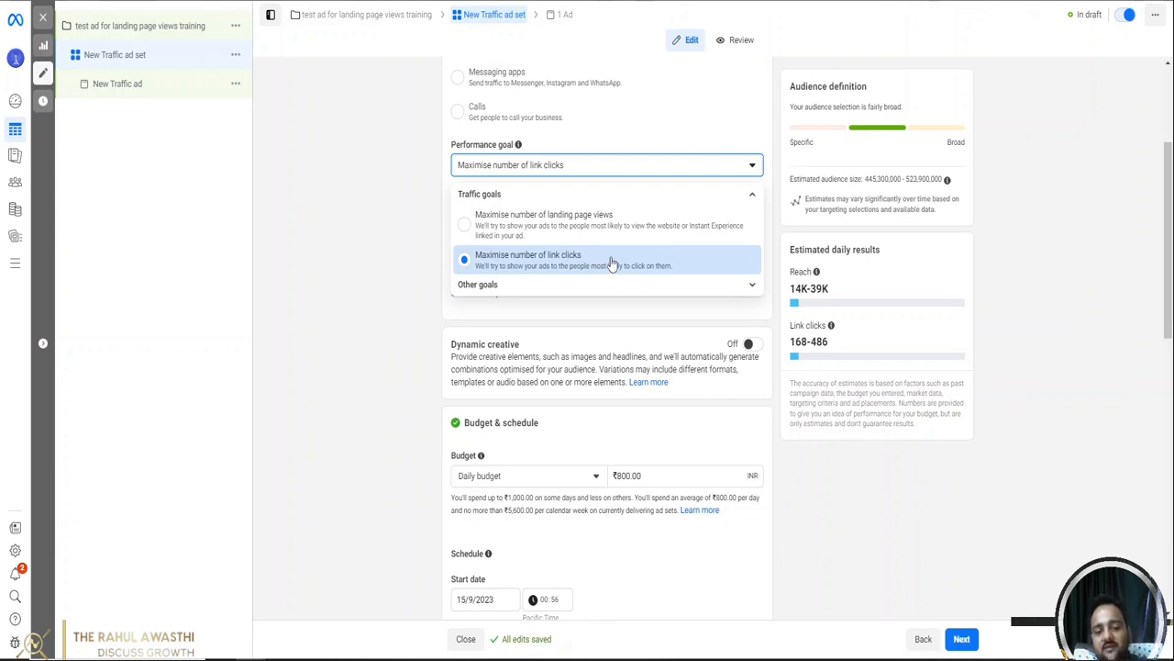
pyautogui.click(554, 232)
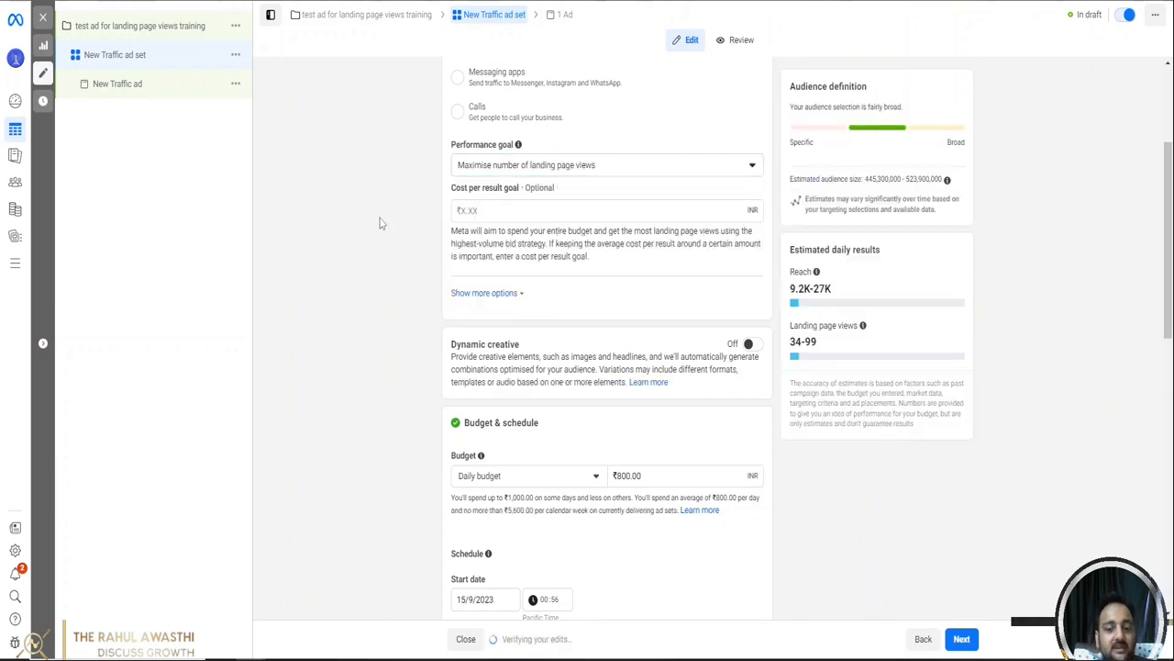
# Step: Review the available performance goals, including the ones listed under Other goals
pyautogui.scroll(2, 386, 230)
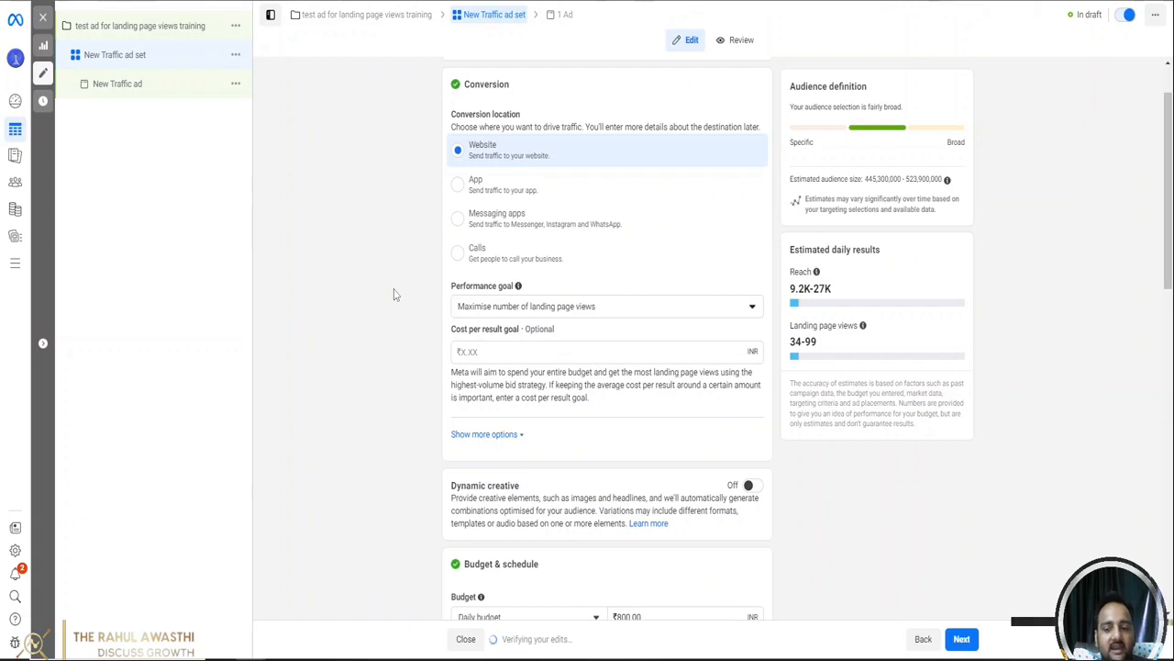
pyautogui.click(607, 312)
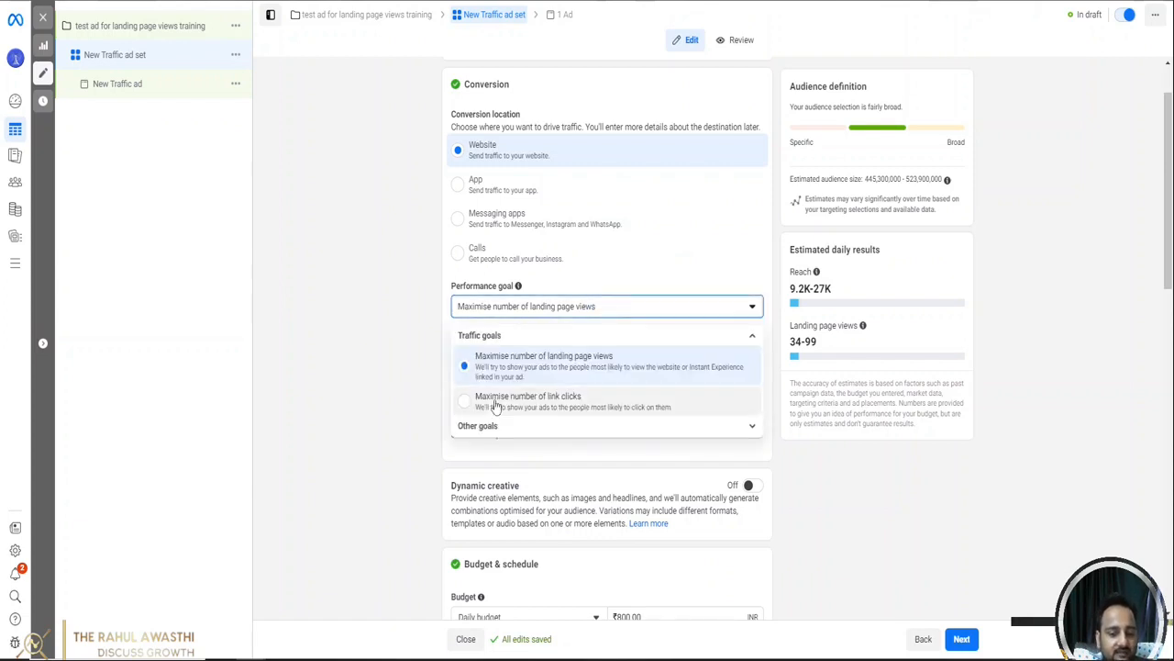
pyautogui.click(758, 424)
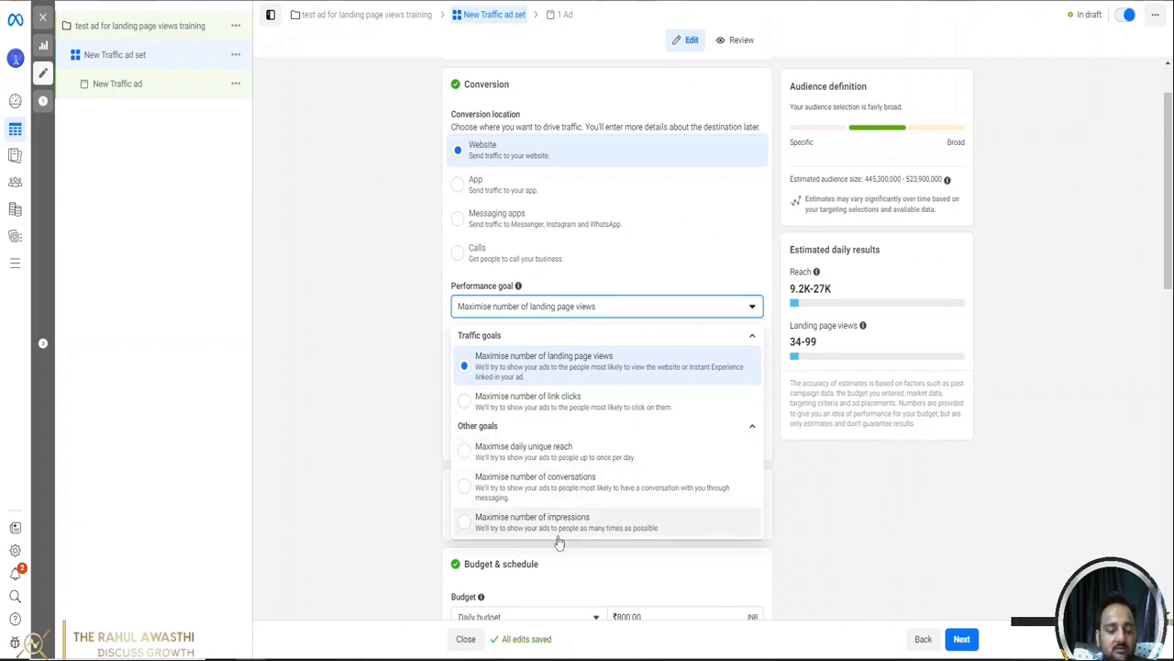
pyautogui.scroll(-3, 560, 523)
pyautogui.scroll(4, 433, 464)
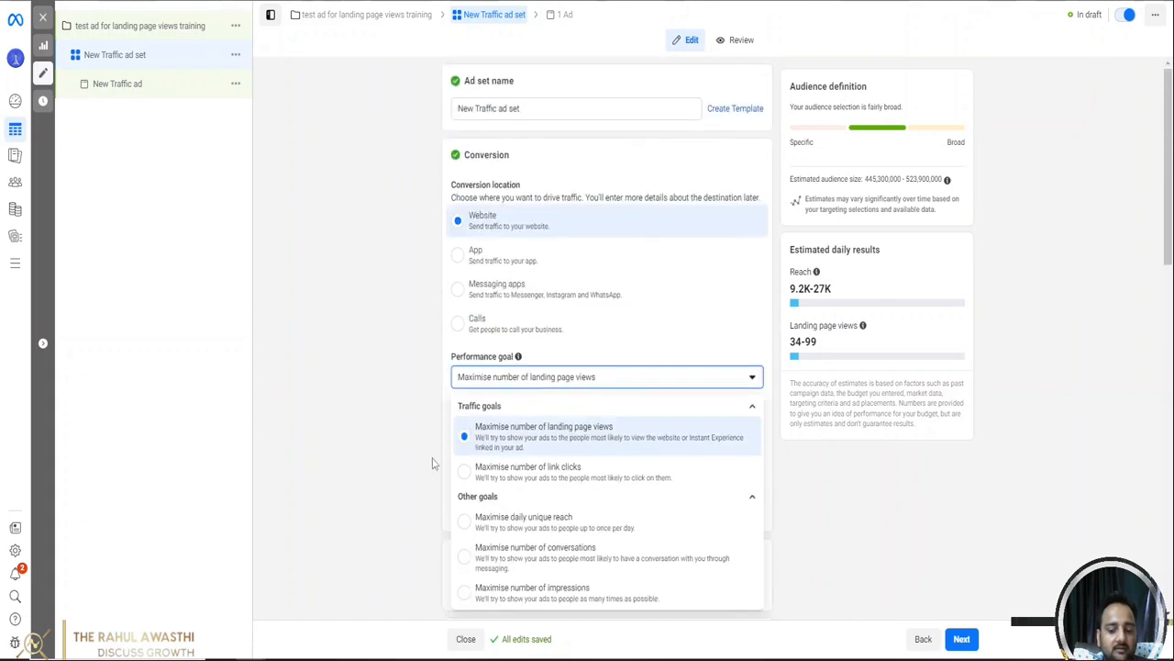
pyautogui.scroll(-1, 419, 427)
pyautogui.scroll(-2, 417, 440)
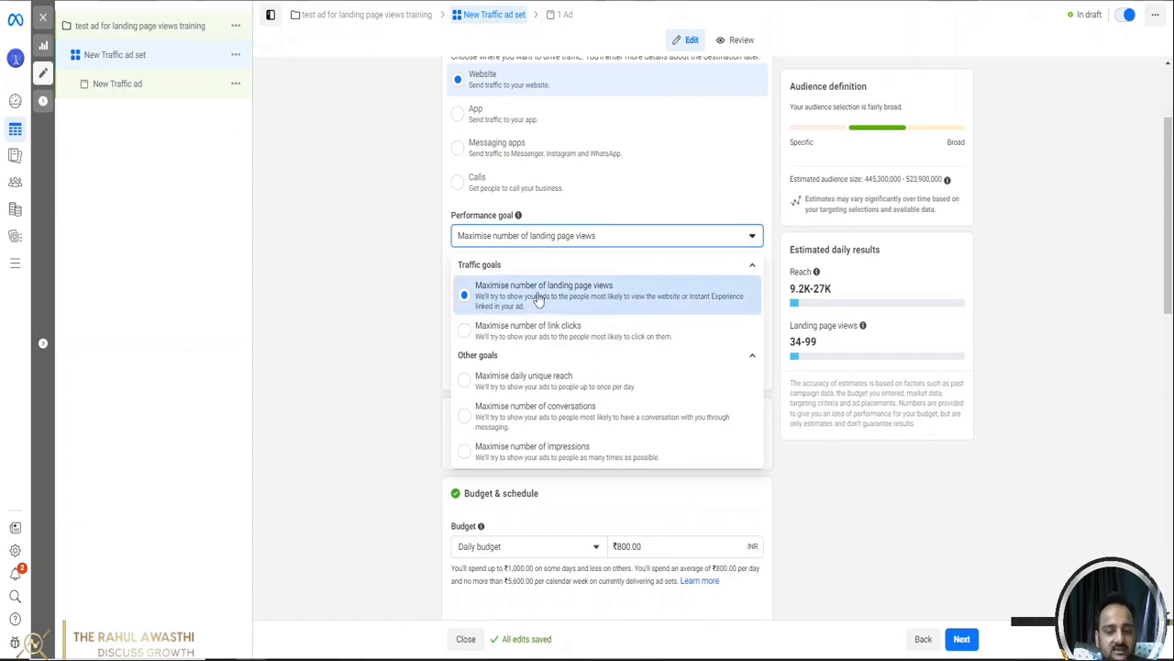
pyautogui.click(380, 258)
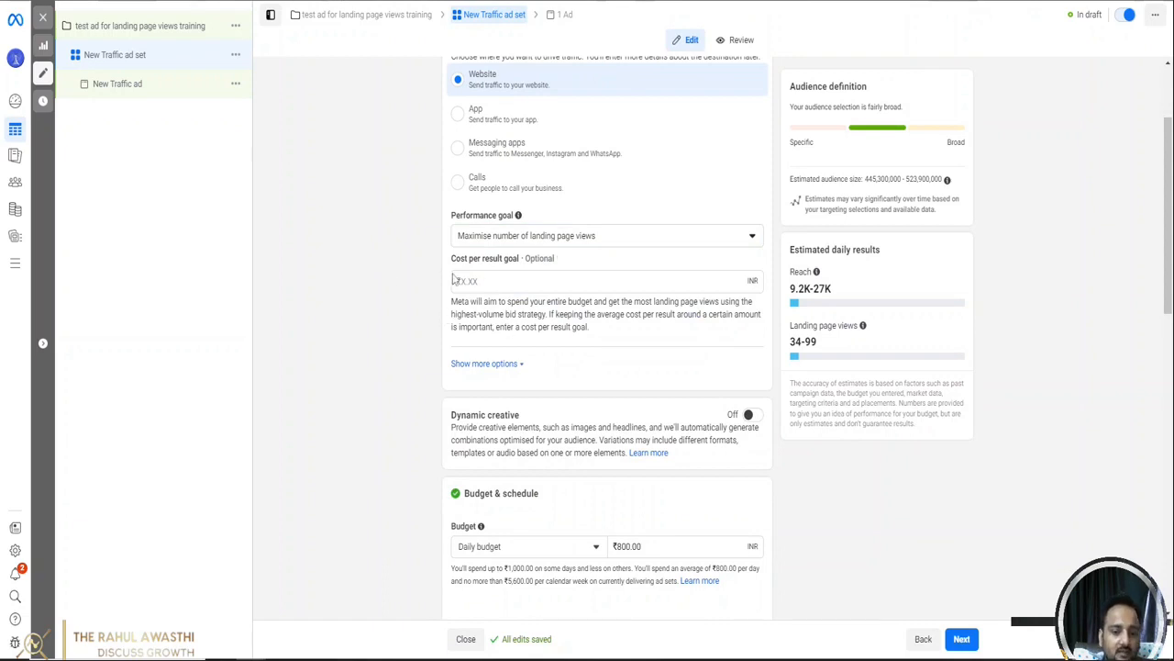
# Step: Try a cost per result goal of ₹50 and clear the value again
pyautogui.click(506, 278)
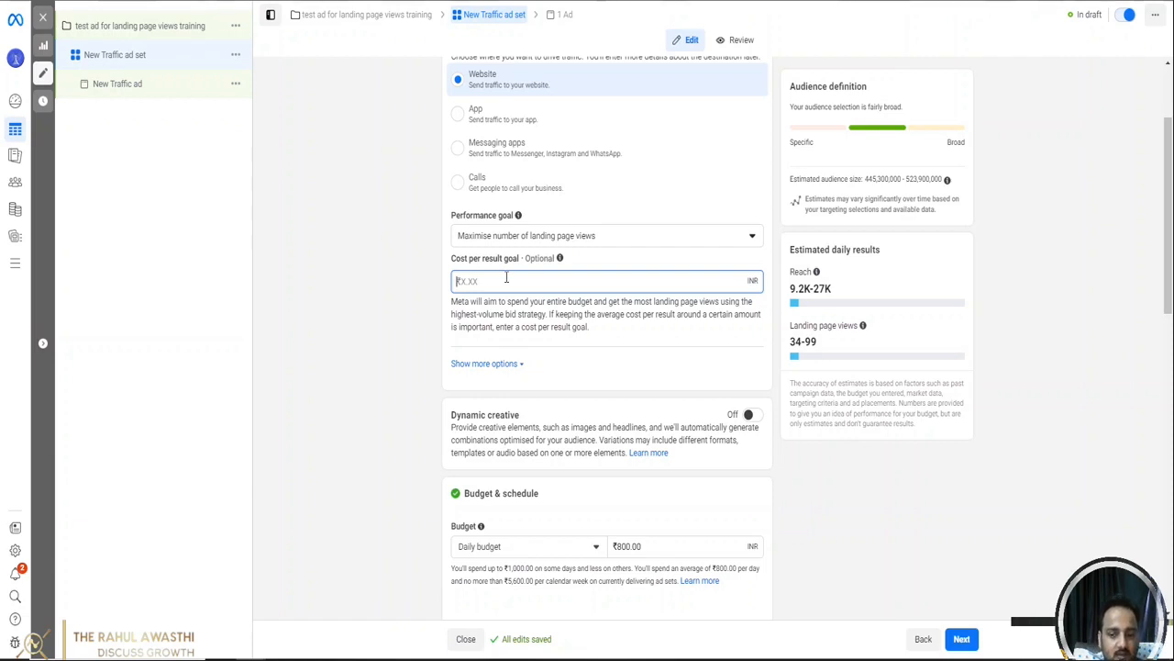
pyautogui.write('50')
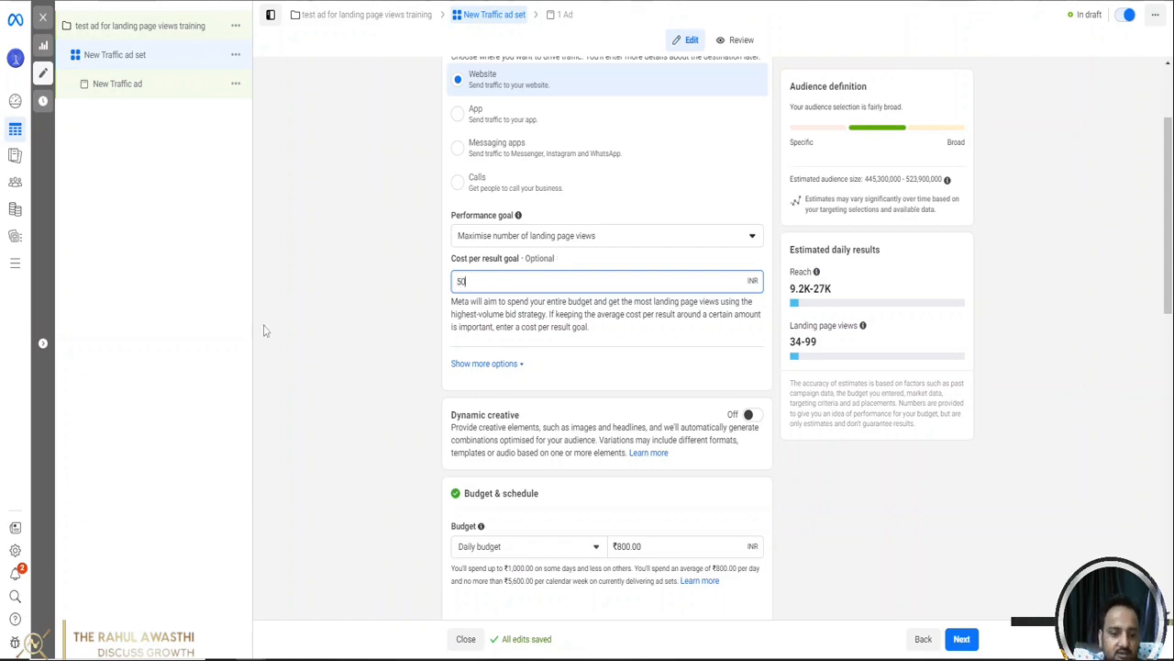
pyautogui.click(268, 327)
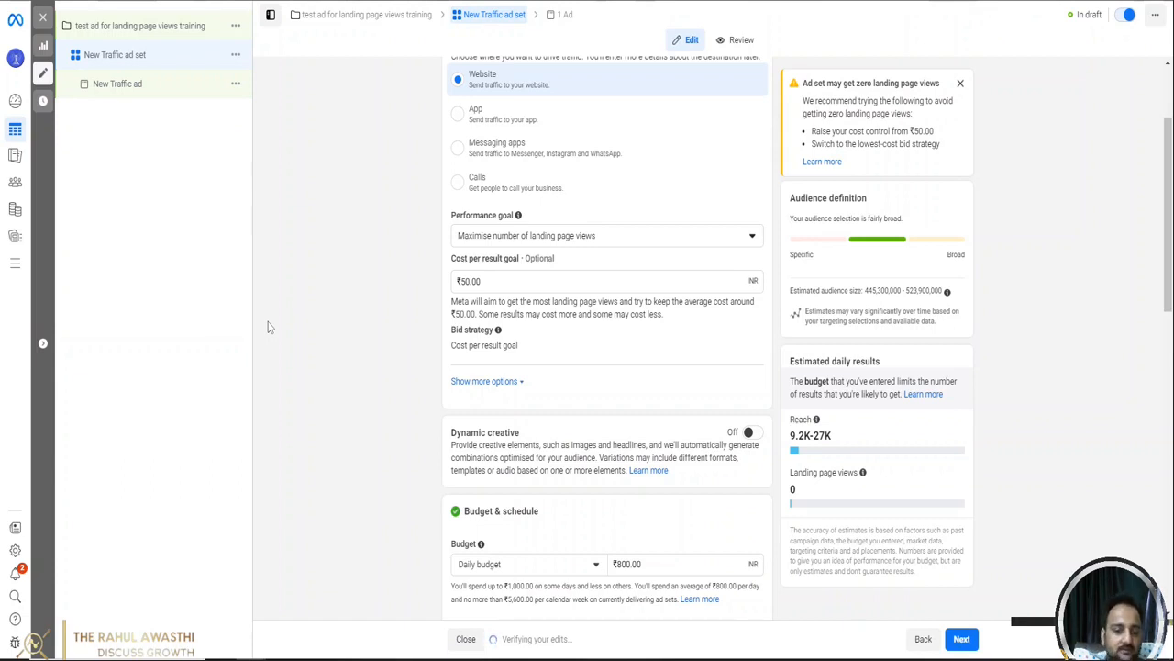
pyautogui.click(505, 283)
pyautogui.hotkey('ctrl', 'a')
pyautogui.press('BackSpace')
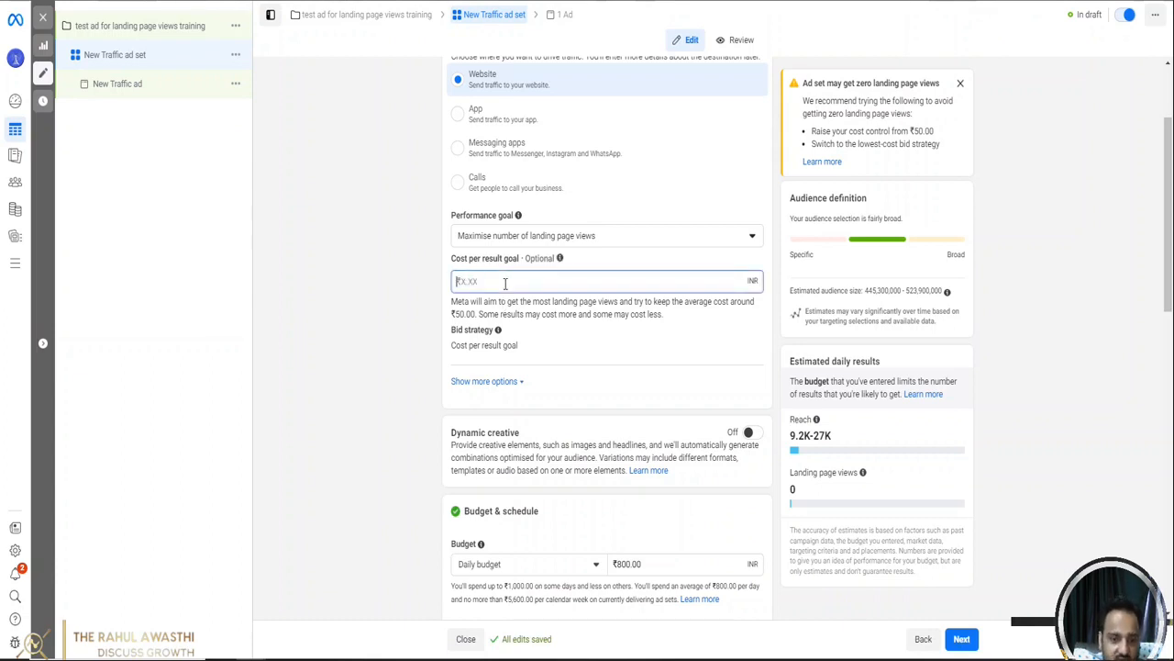
pyautogui.click(380, 305)
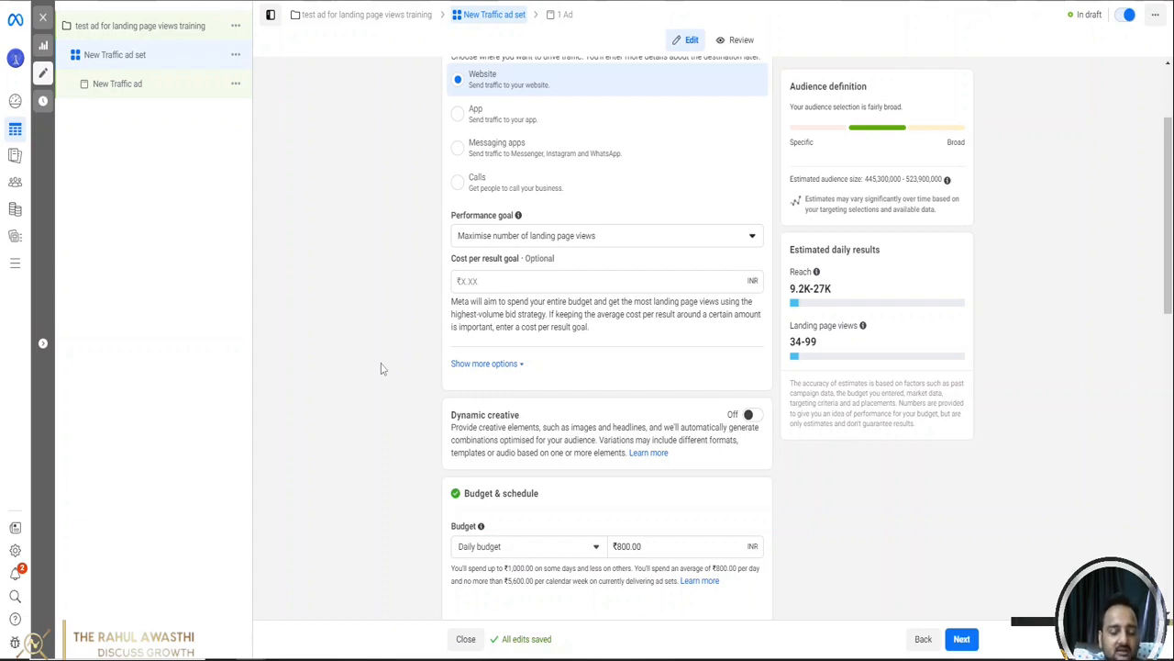
# Step: Set the ad set's daily budget to ₹100
pyautogui.scroll(-3, 339, 358)
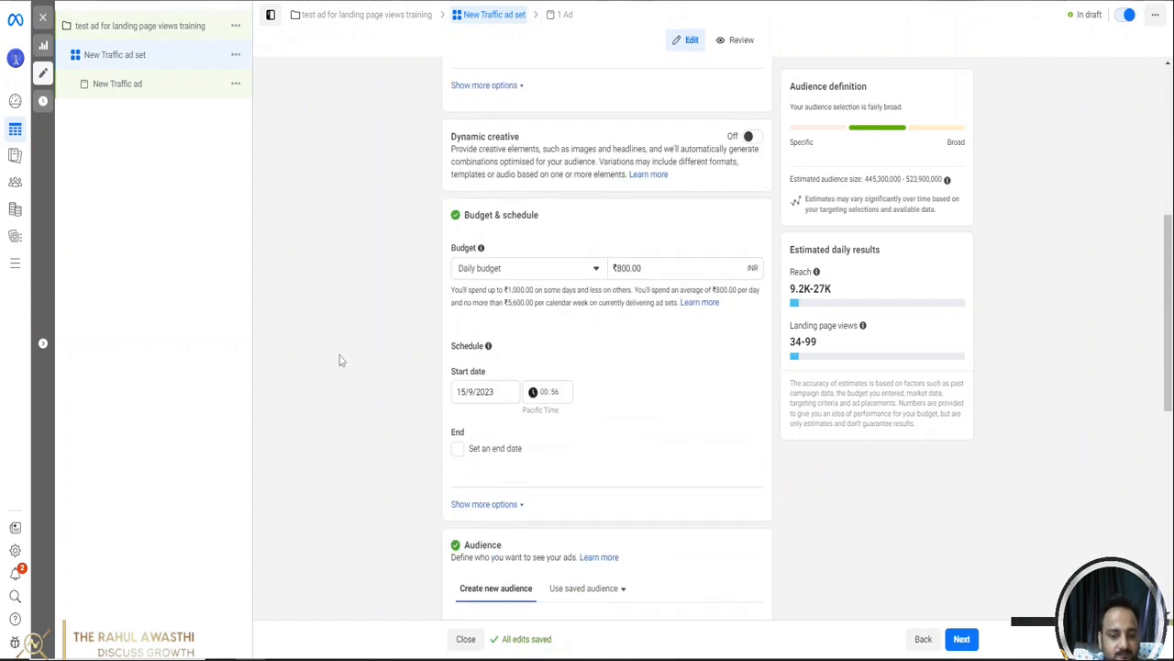
pyautogui.click(625, 267)
pyautogui.press('BackSpace')
pyautogui.write('1')
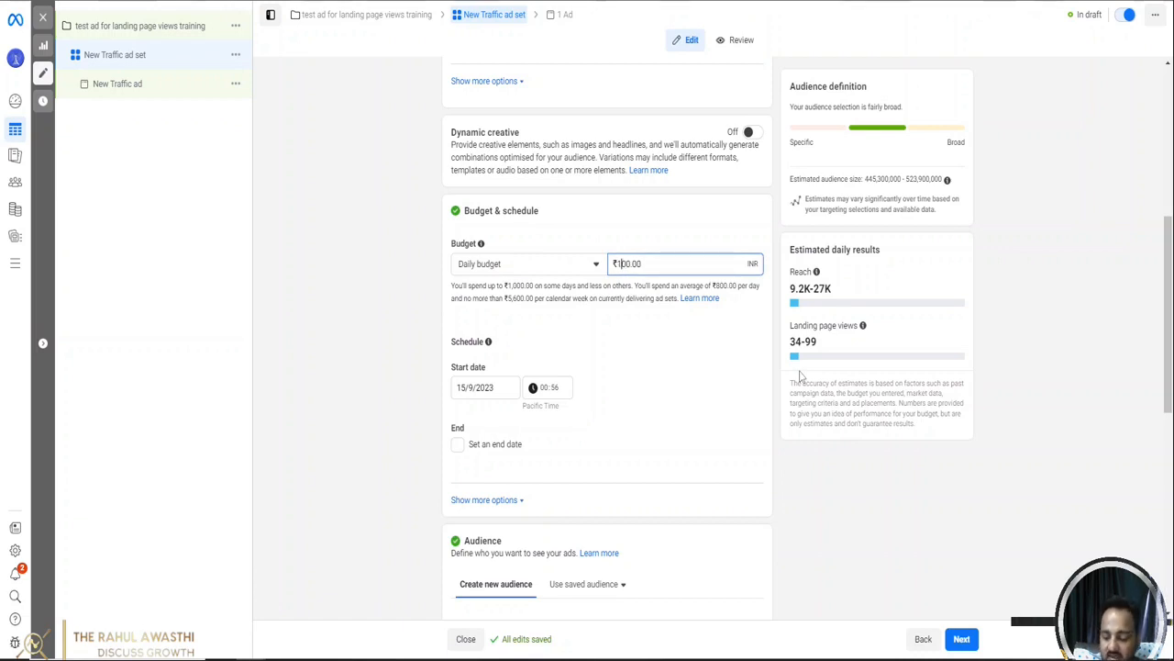
pyautogui.click(354, 339)
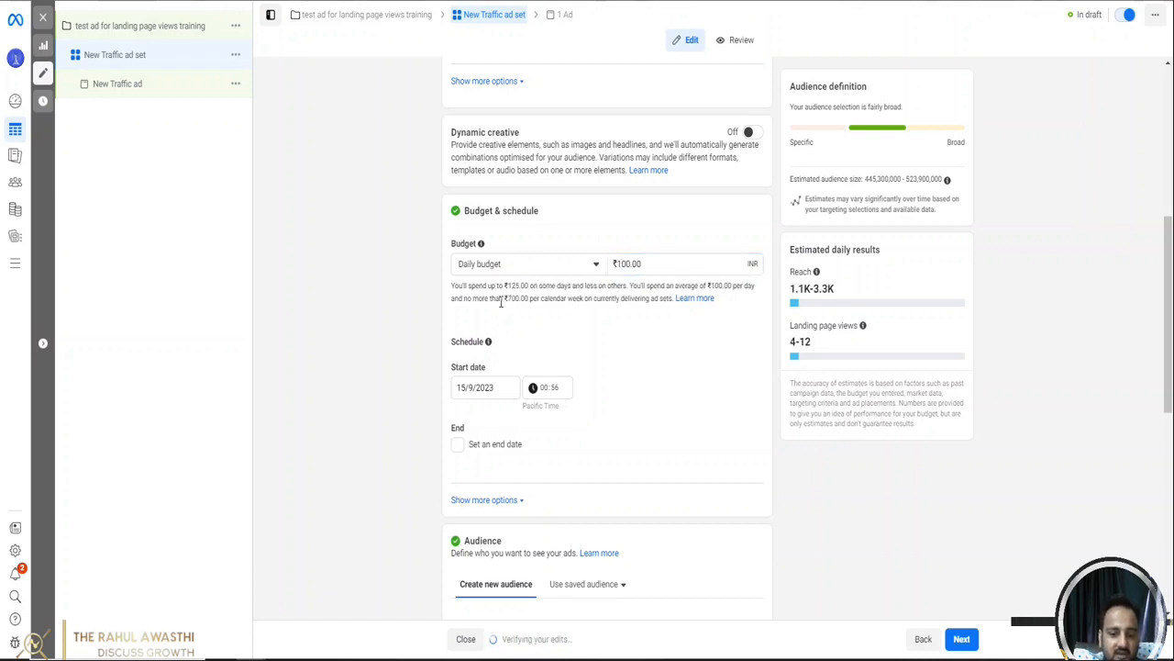
# Step: Try lowering the ad set's daily budget to ₹80
pyautogui.click(626, 267)
pyautogui.press('BackSpace')
pyautogui.press('BackSpace')
pyautogui.write('8')
pyautogui.click(385, 329)
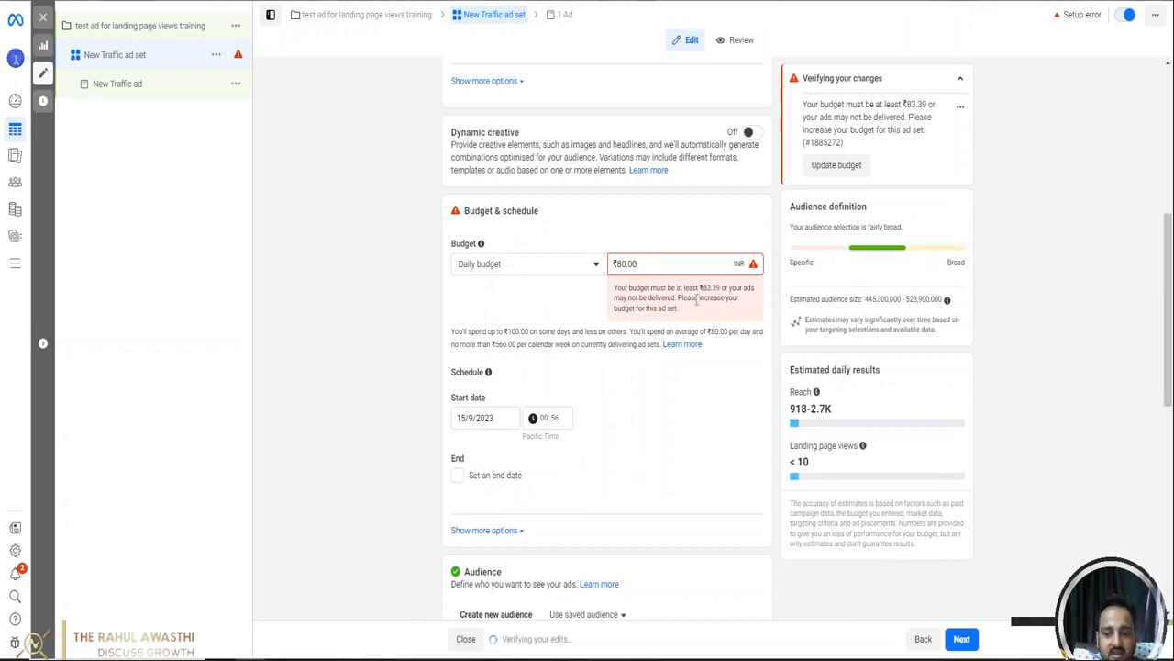
# Step: Raise the daily budget back to ₹100
pyautogui.tripleClick(656, 260)
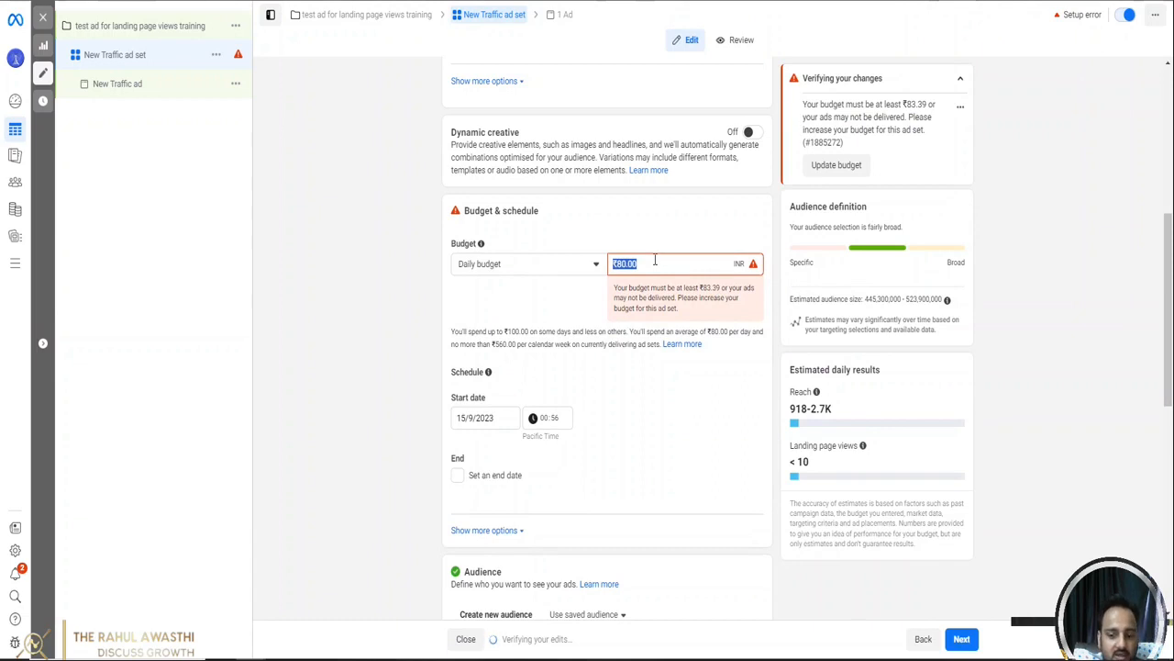
pyautogui.write('100')
pyautogui.click(383, 335)
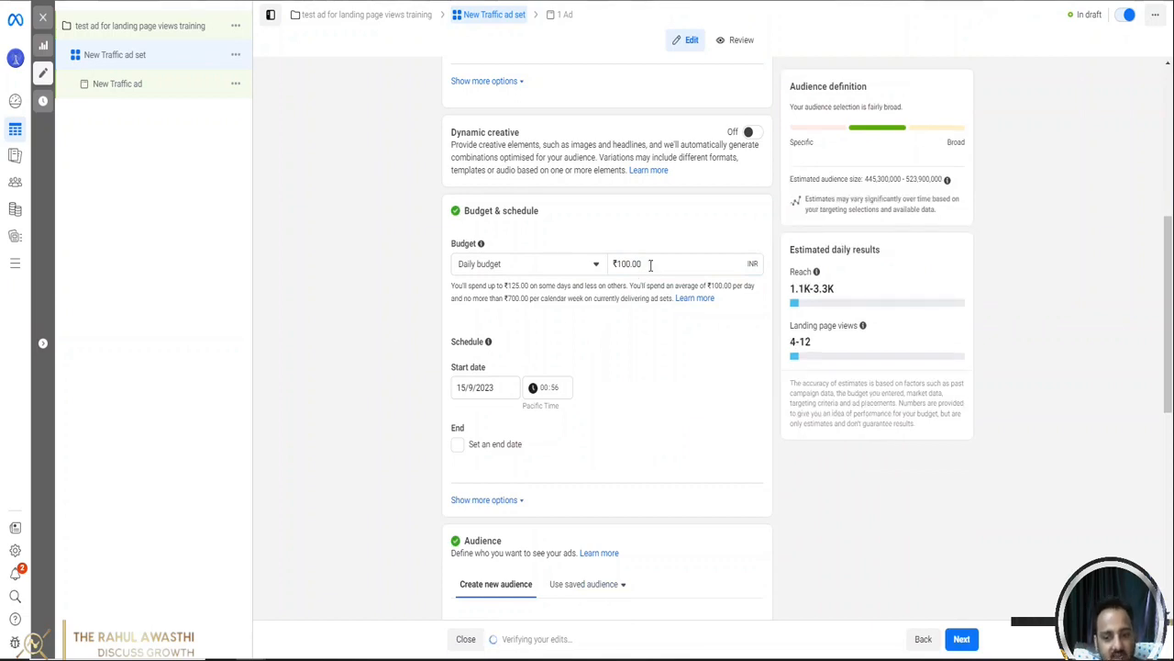
# Step: Set the ad set's daily budget to ₹500
pyautogui.click(651, 265)
pyautogui.write('500')
pyautogui.click(381, 310)
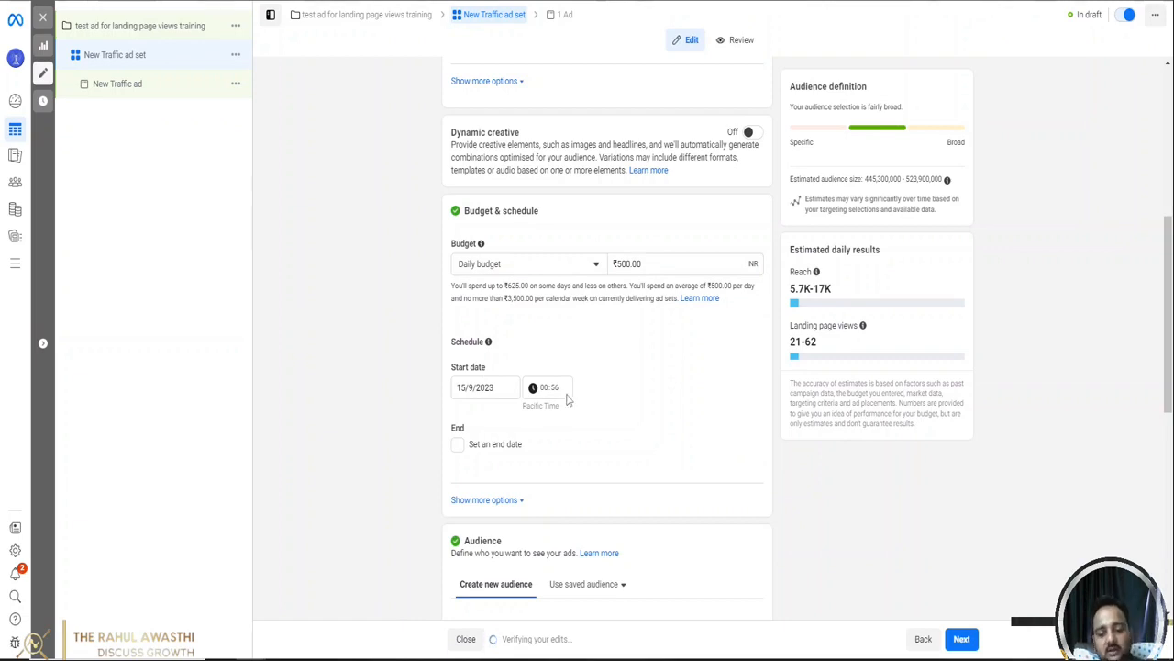
pyautogui.scroll(-3, 566, 399)
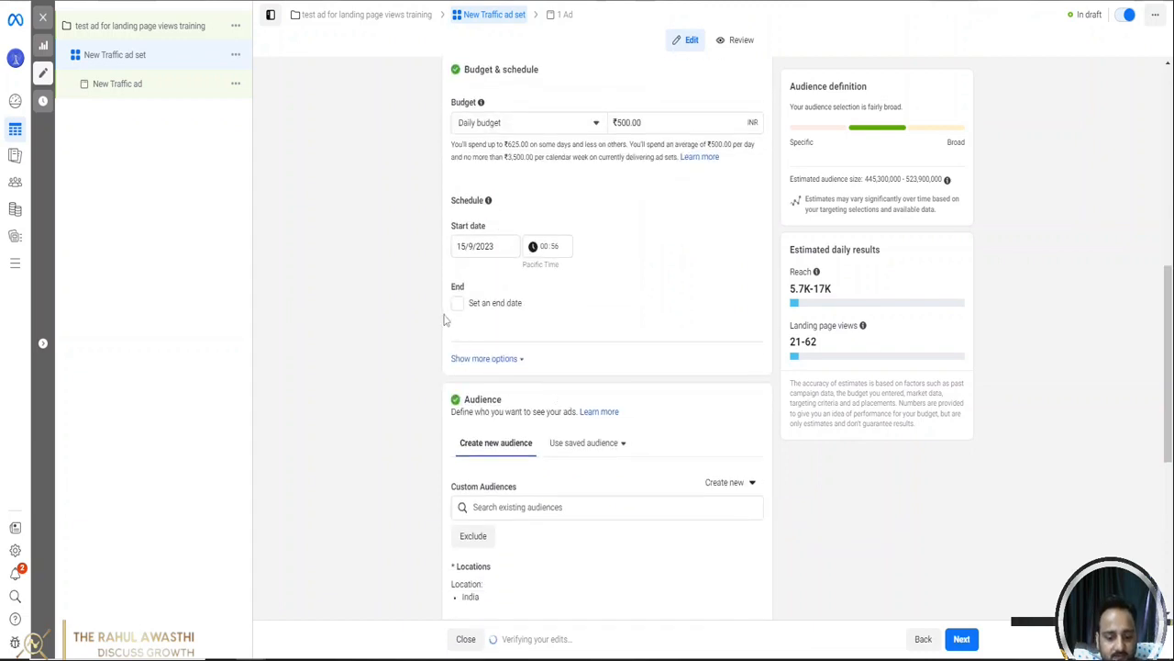
# Step: Give the ad set's schedule an end date of 20/9/2023 with an end time of 11:00
pyautogui.click(457, 305)
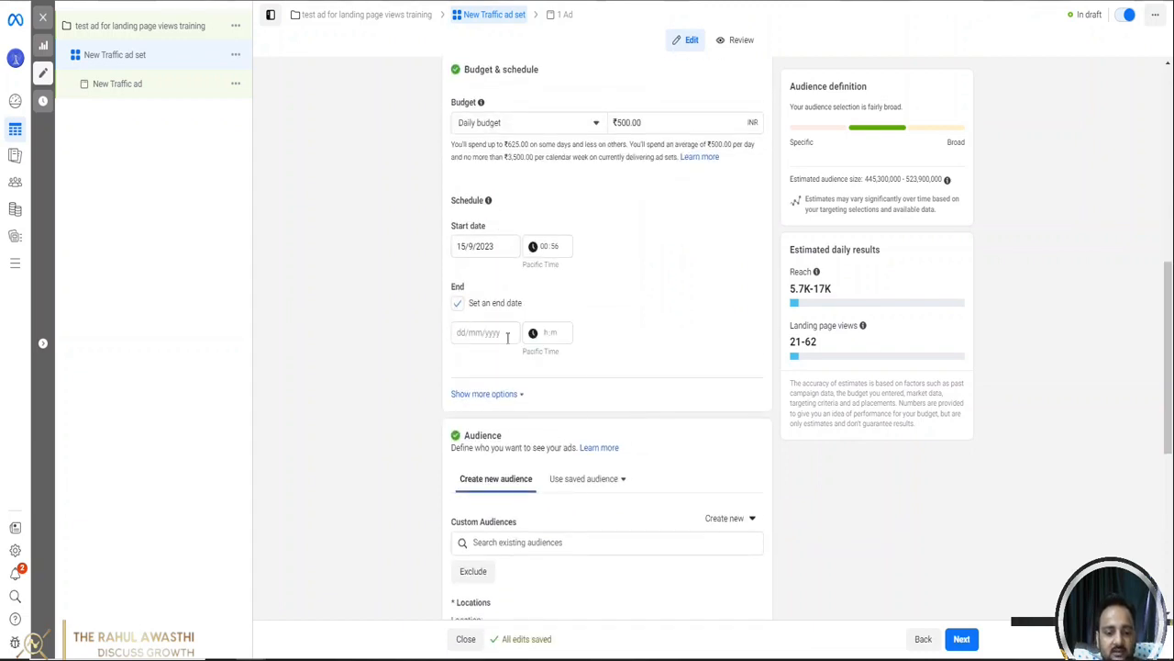
pyautogui.click(500, 333)
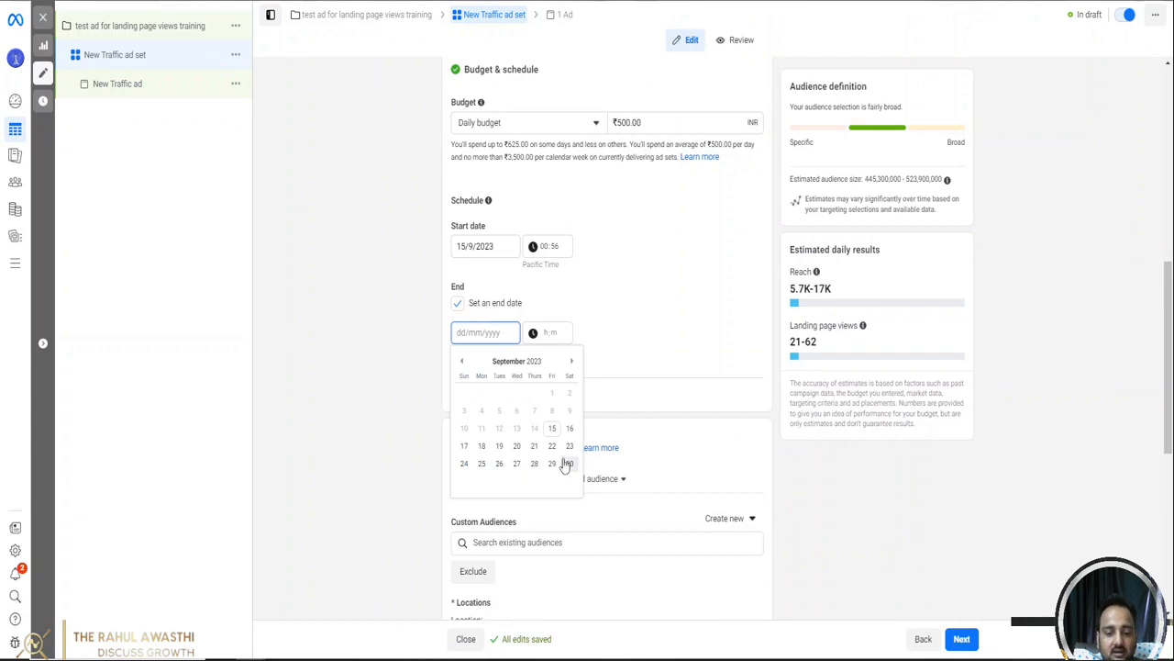
pyautogui.click(517, 447)
pyautogui.click(606, 319)
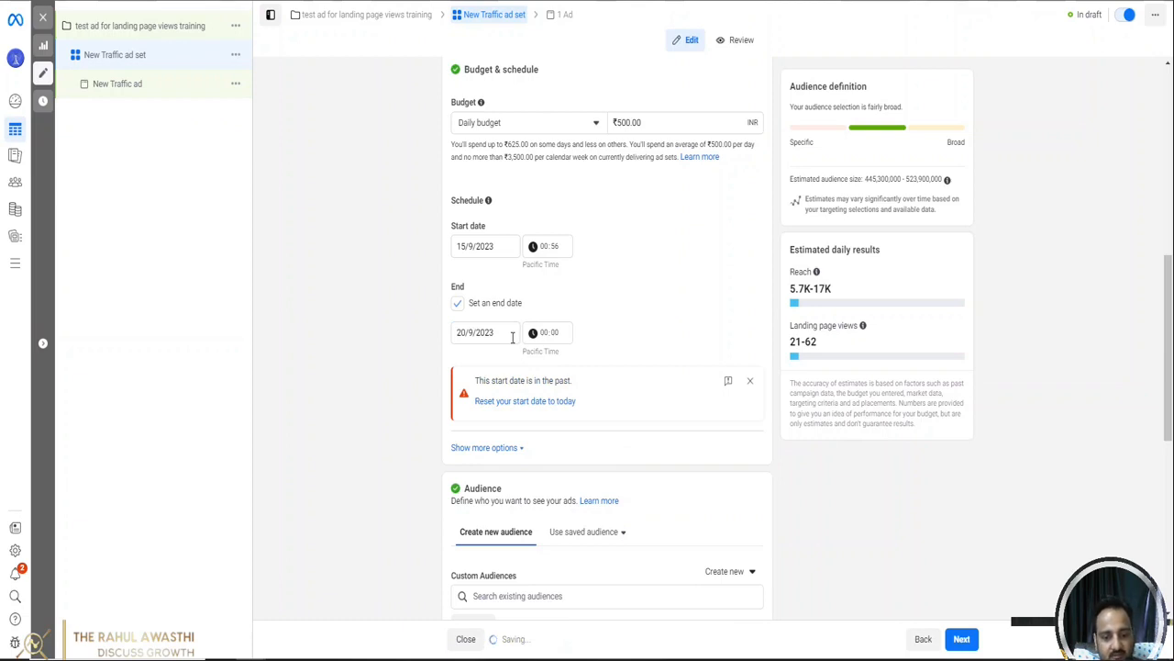
pyautogui.click(553, 332)
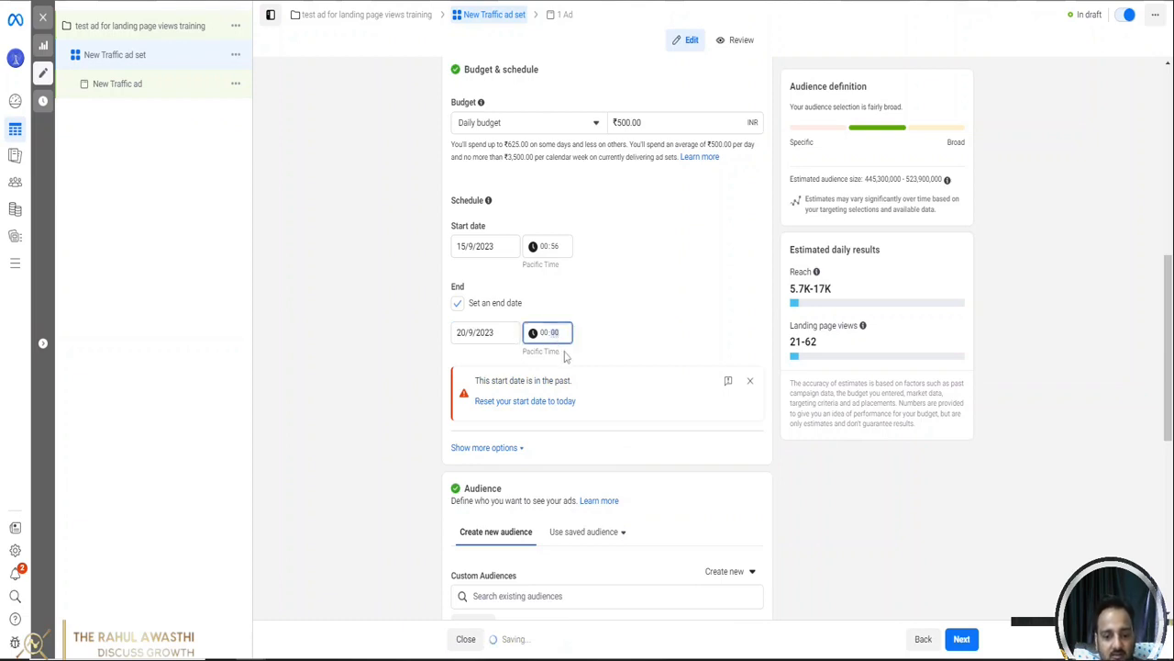
pyautogui.press('Left')
pyautogui.write('11')
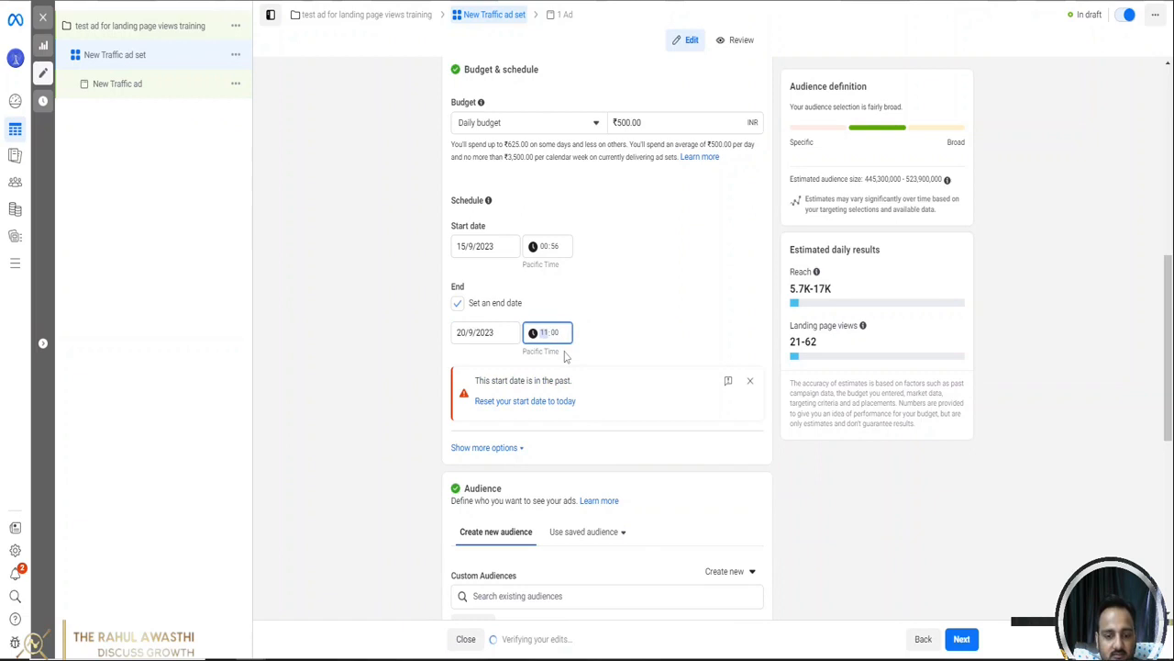
pyautogui.click(645, 294)
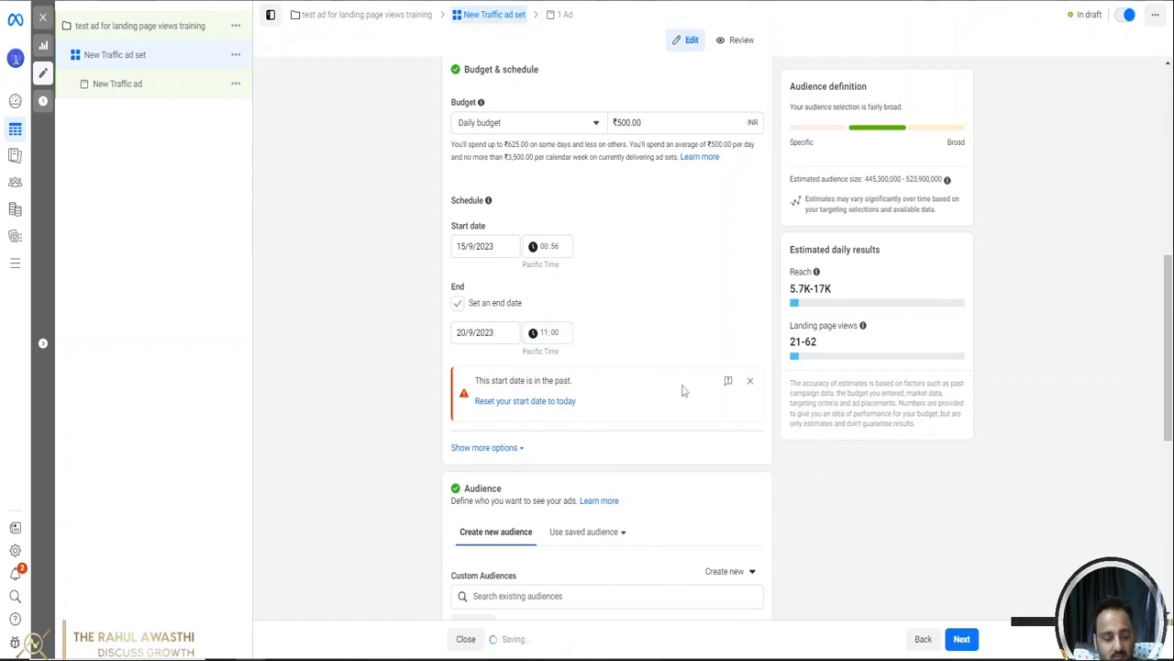
# Step: Open the calendar for the ad set's start date
pyautogui.click(492, 248)
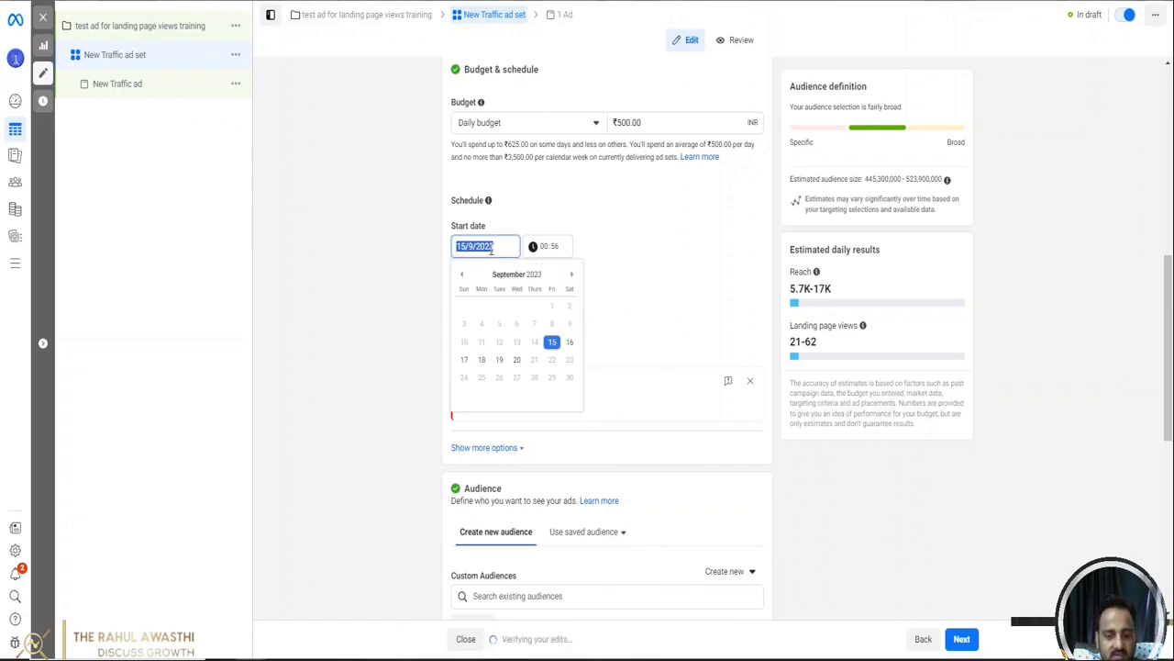